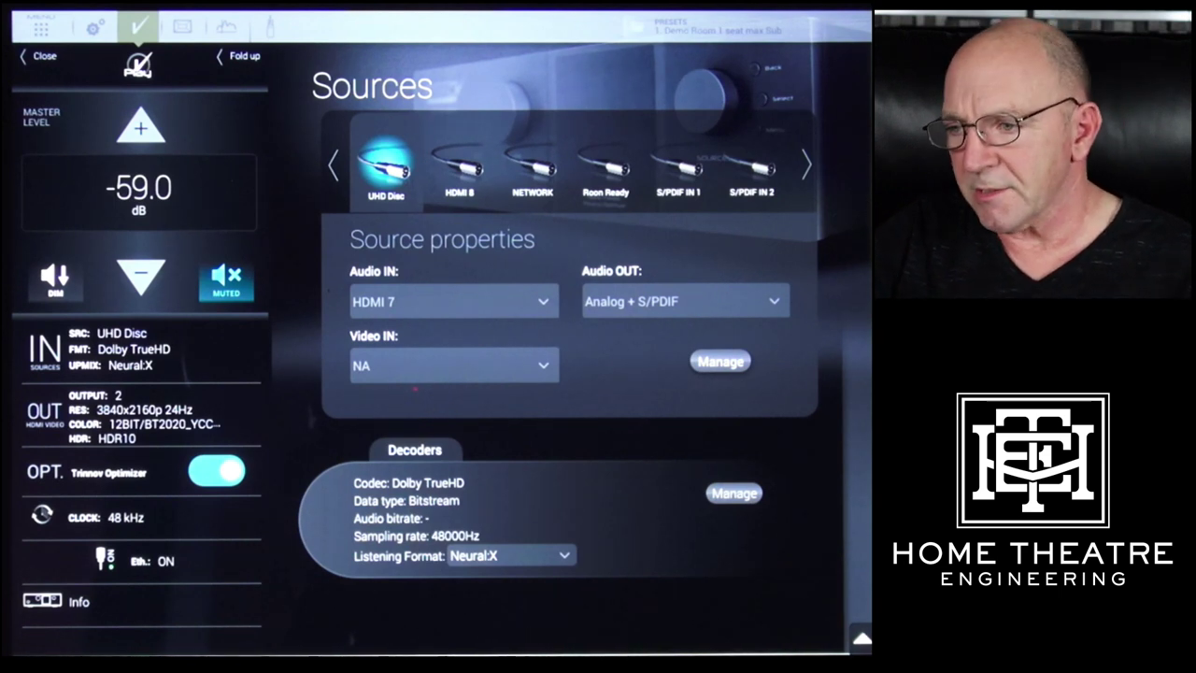
Step: Turn off Dim and examine the HDMI video signal details for the video input and Video Output 2
click(55, 275)
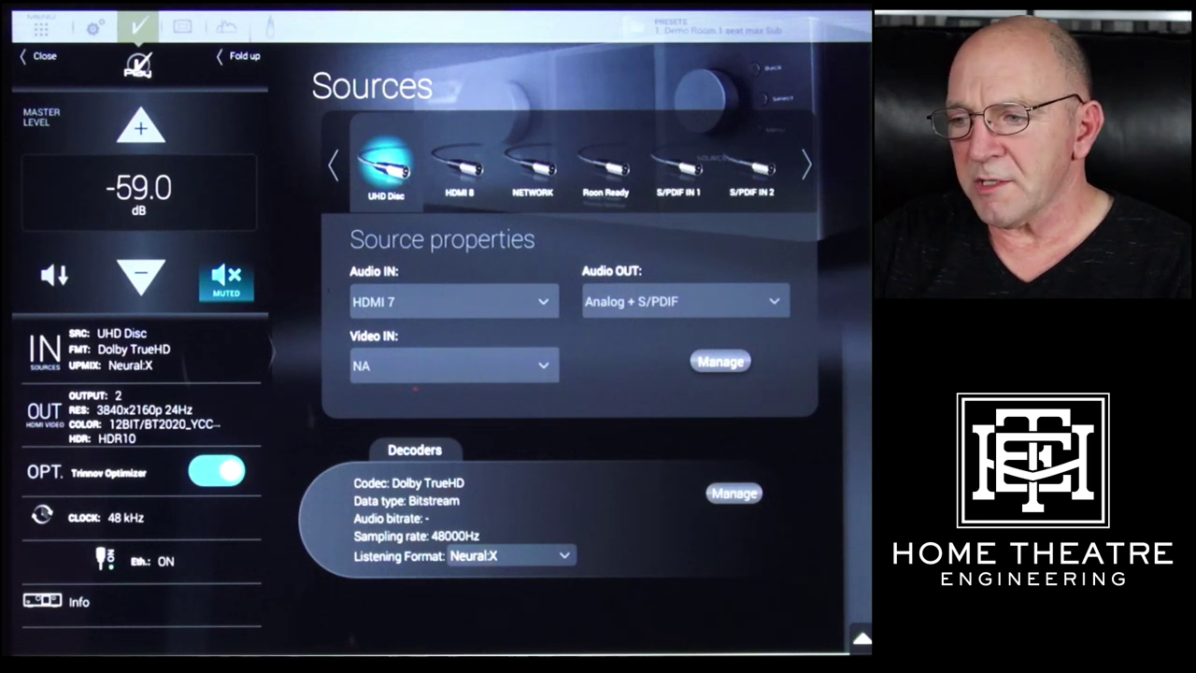
click(140, 416)
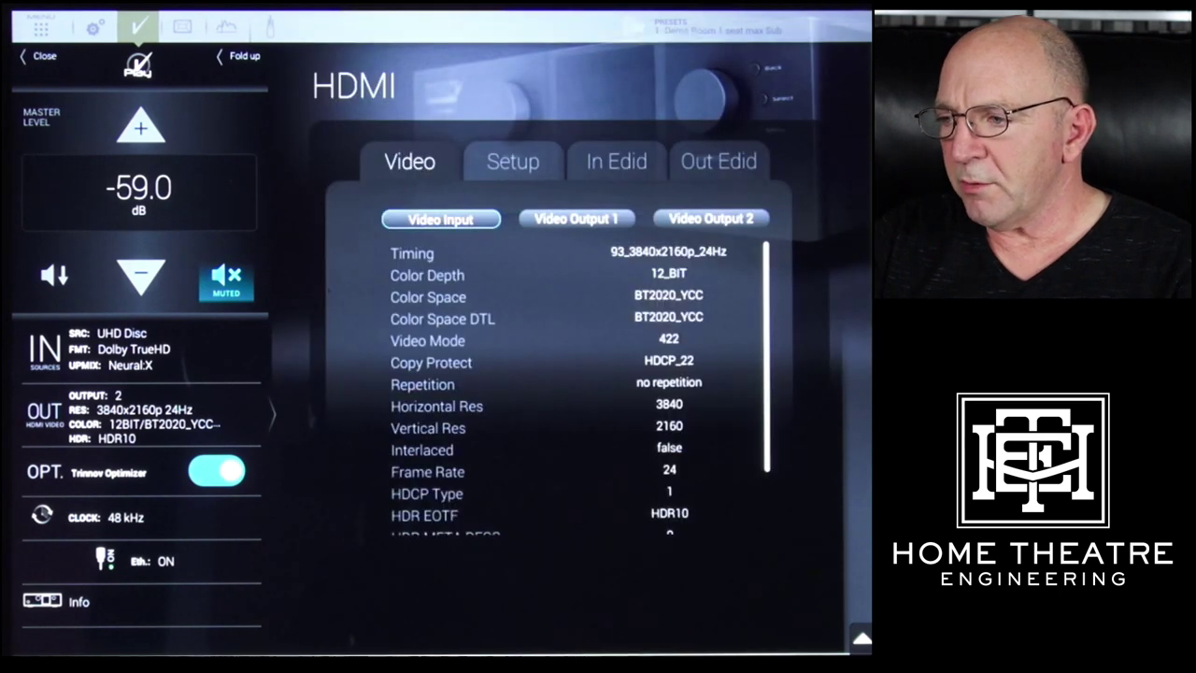
scroll(579, 388, down, 3)
scroll(579, 388, up, 3)
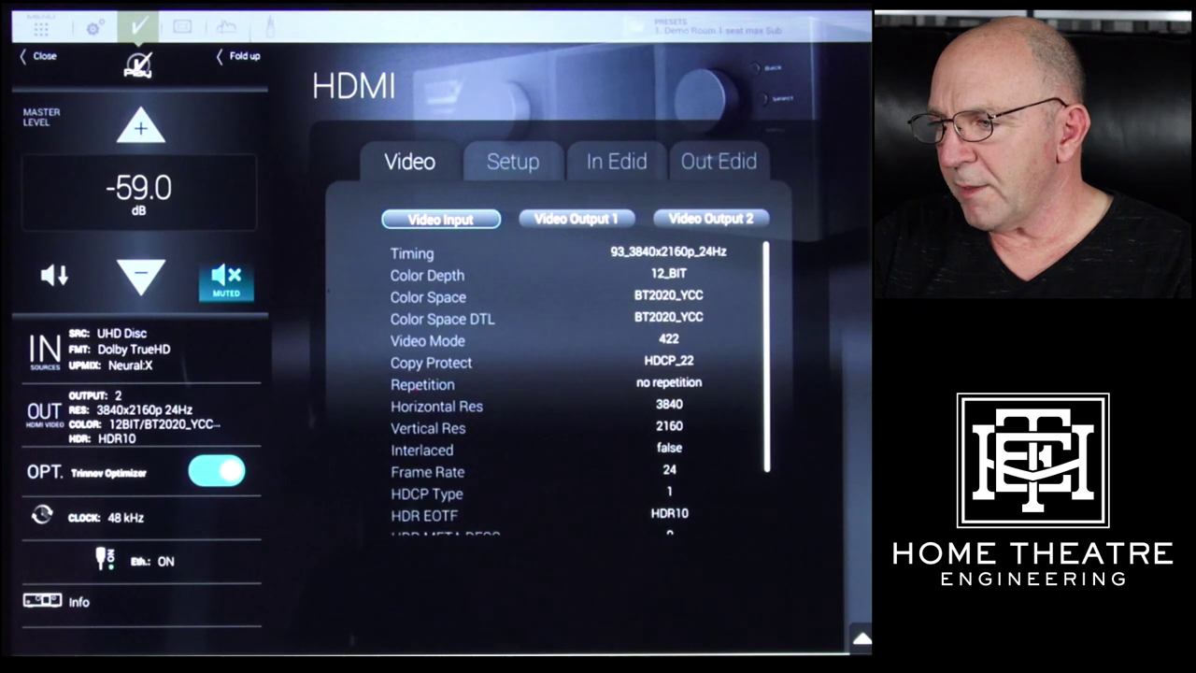
click(710, 219)
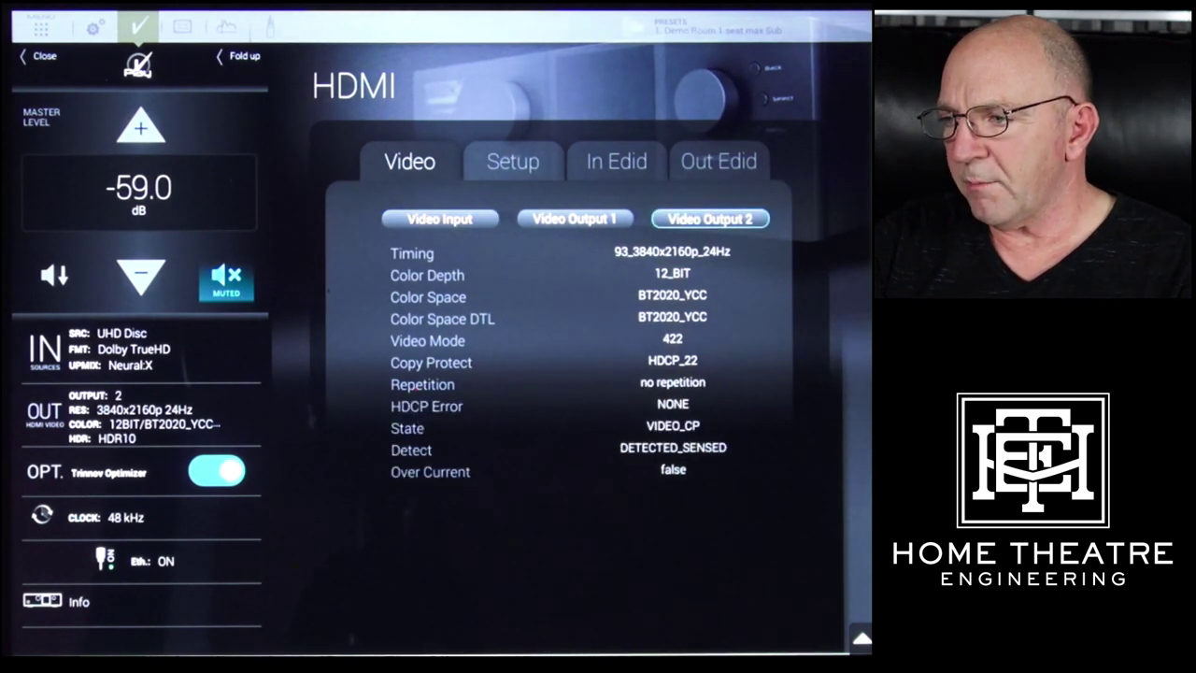
Step: Examine the HDMI input version setup and read through the input and output EDID data
click(513, 162)
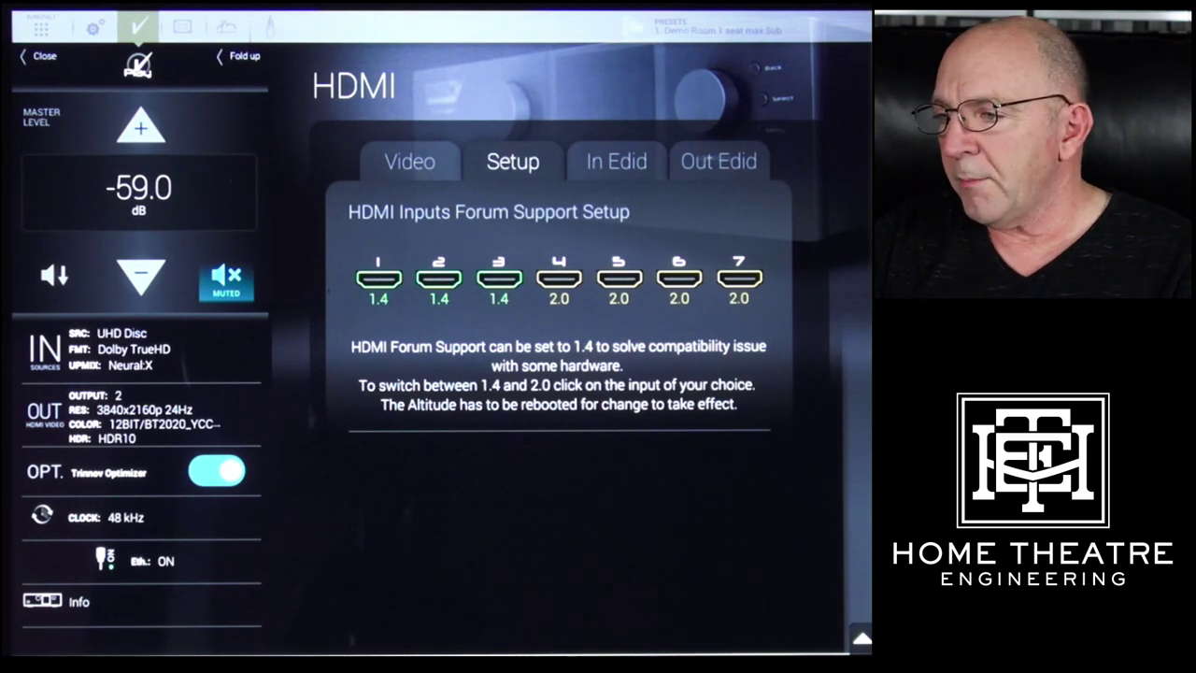
click(616, 160)
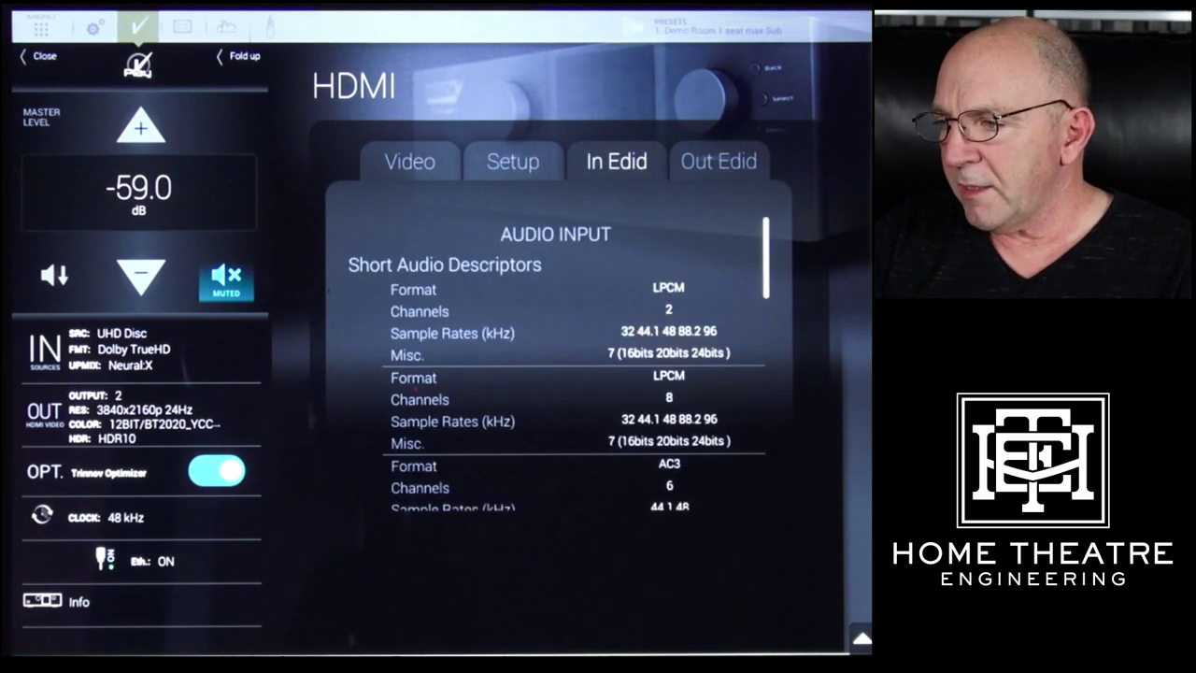
scroll(556, 365, down, 4)
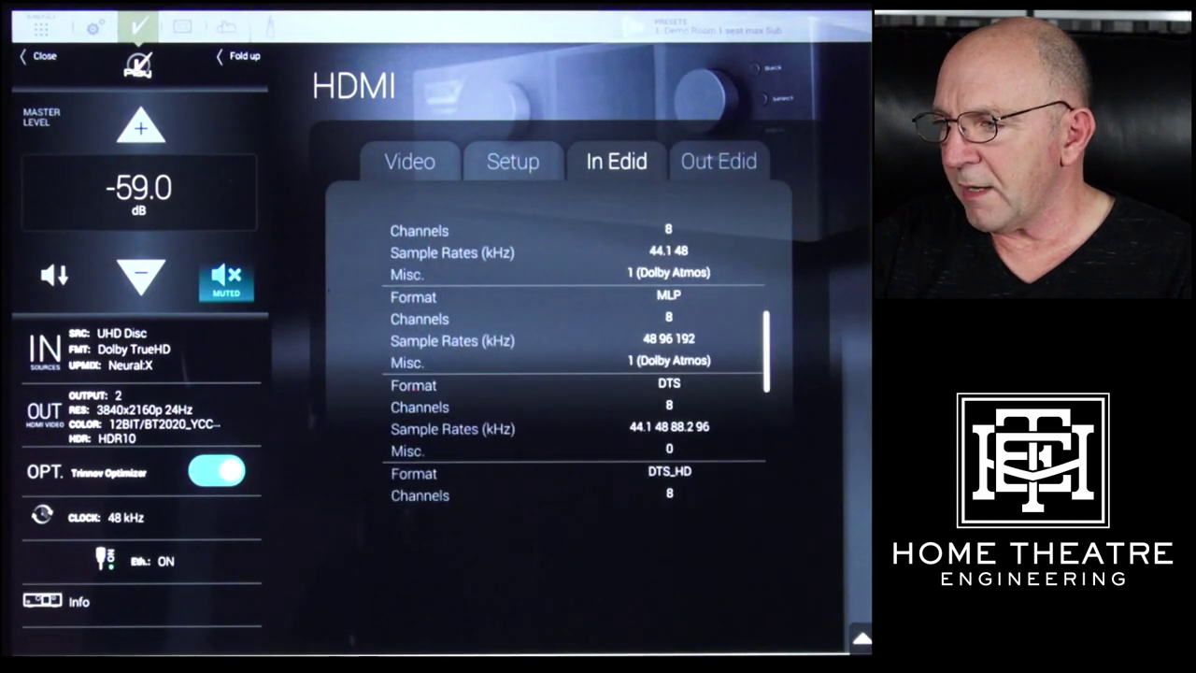
click(719, 161)
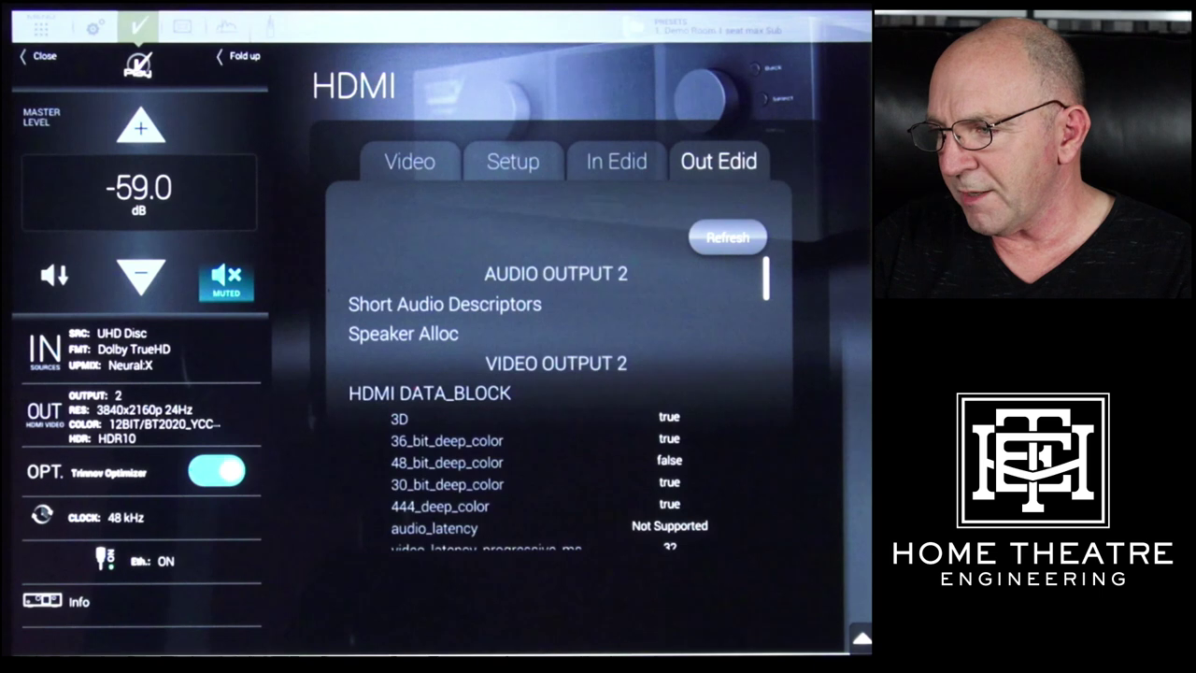
scroll(557, 402, down, 10)
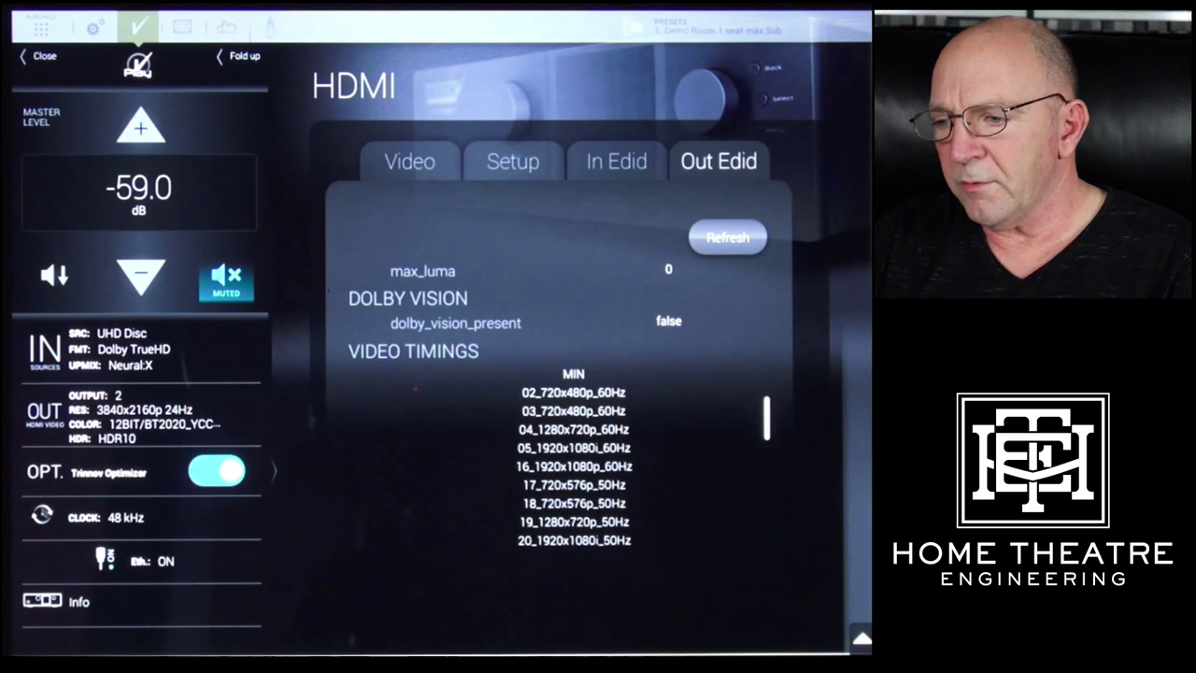
Step: Review the processor's system information, including its startup settings, update status and About details
click(109, 472)
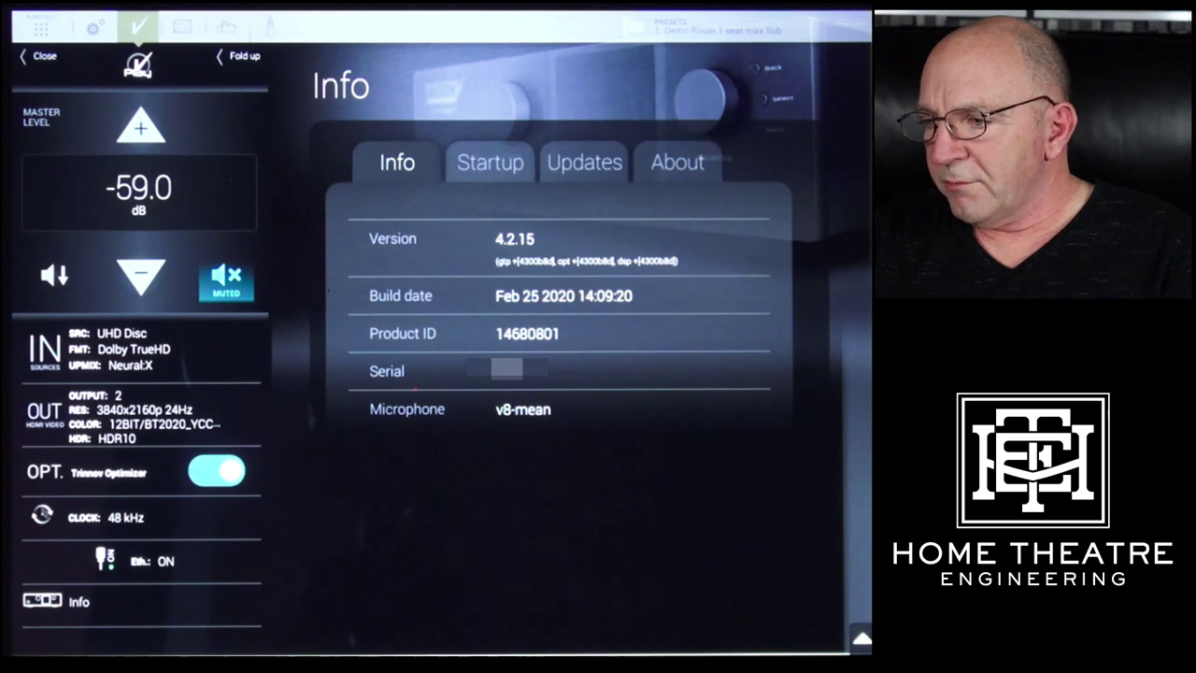
click(489, 162)
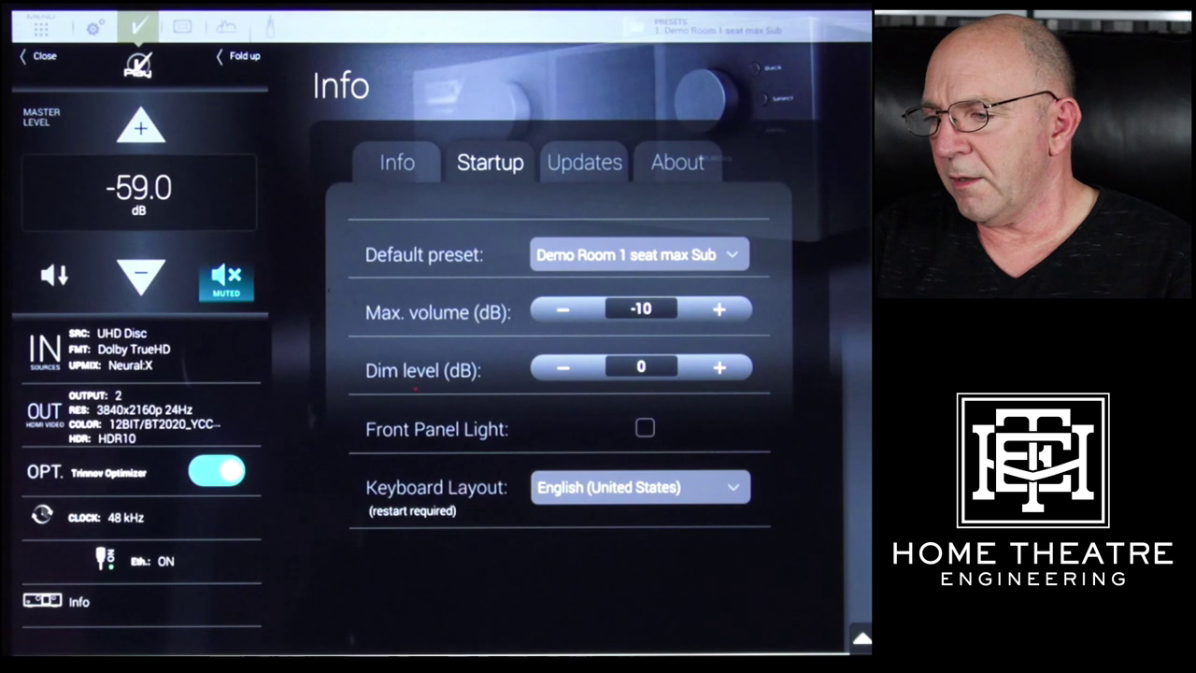
click(584, 161)
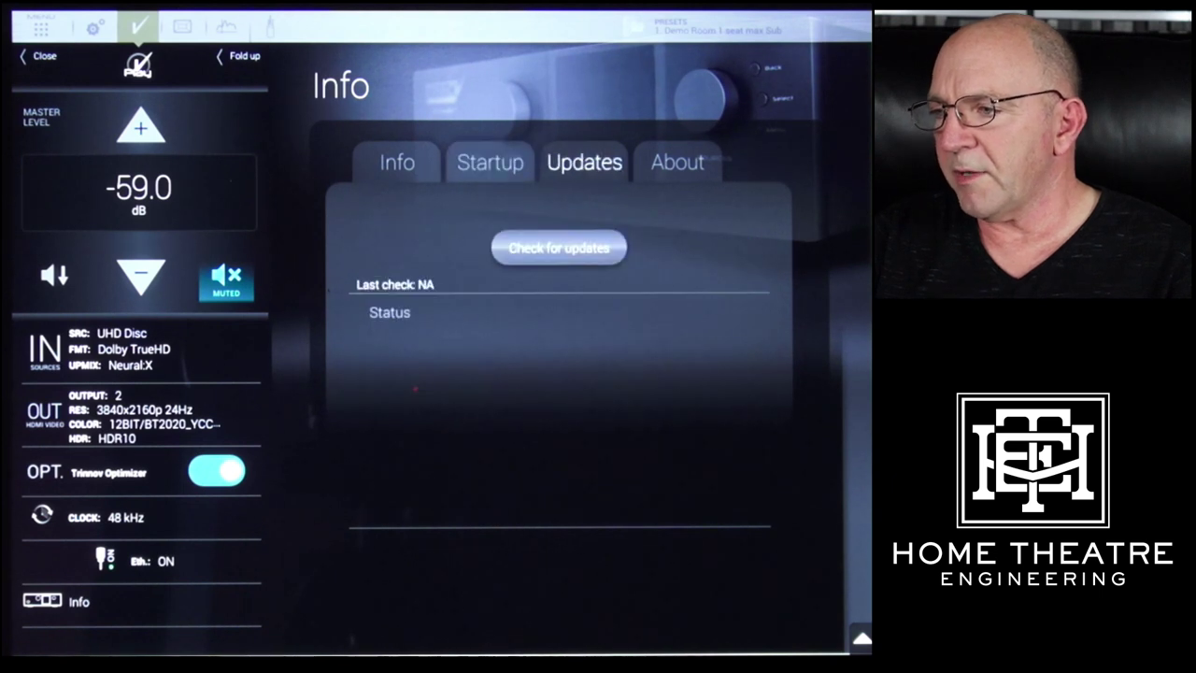
click(677, 162)
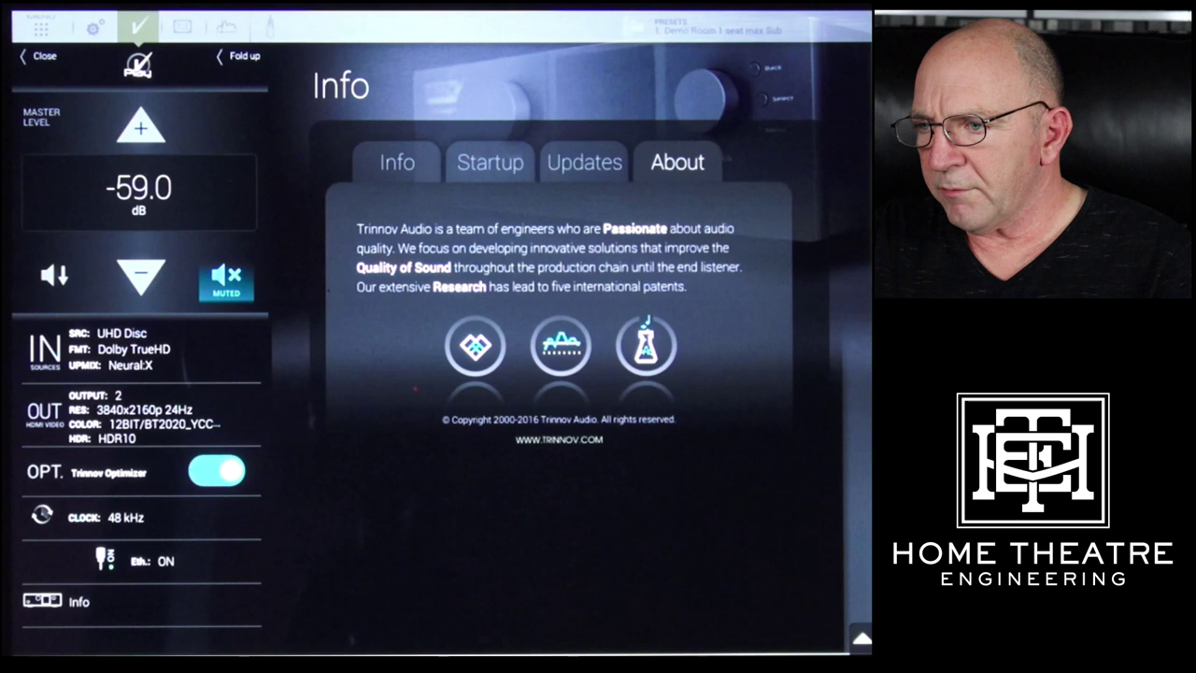
Step: Examine the trigger assignments in the UHD Disc source's setup and return to the Sources overview
click(45, 350)
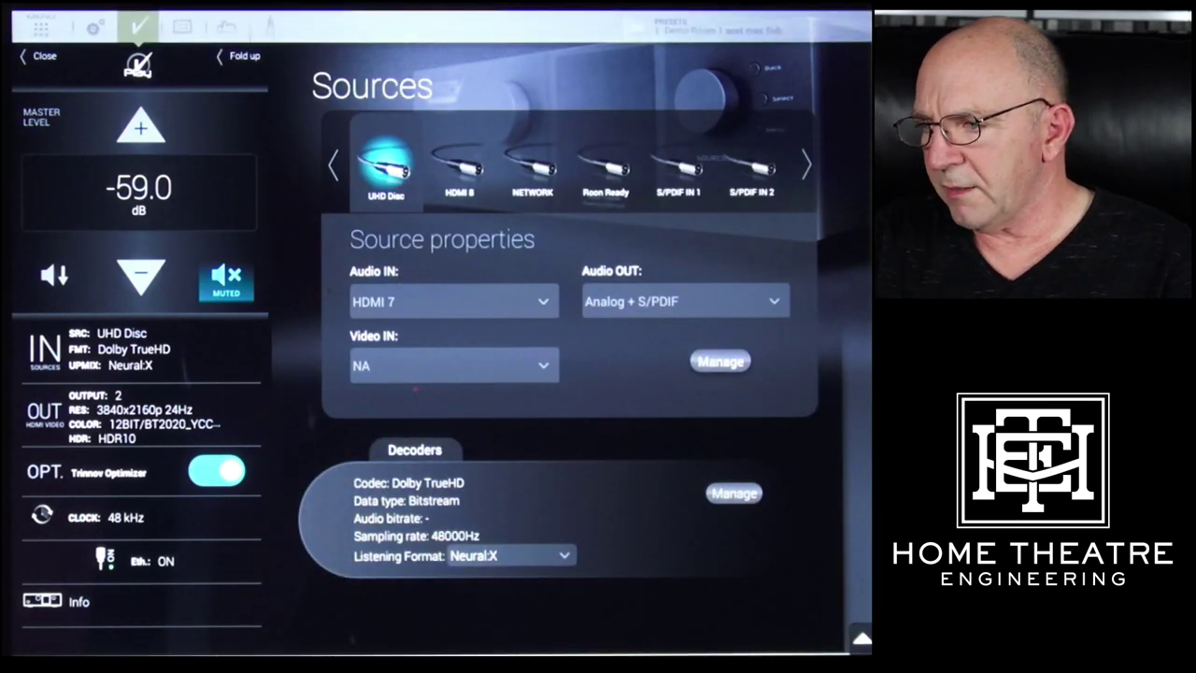
click(719, 360)
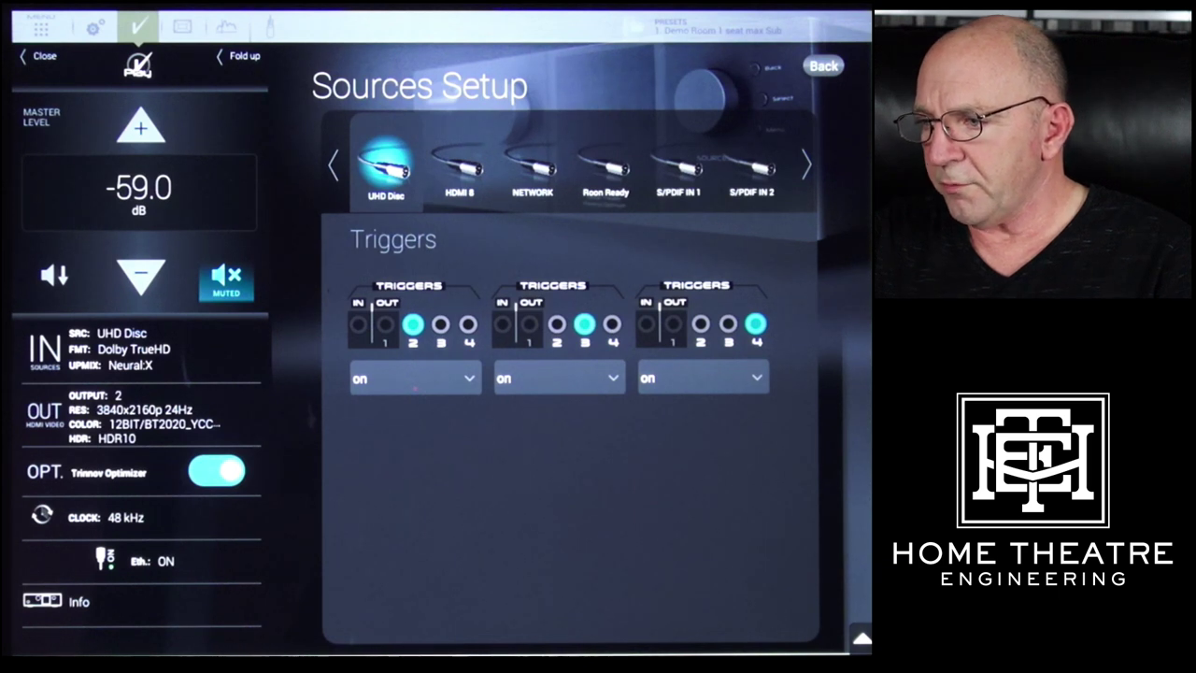
click(823, 66)
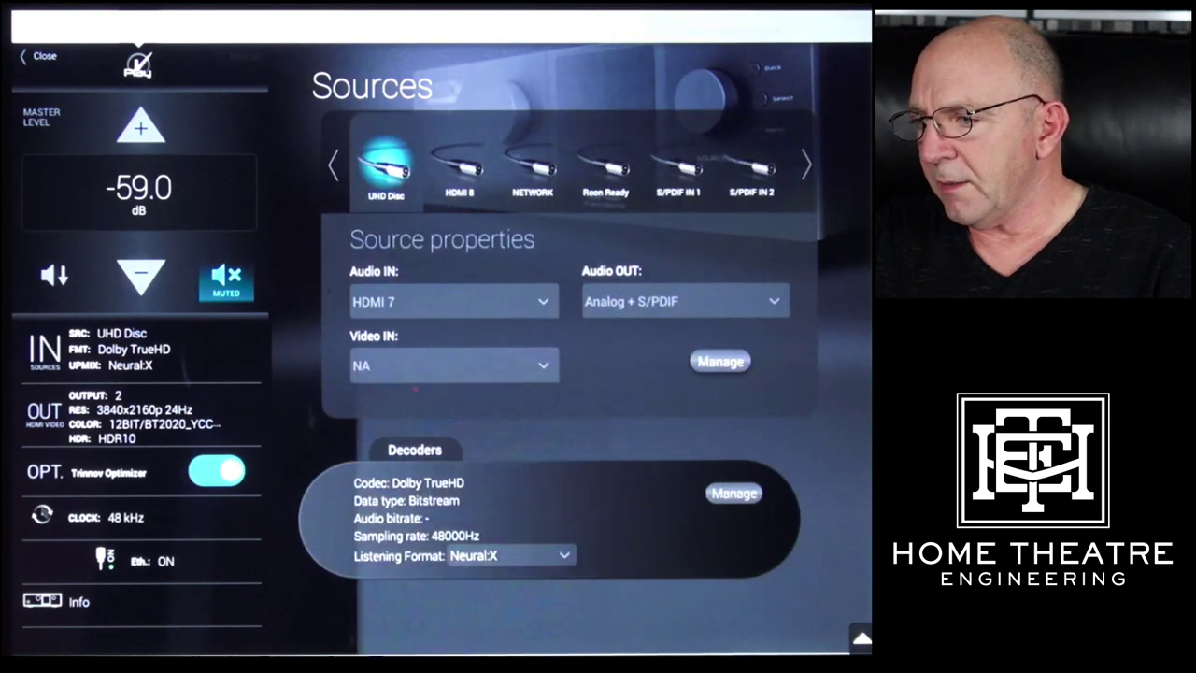
Step: Review the Dolby, DTS, Auro-3D and General decoder settings, and look through the available listening formats for the UHD Disc source
click(733, 493)
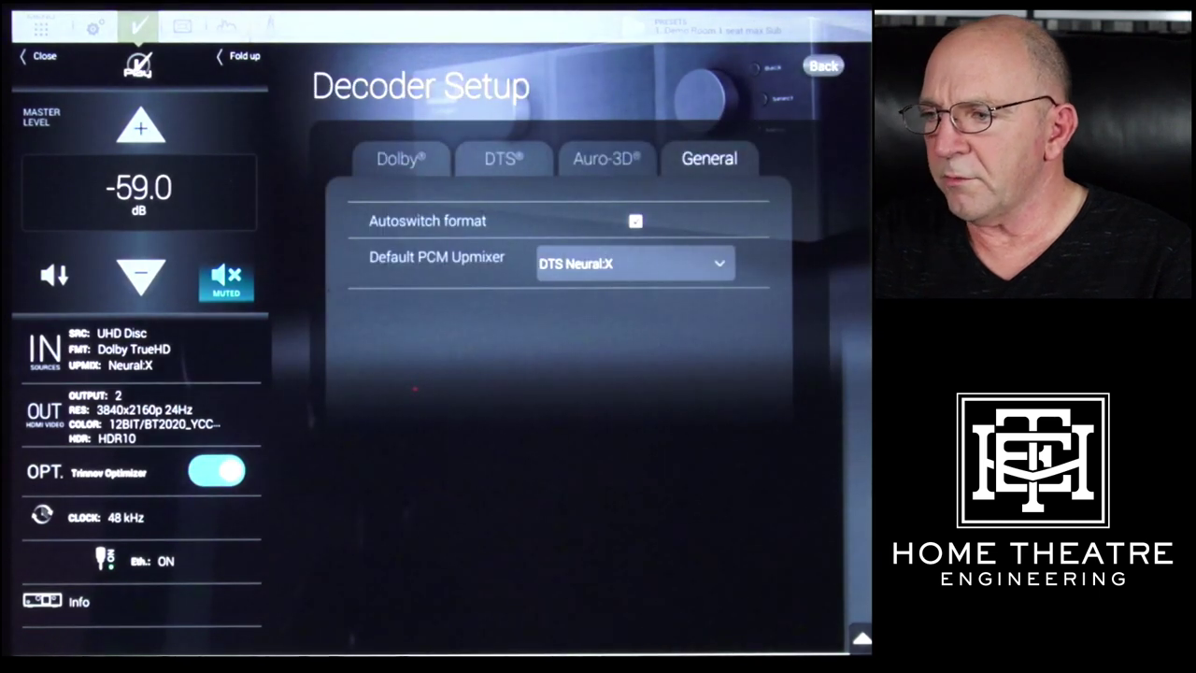
click(401, 159)
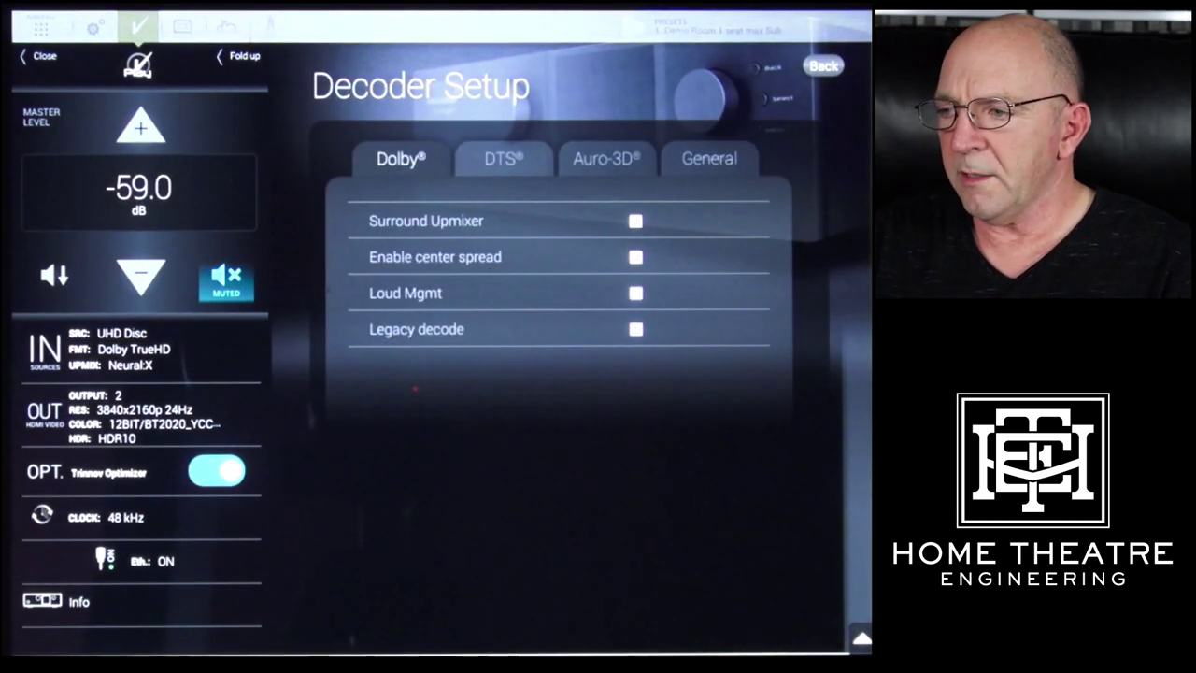
click(503, 158)
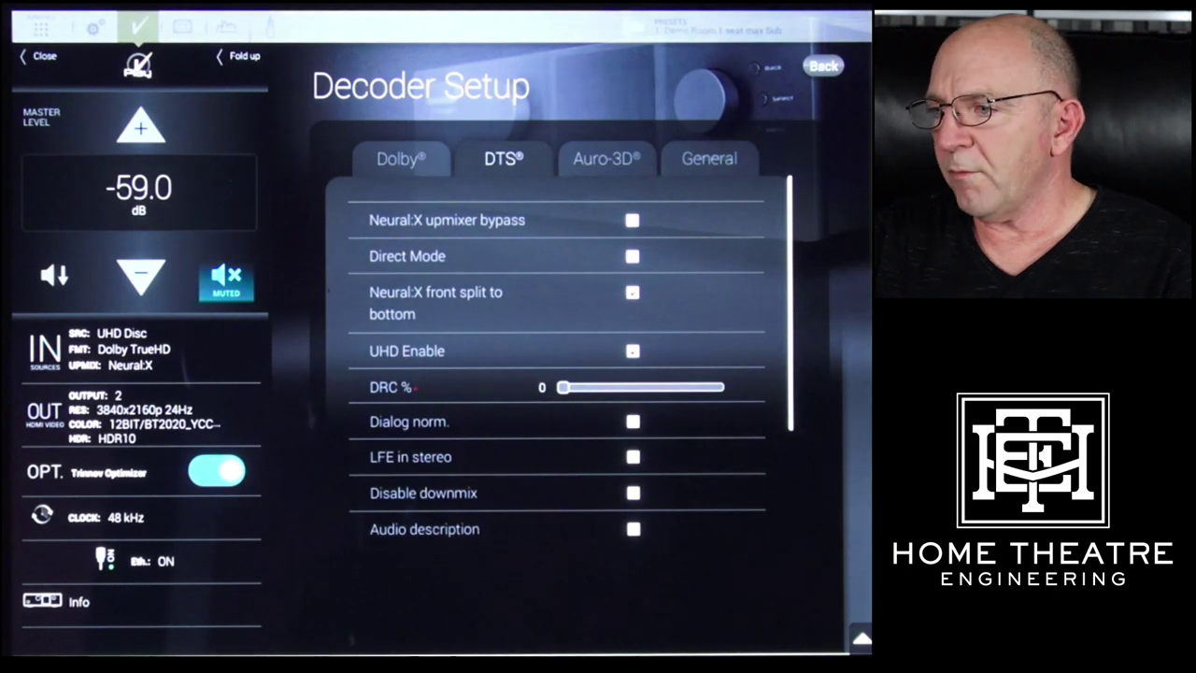
click(607, 158)
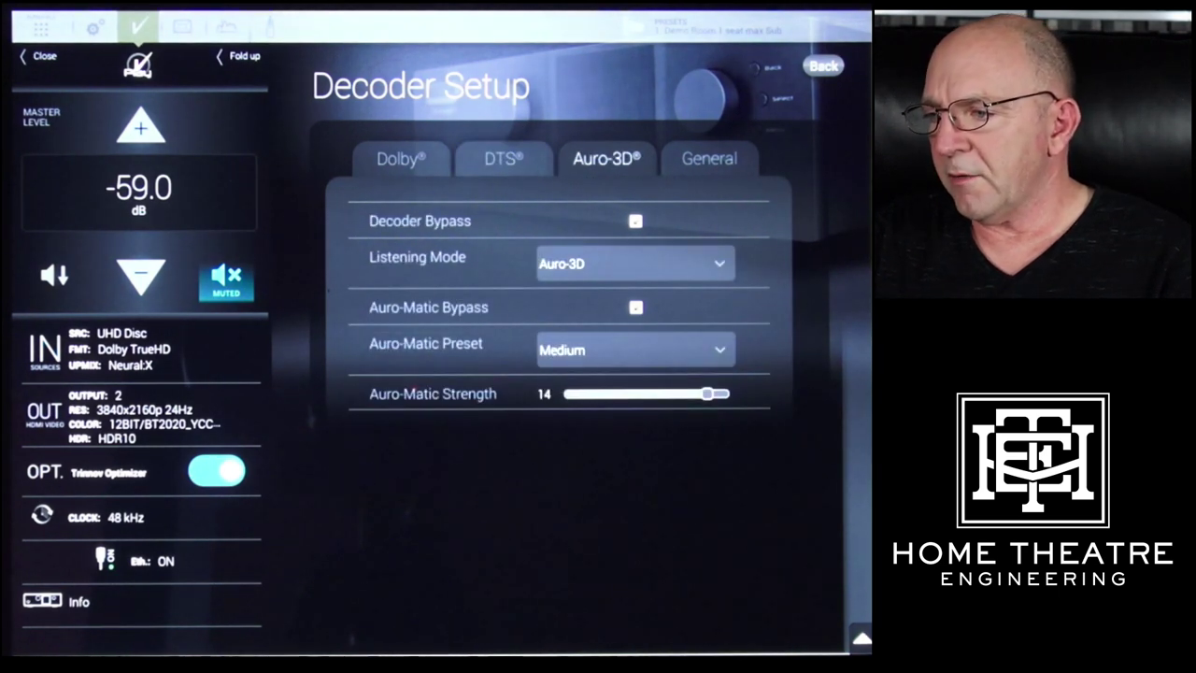
click(709, 159)
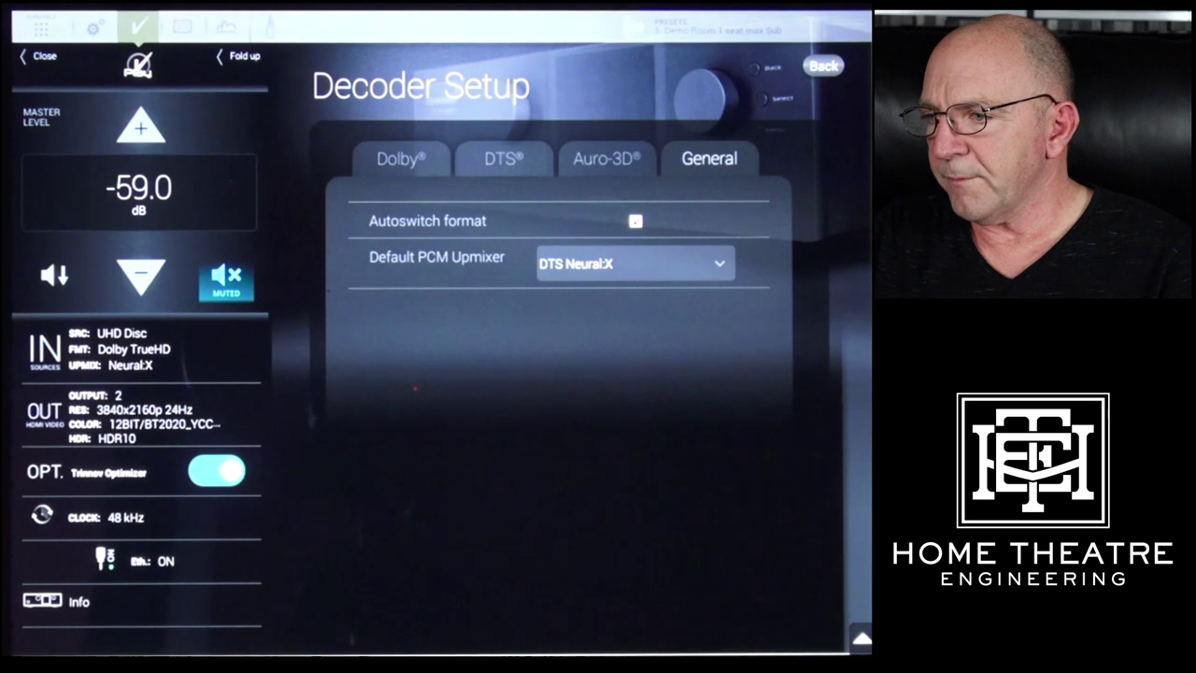
click(401, 158)
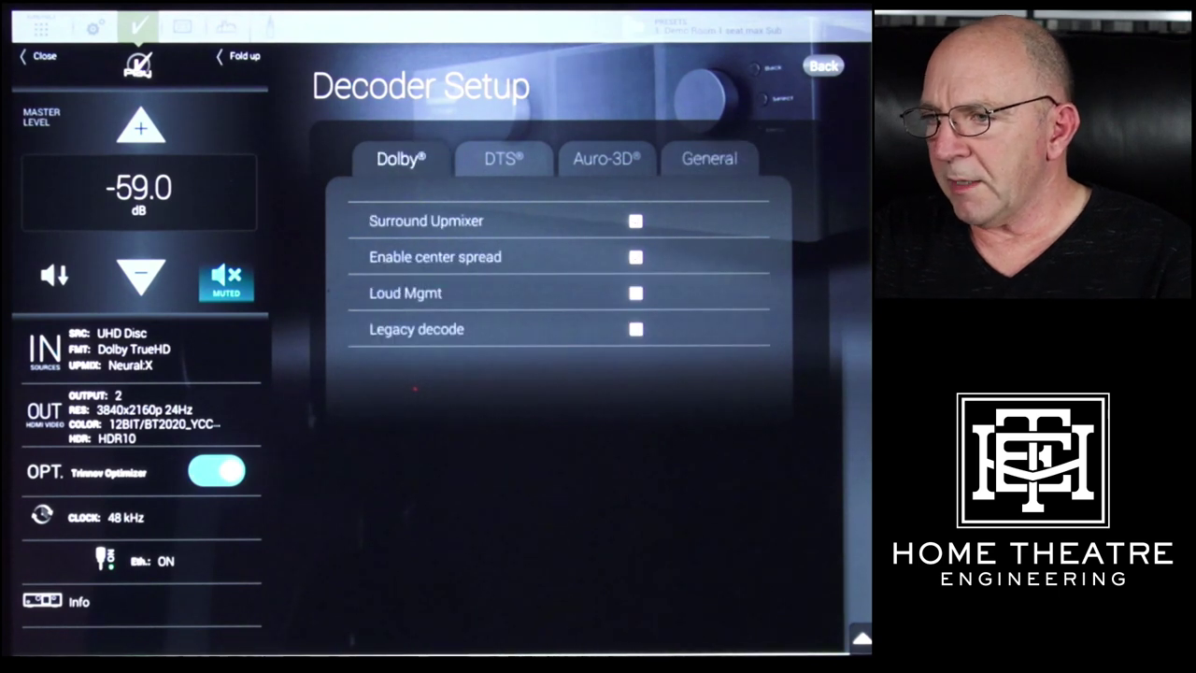
click(823, 65)
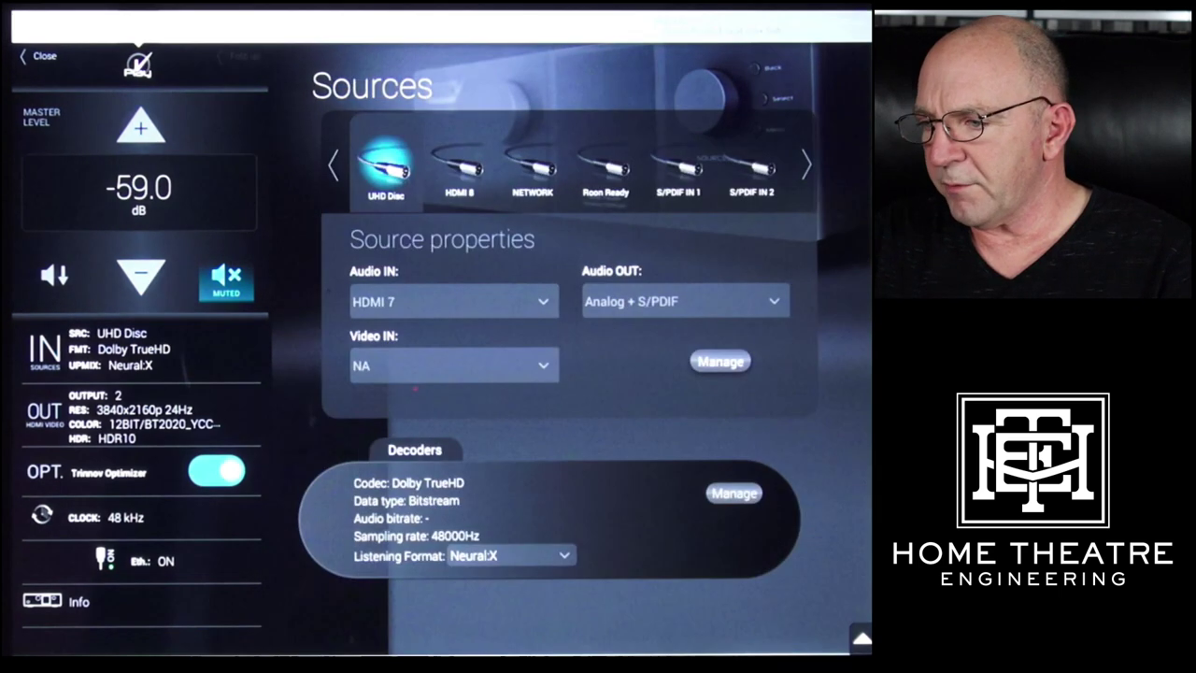
click(511, 555)
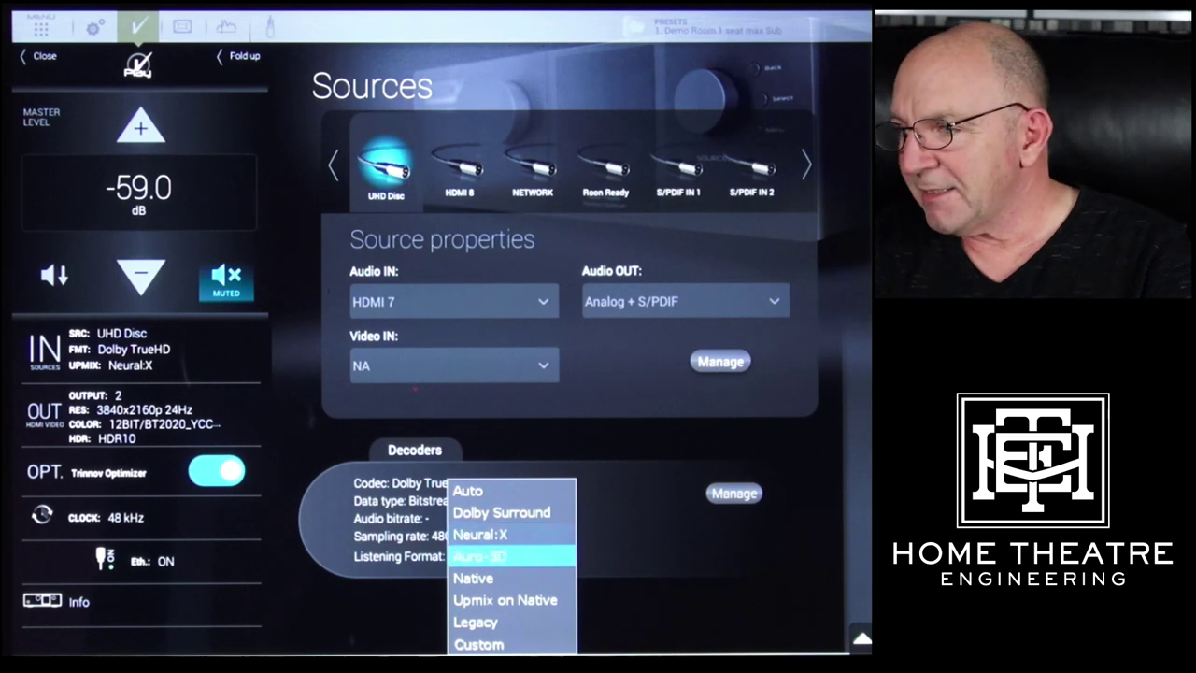
click(502, 512)
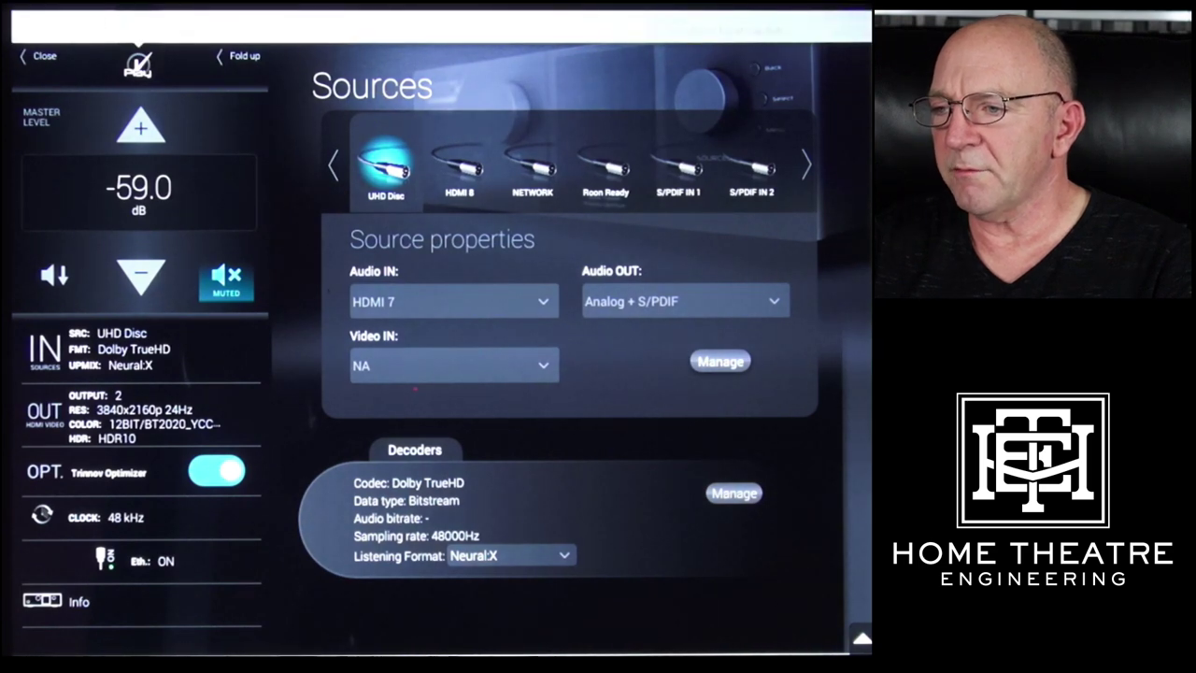
Step: Examine the speaker layout with its room dimensions and tilt the 3D room model to view it from above
click(182, 28)
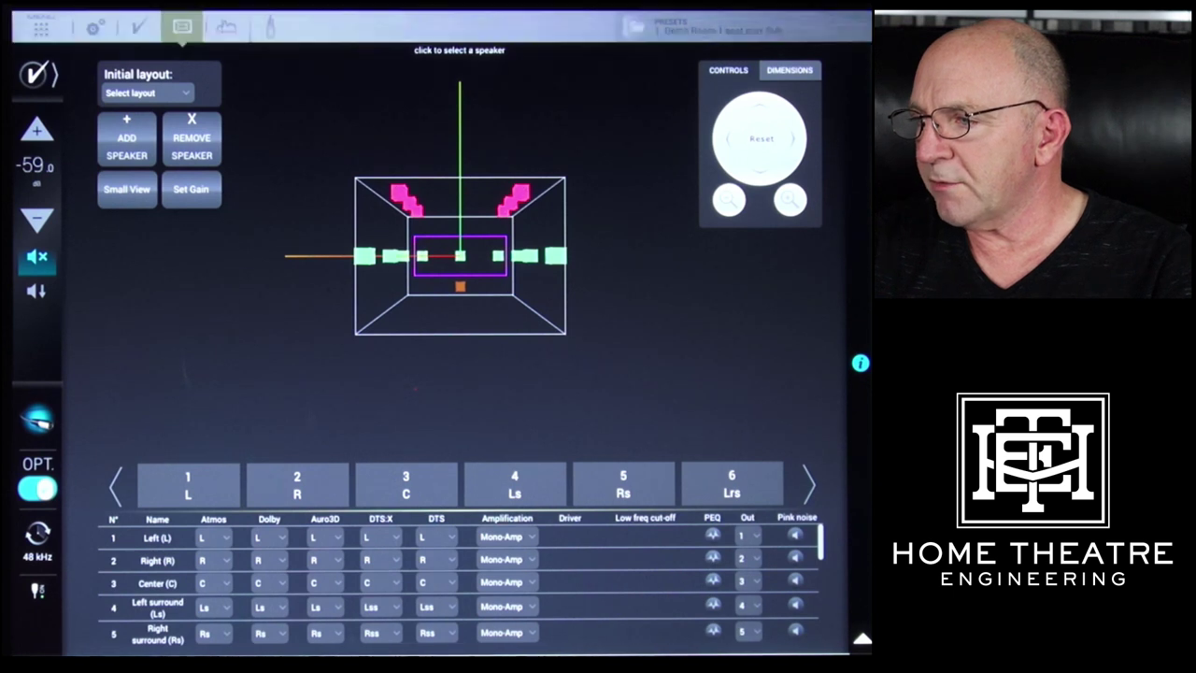
click(789, 70)
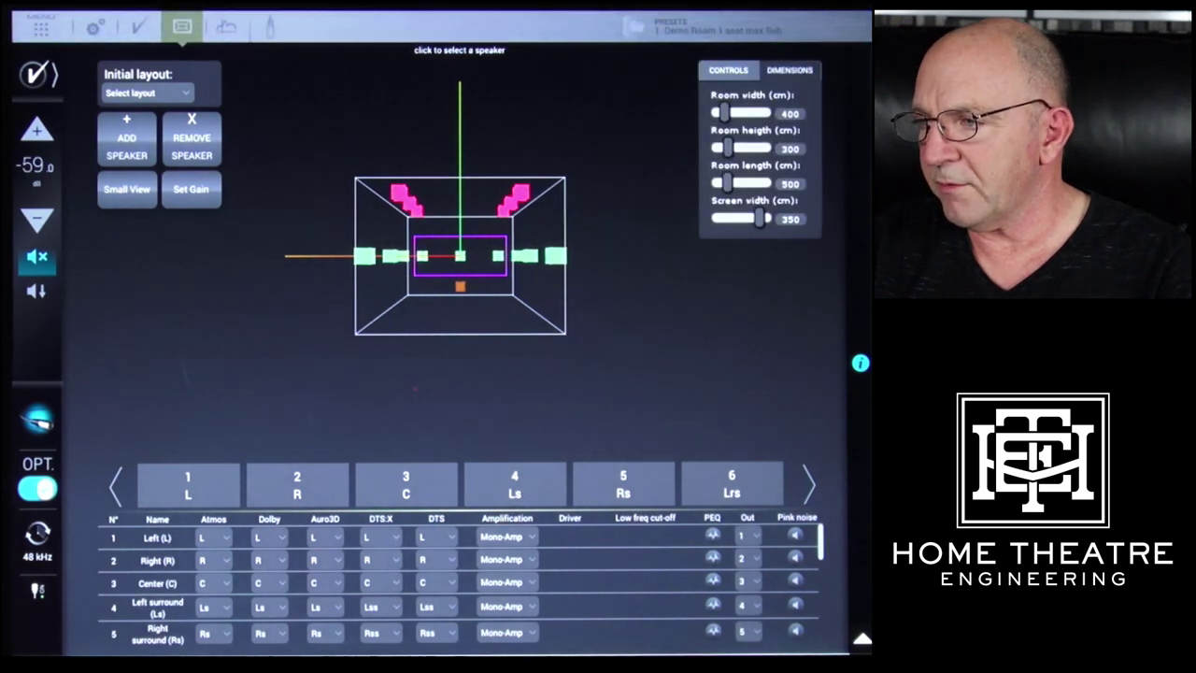
click(728, 70)
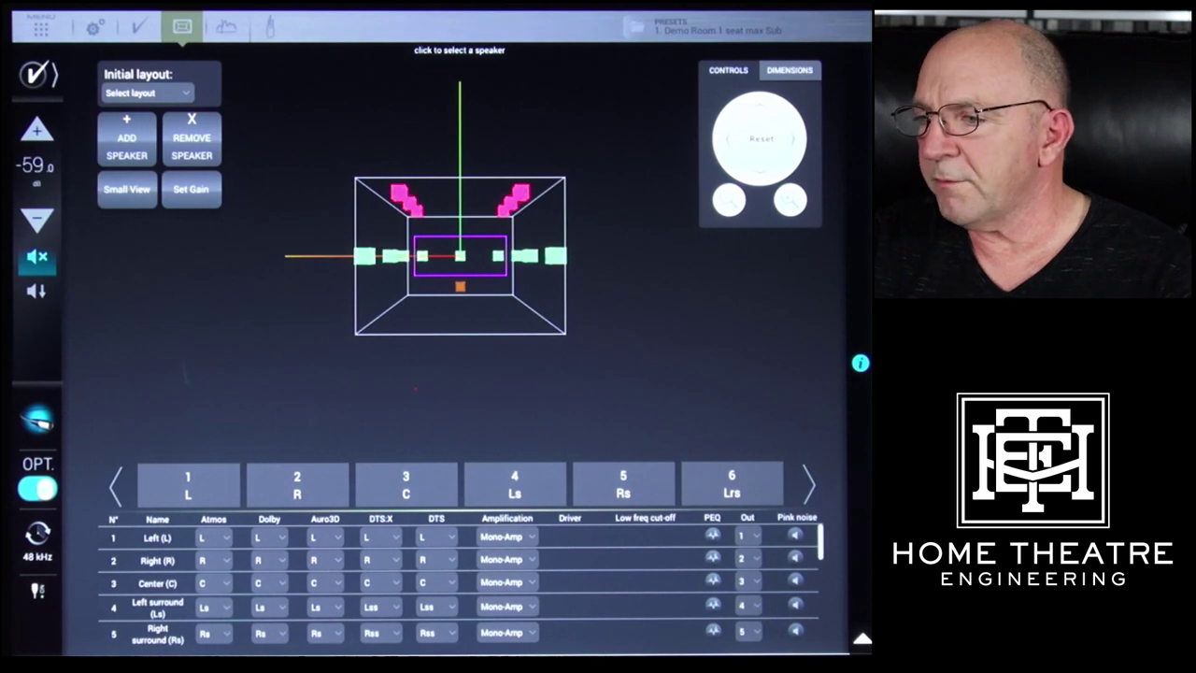
click(761, 106)
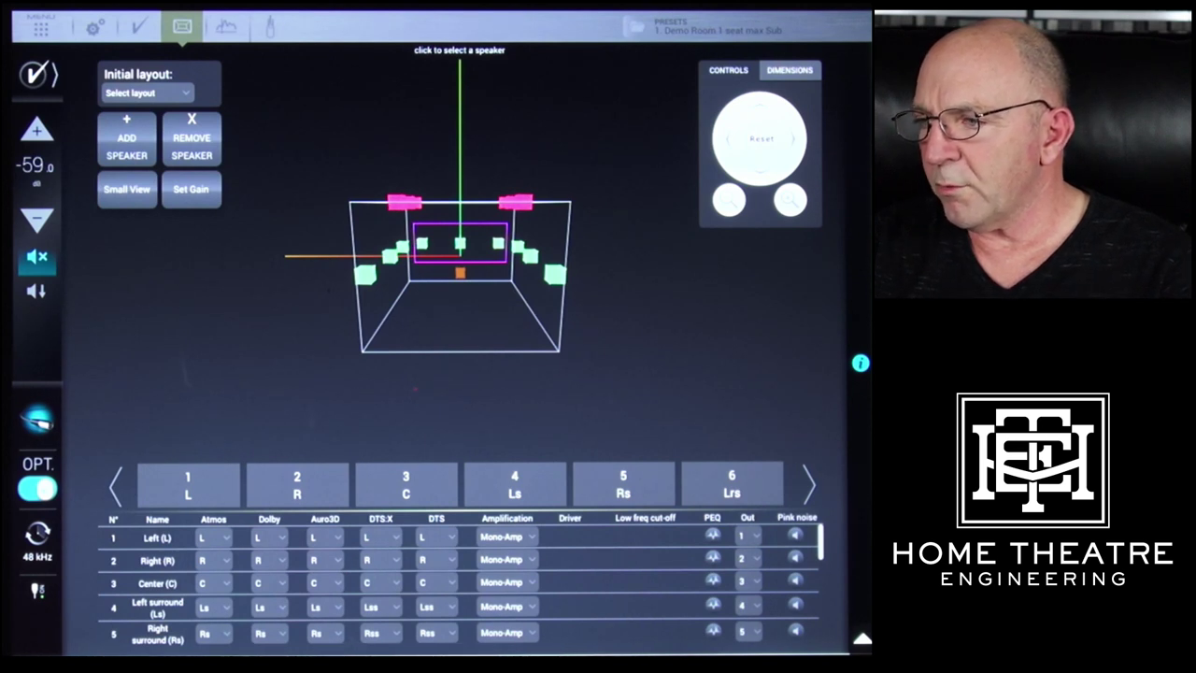
click(761, 107)
click(760, 107)
click(761, 106)
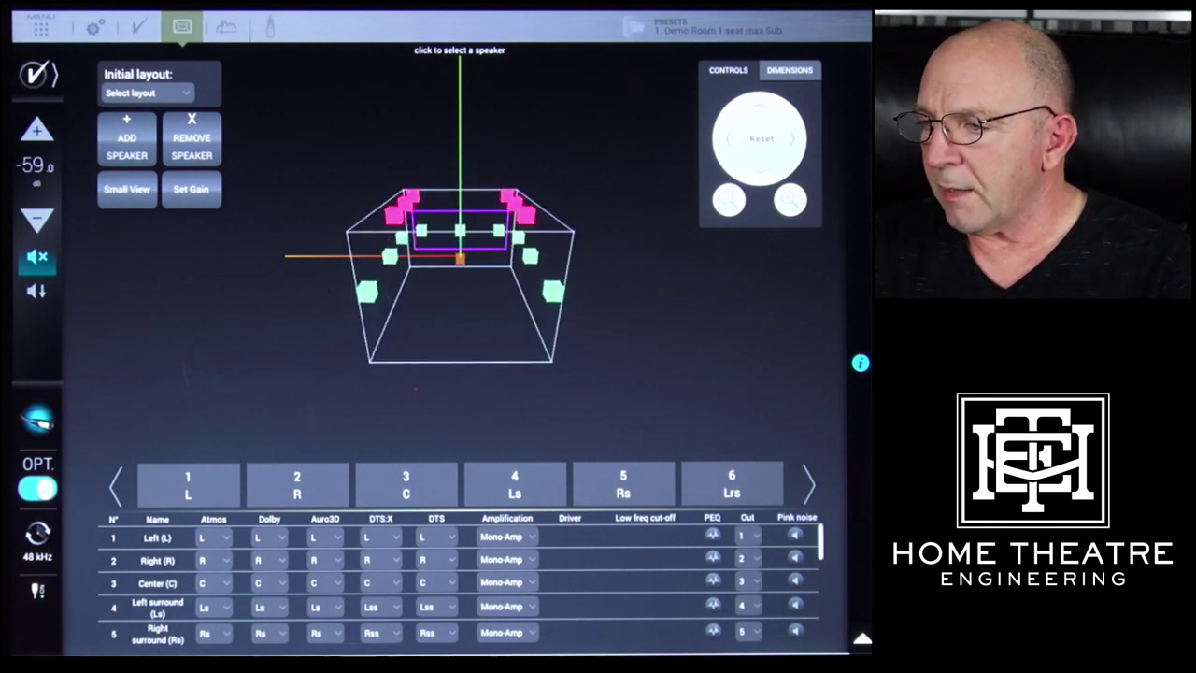
Step: Switch the speaker layout to Small View and examine the channel assignments of the Left, Right and Center speakers in the expanded table
click(127, 189)
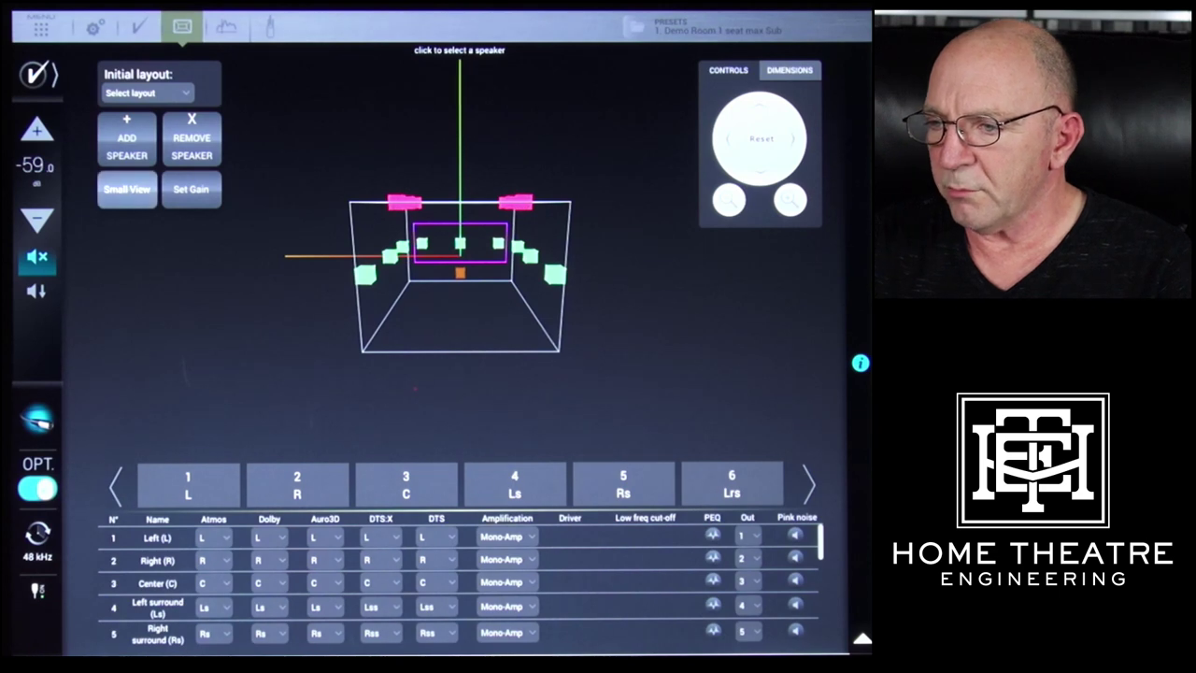
click(149, 366)
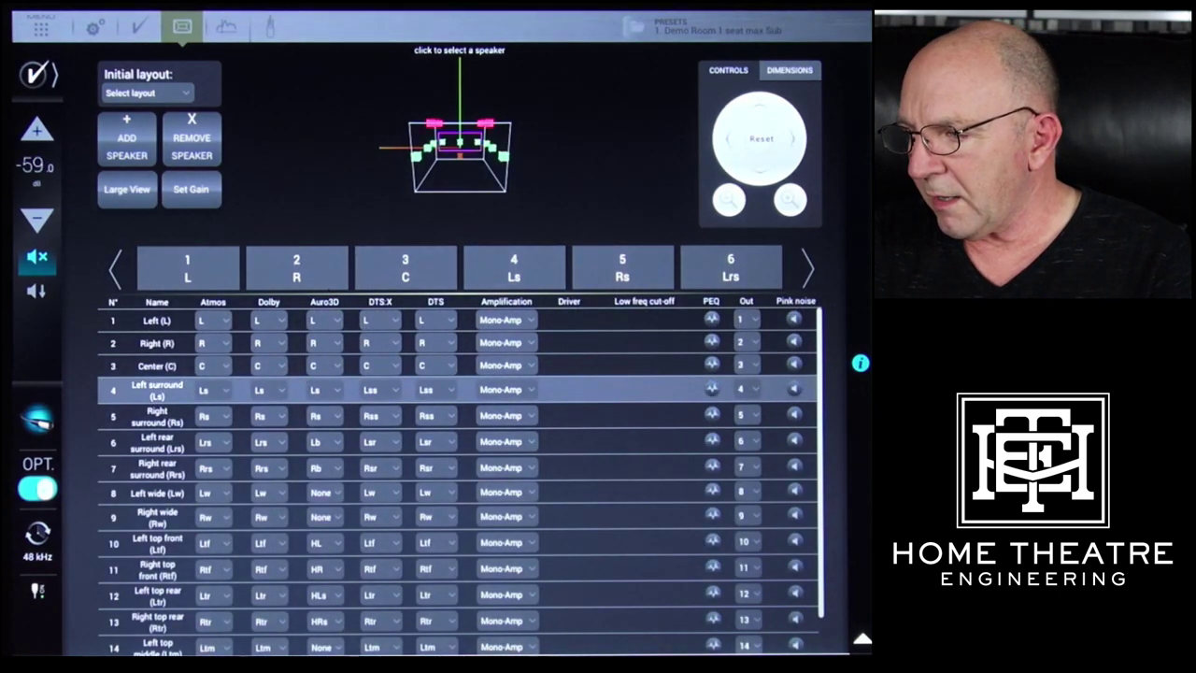
click(150, 343)
click(149, 320)
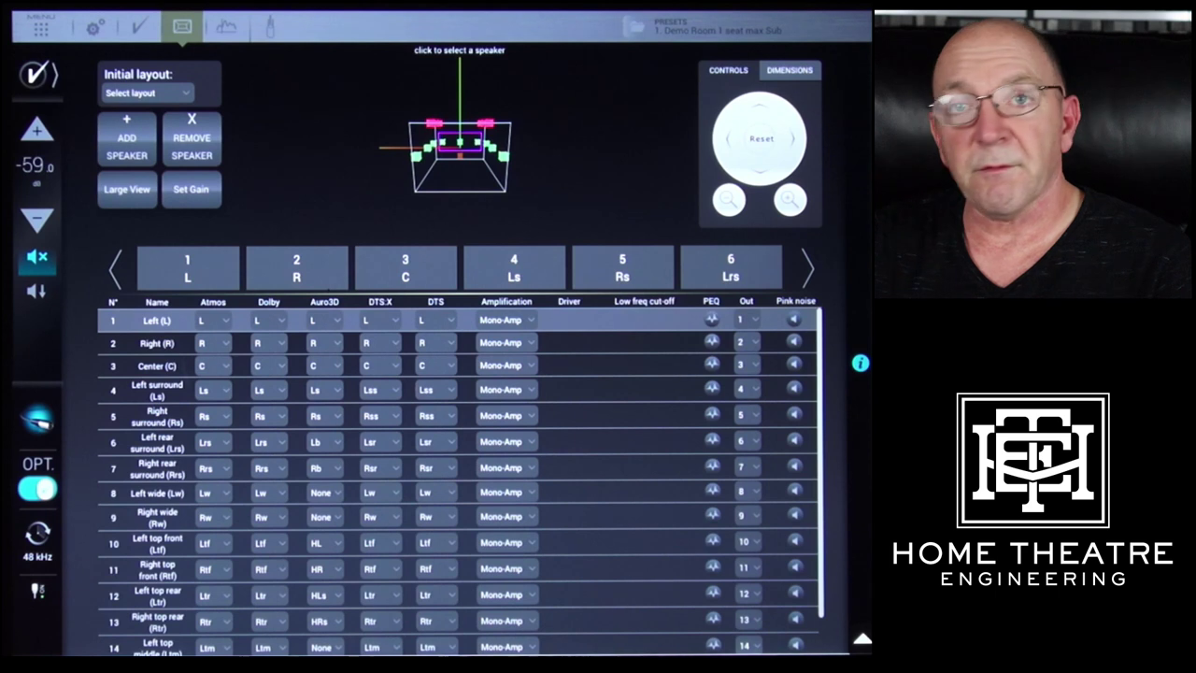
click(150, 343)
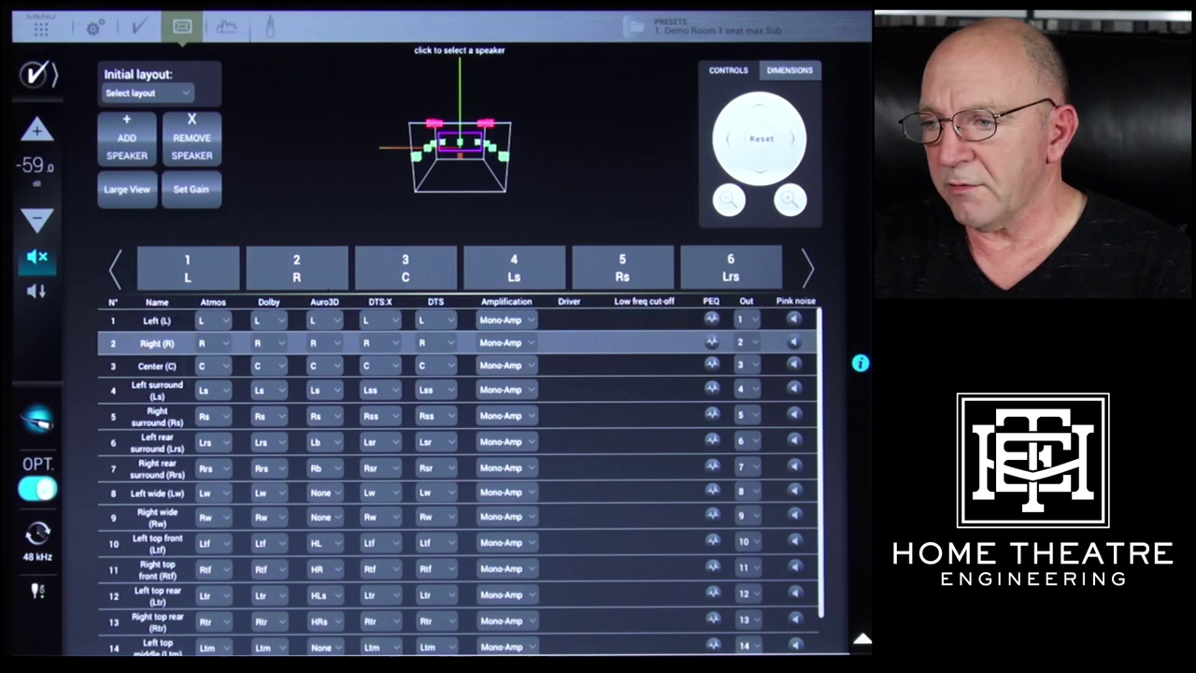
click(150, 320)
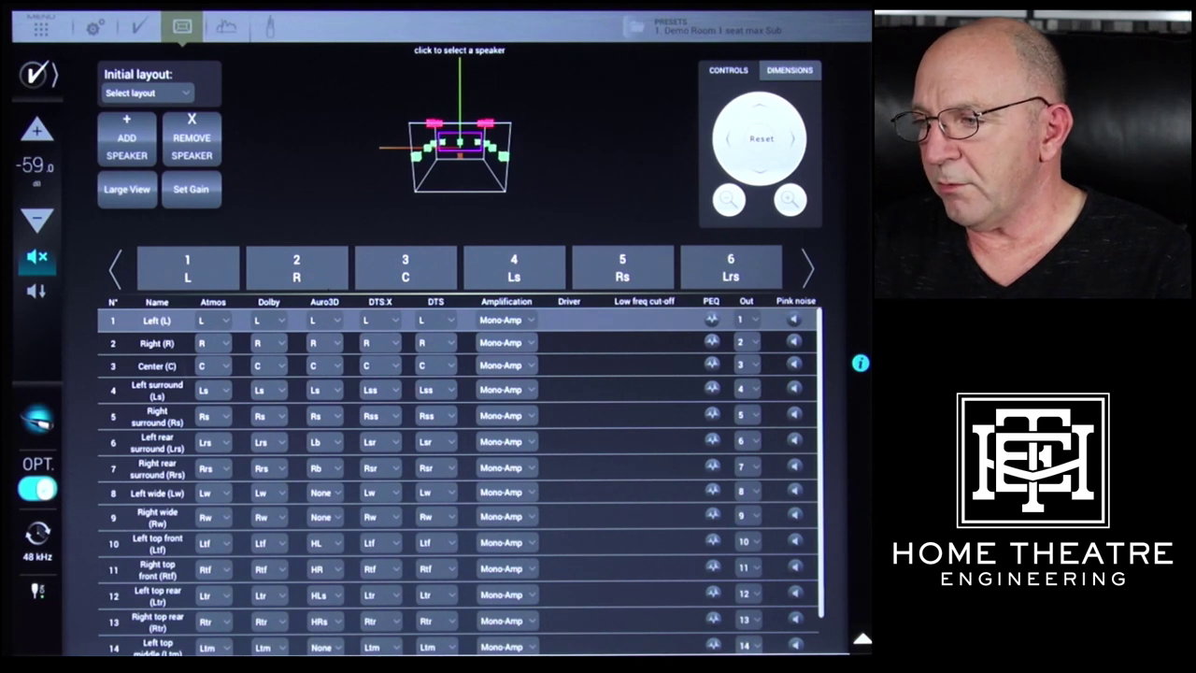
Step: Check the Left speaker's PEQ control and the pink noise controls of the Left and Right speakers
click(711, 319)
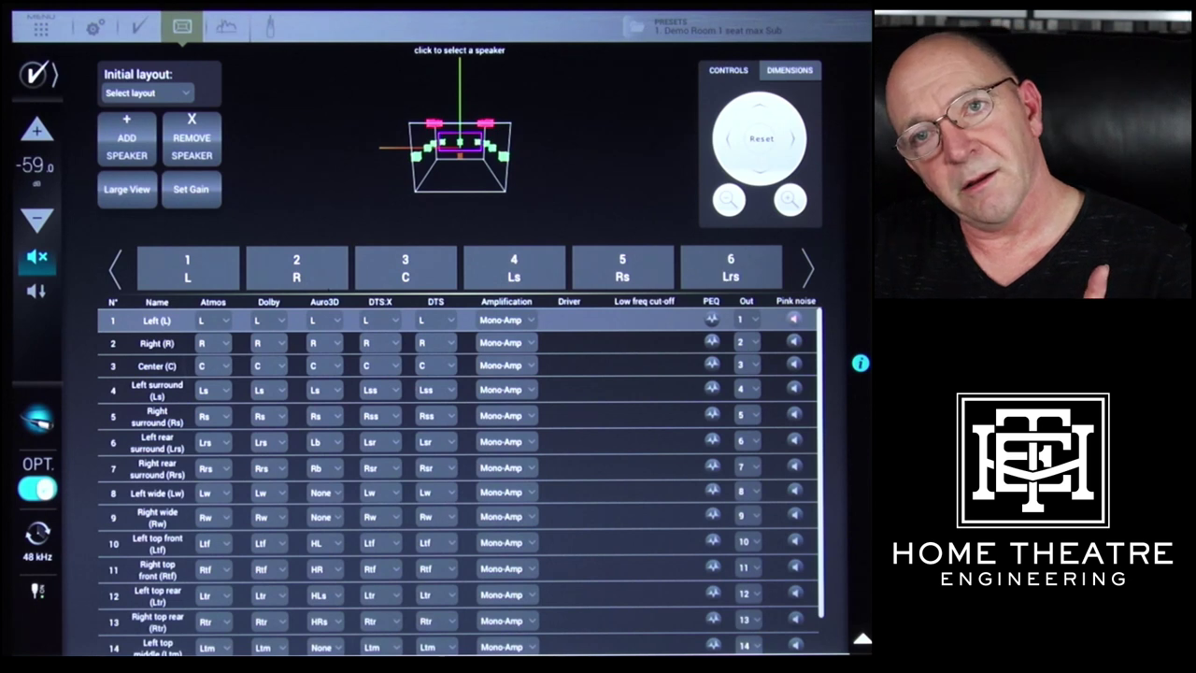
click(794, 318)
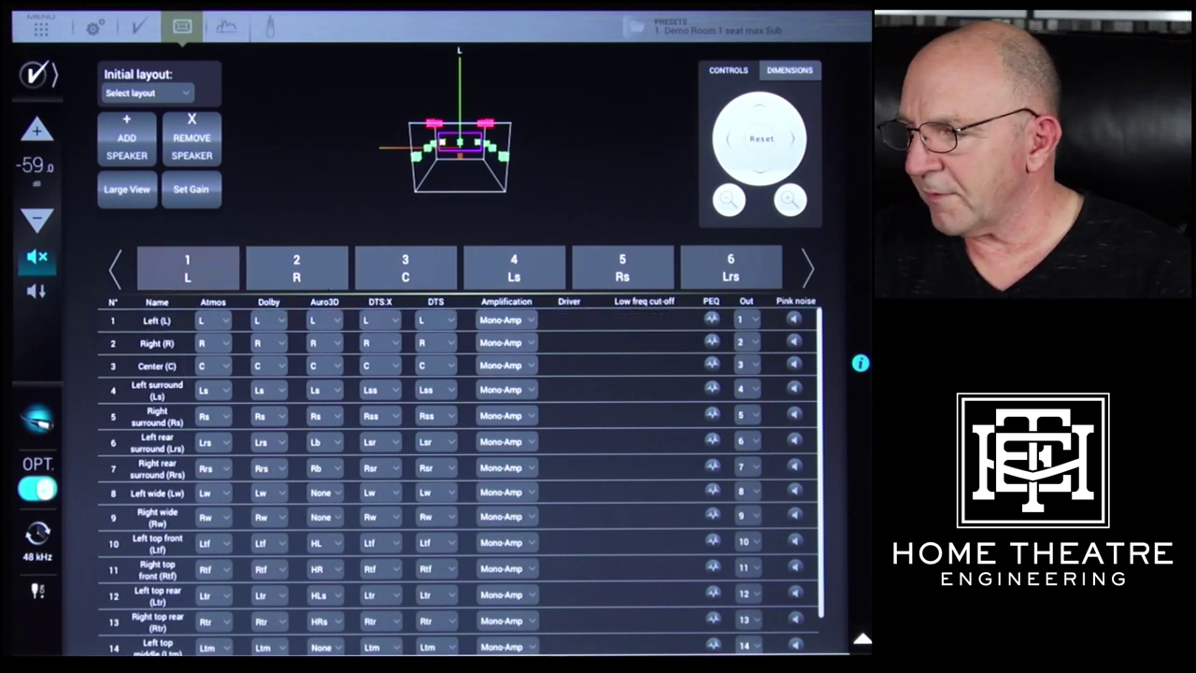
click(794, 342)
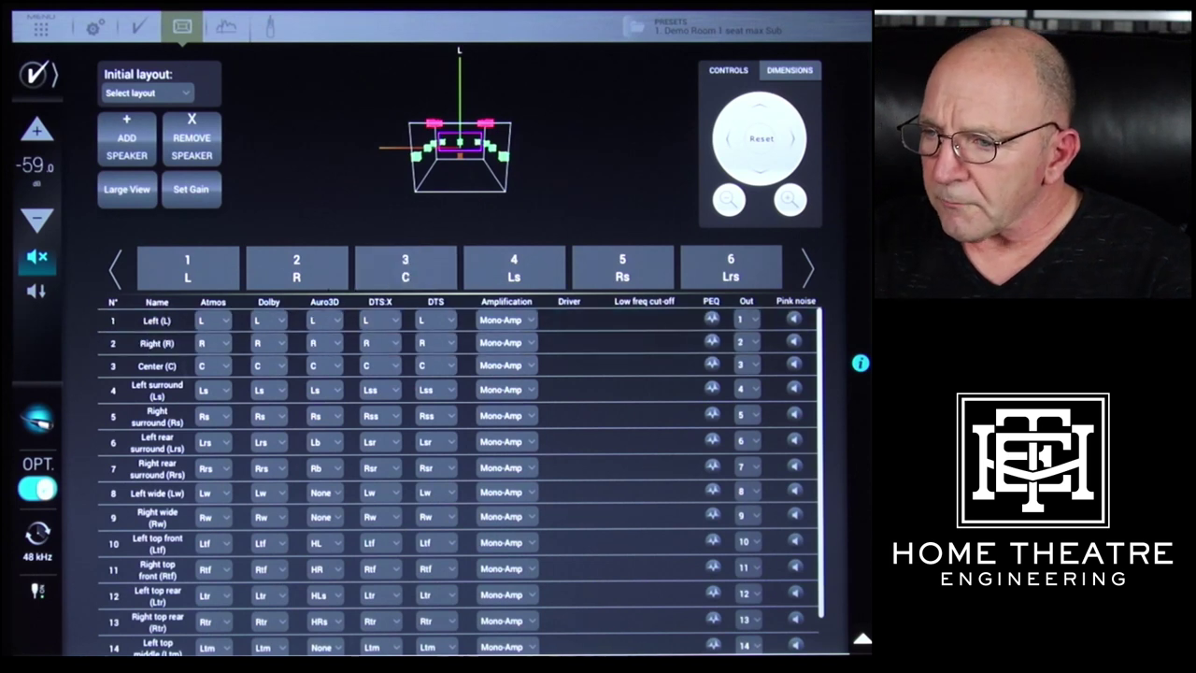
Step: Look through the predefined initial layouts without choosing one and review the remaining channels in the speaker table
click(147, 93)
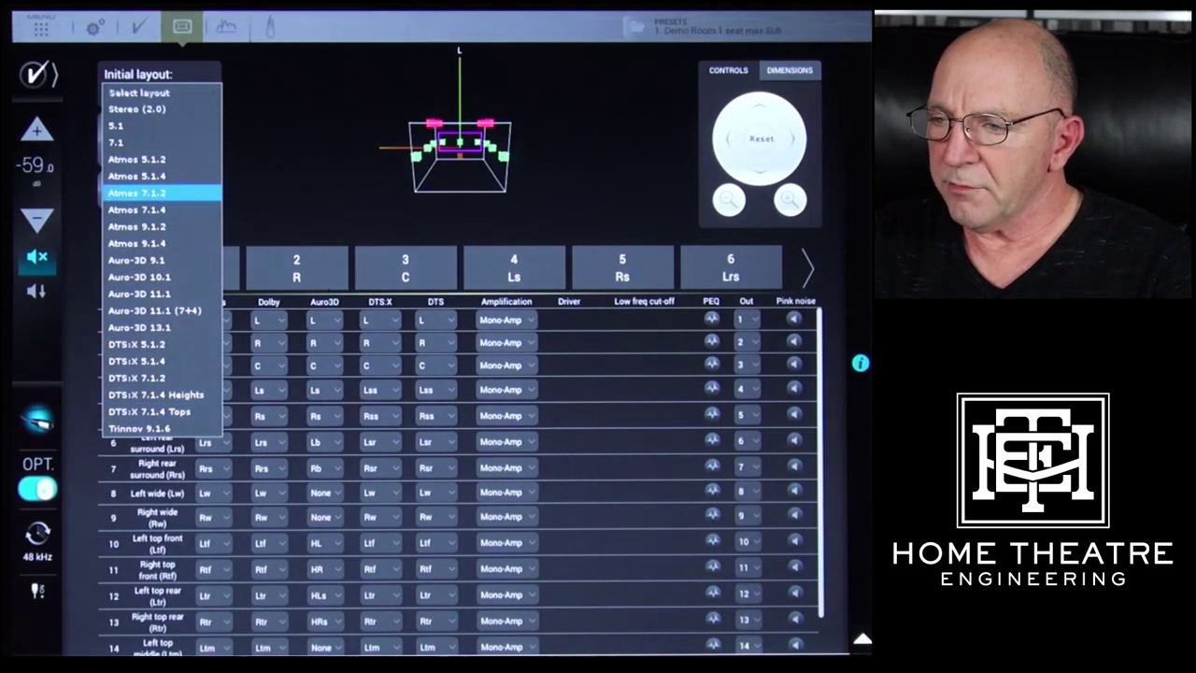
key(Escape)
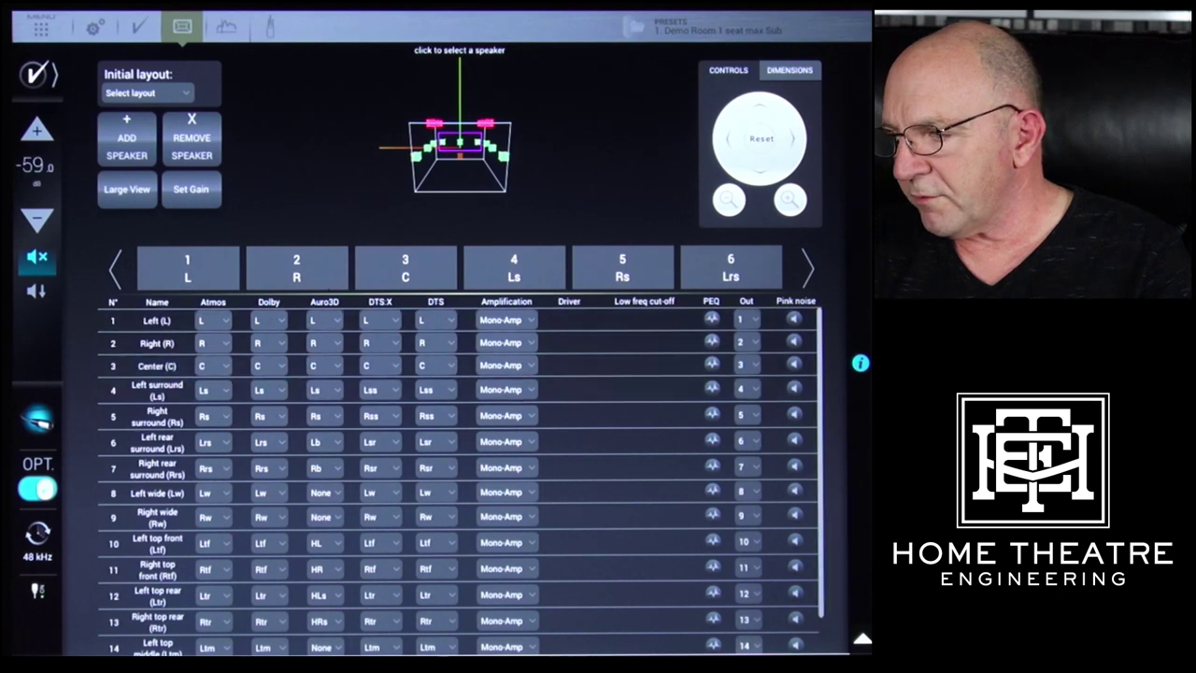
scroll(458, 481, down, 2)
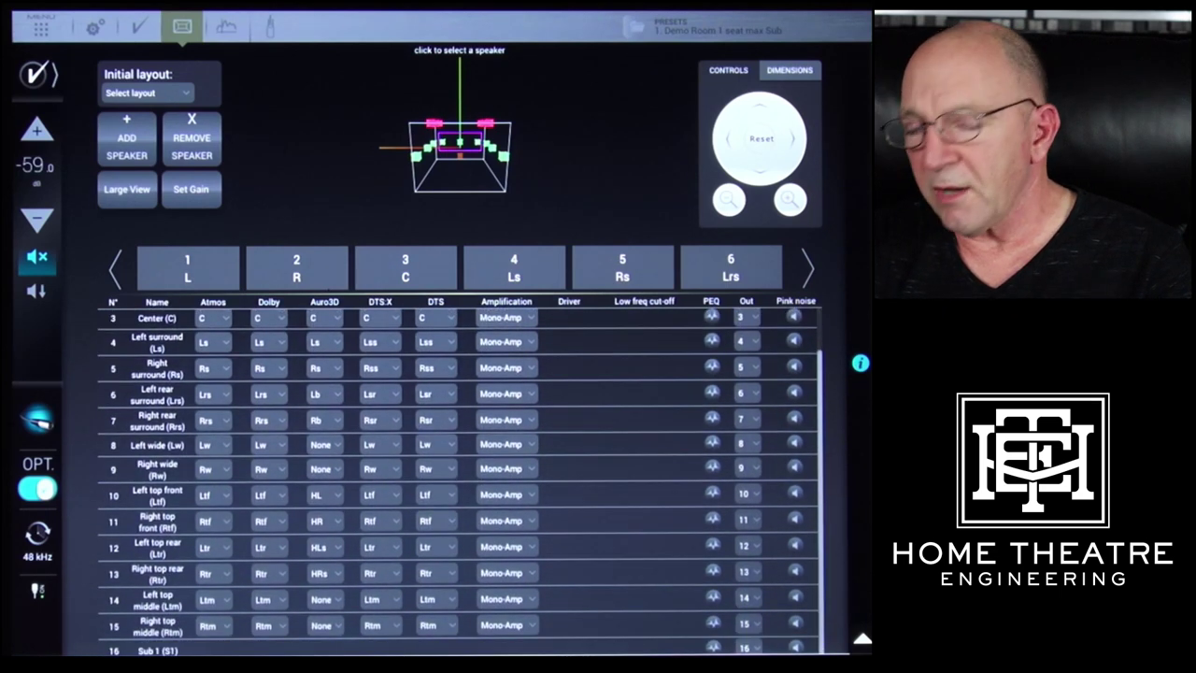
scroll(458, 482, up, 2)
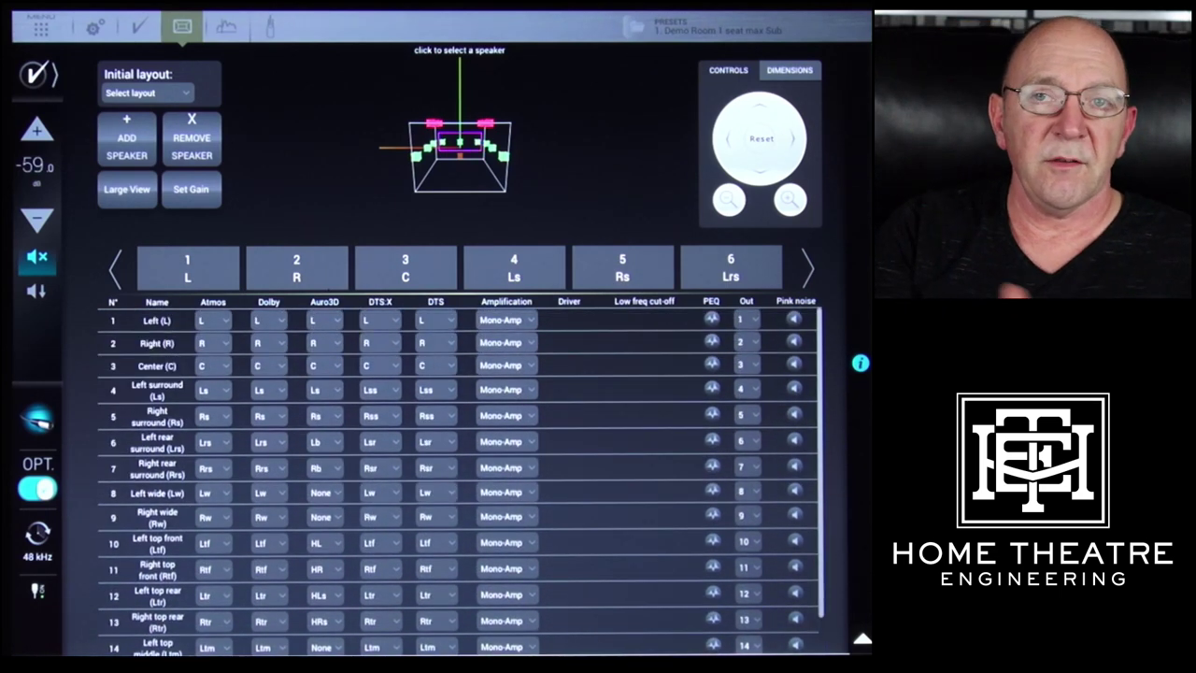
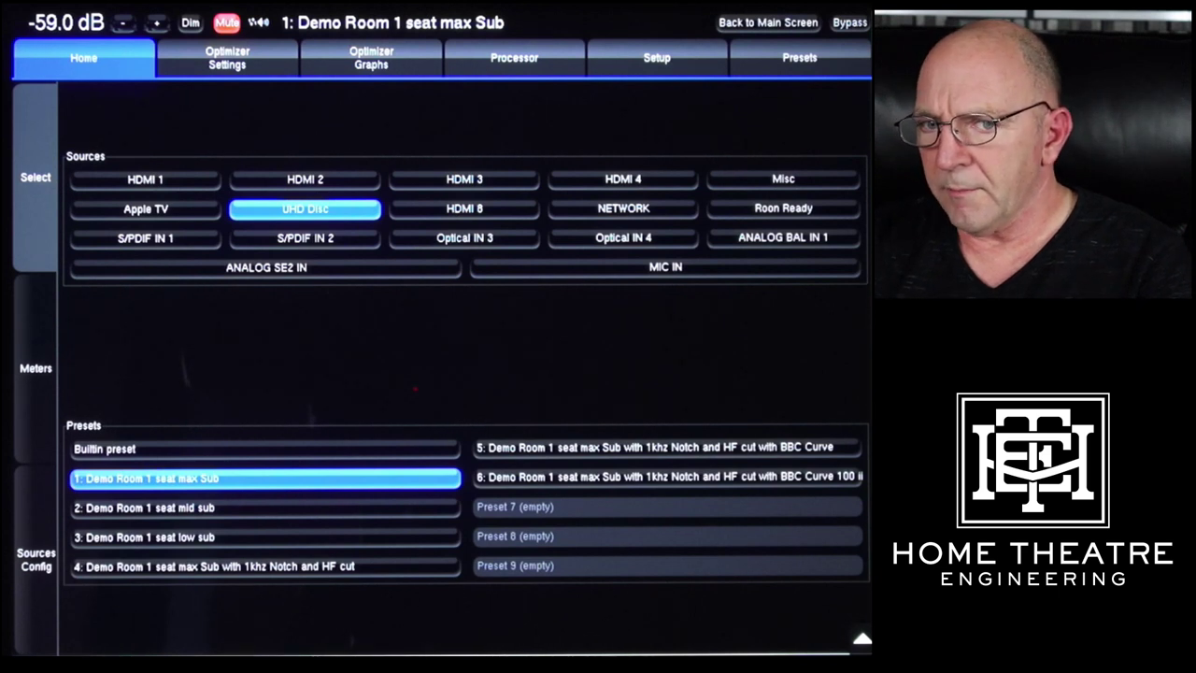
Step: Examine the source and output level meters across the channels and review the UHD Disc source's configuration
click(36, 368)
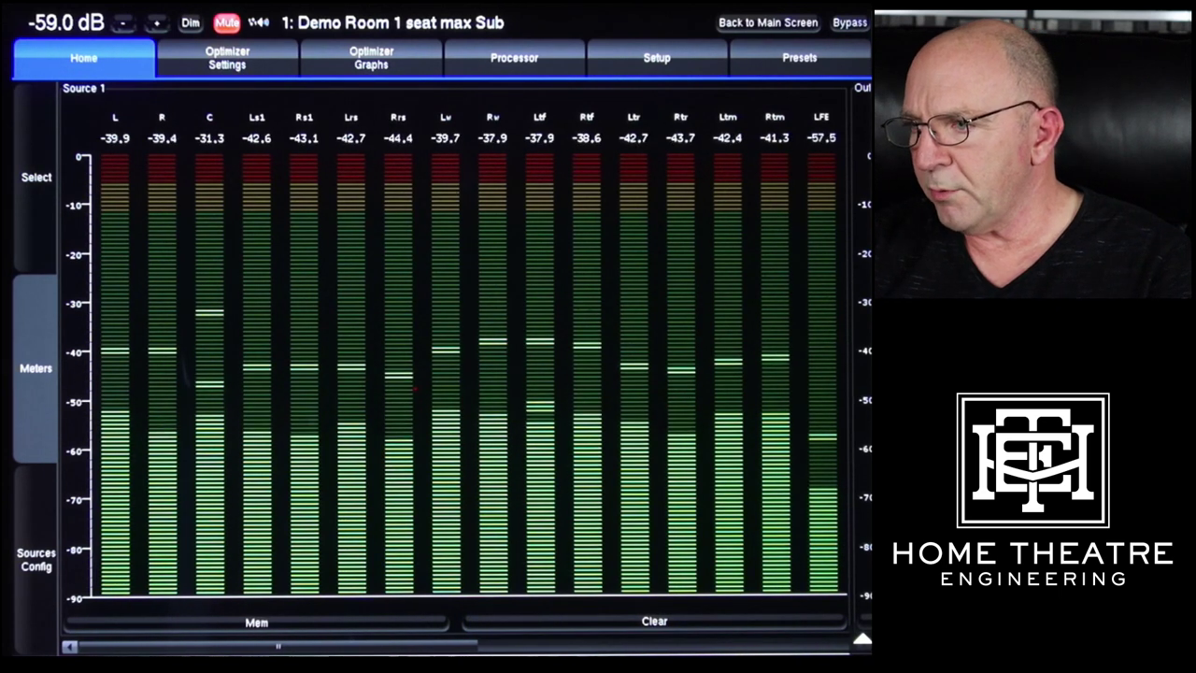
drag(278, 646, 477, 646)
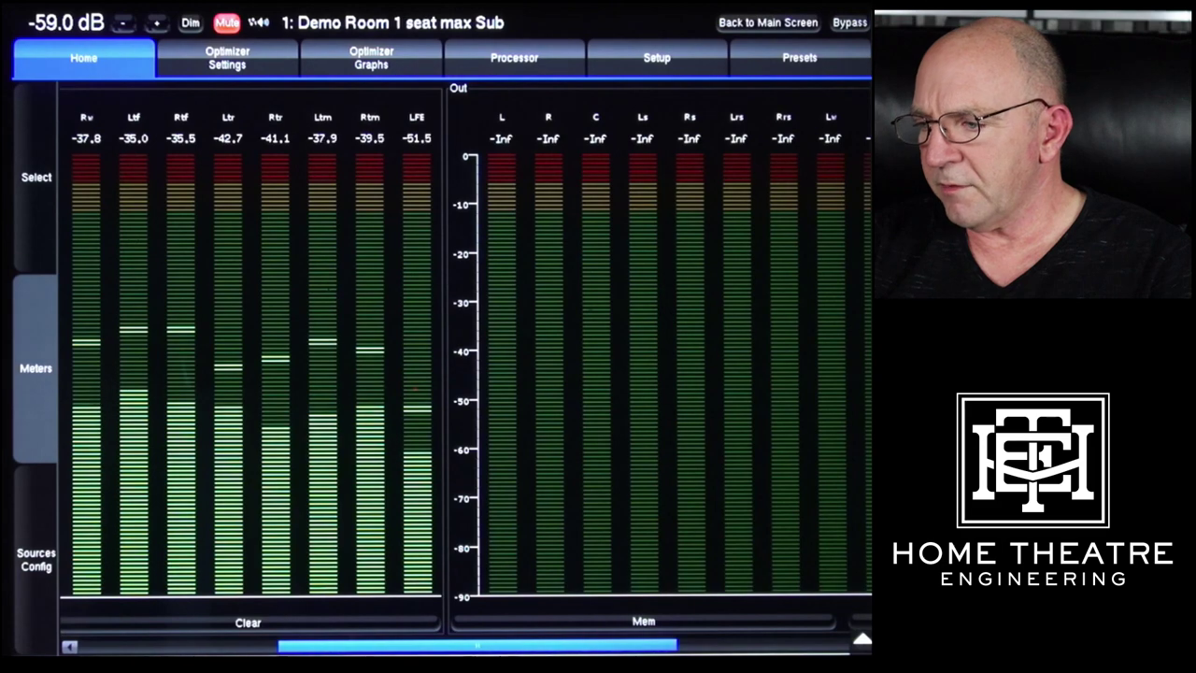
scroll(448, 373, right, 5)
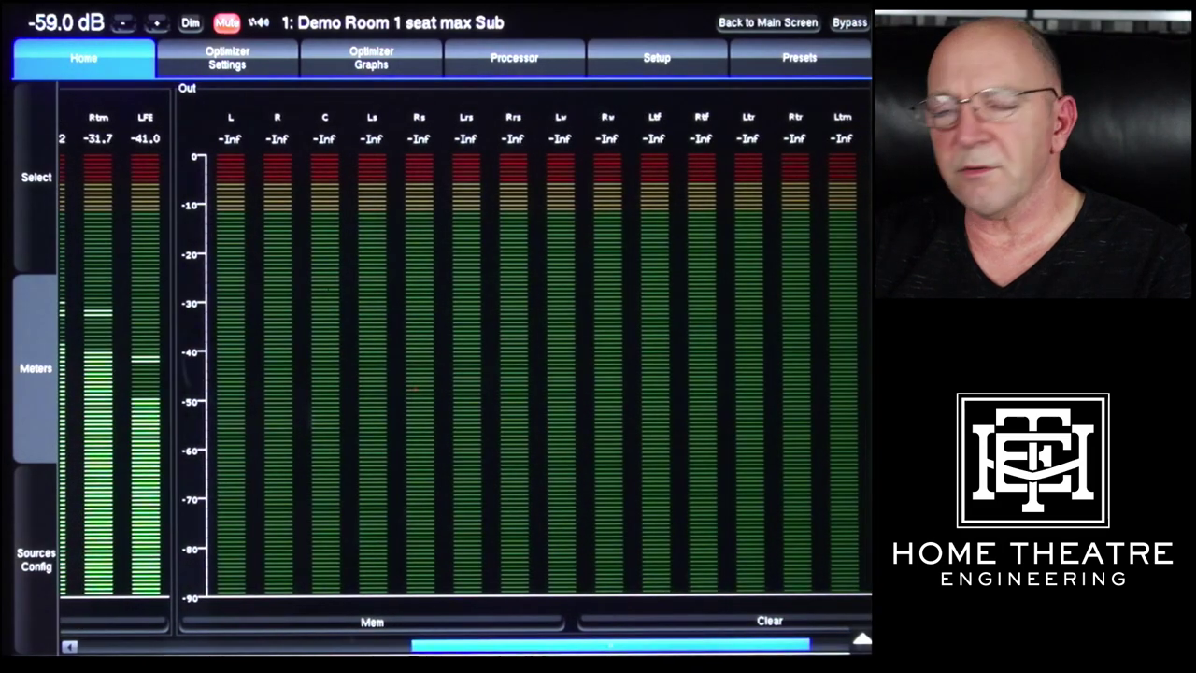
scroll(464, 374, right, 1)
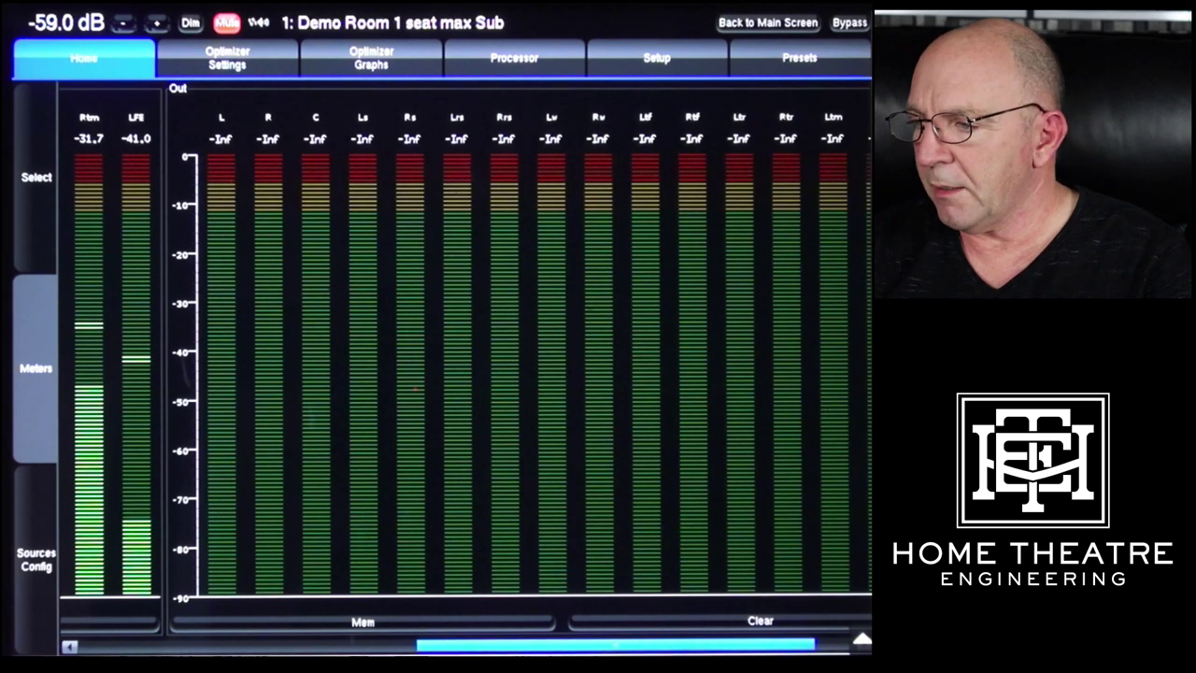
scroll(448, 374, left, 6)
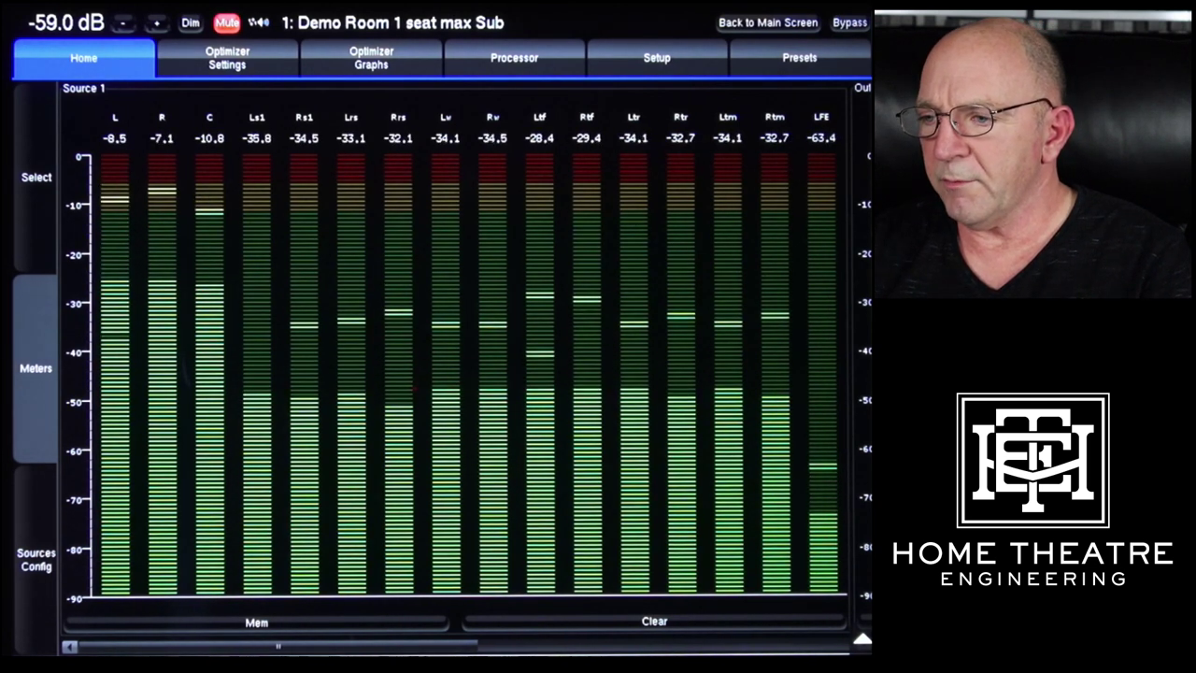
click(35, 559)
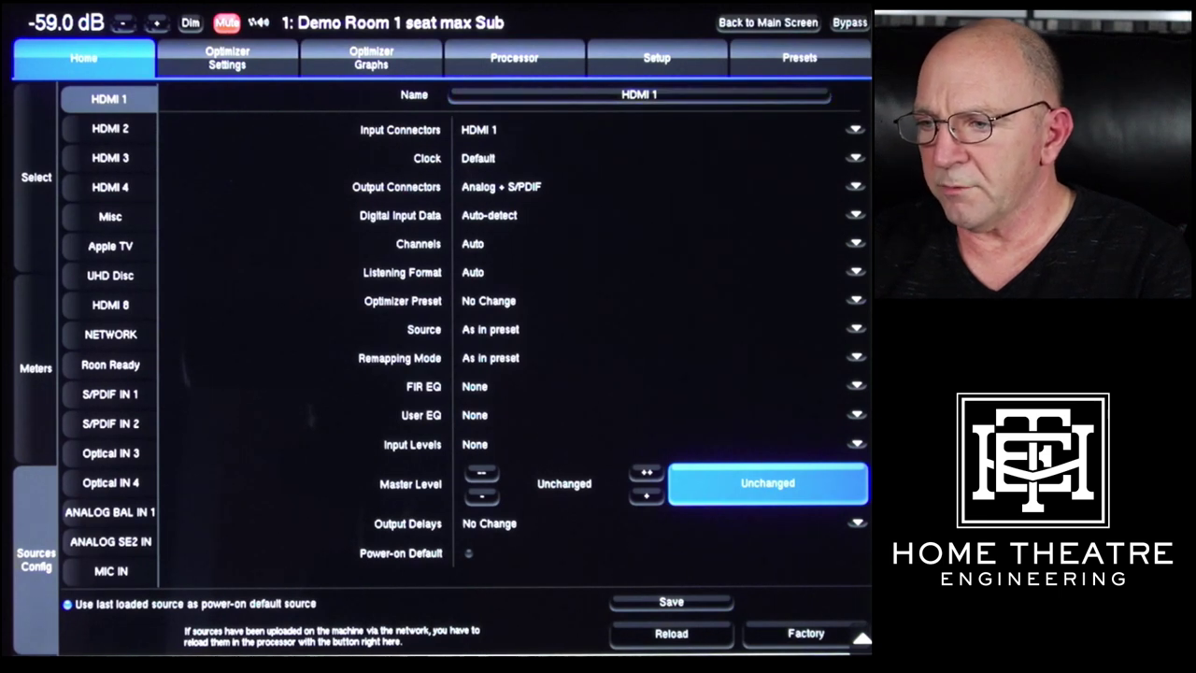
click(109, 275)
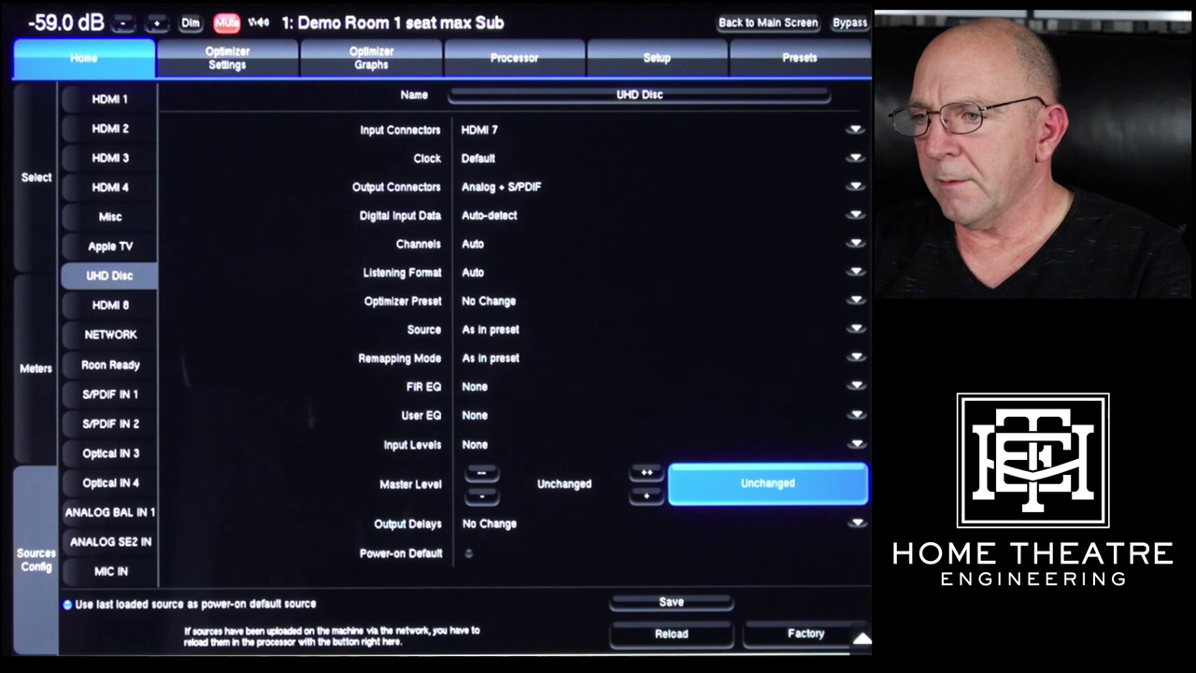
Step: Turn the optimizer off and back on in its runtime settings, and toggle Acoustics Correction off and on again
click(227, 58)
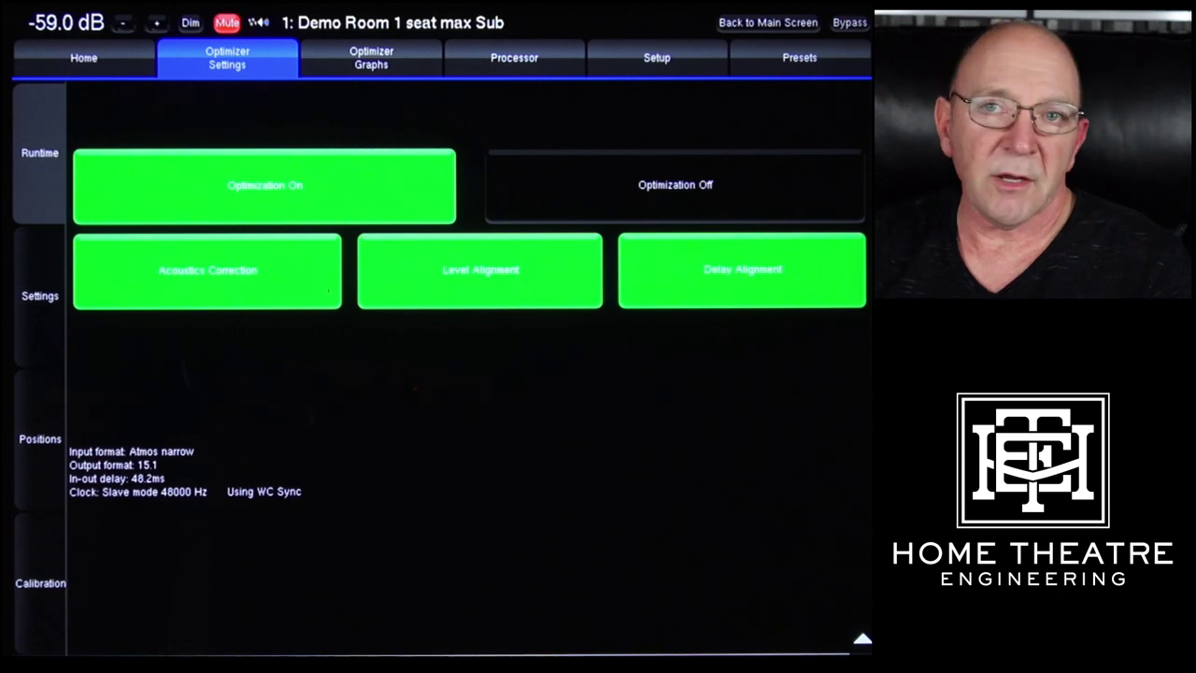
click(674, 185)
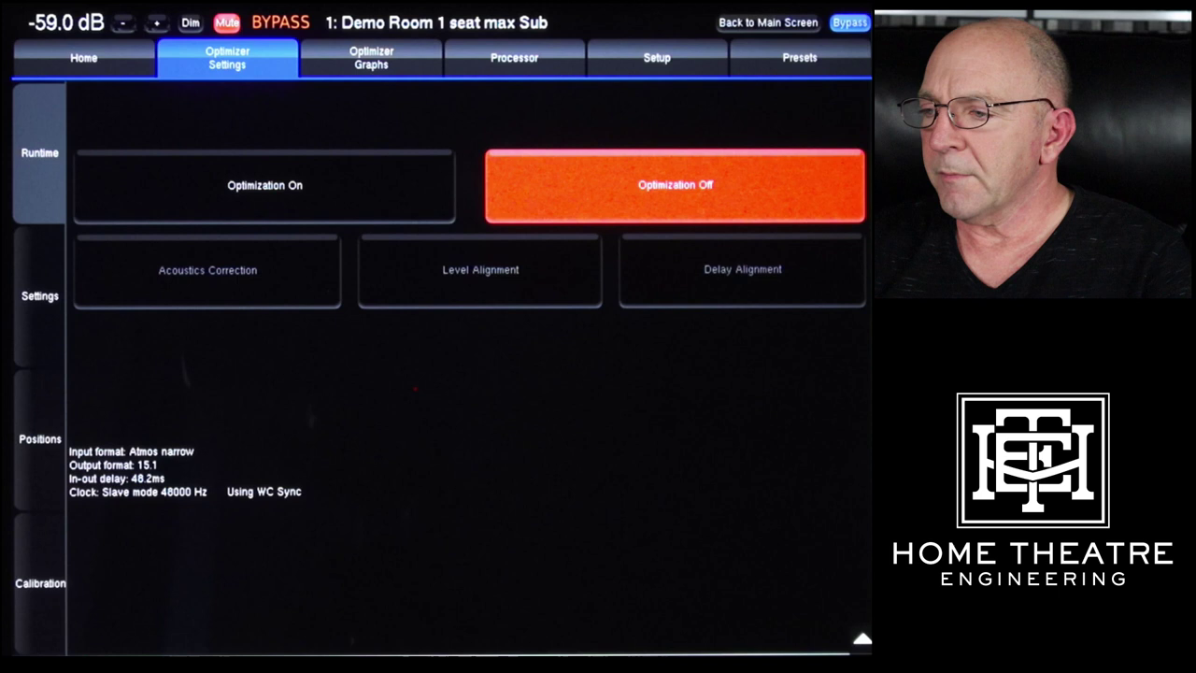
click(264, 185)
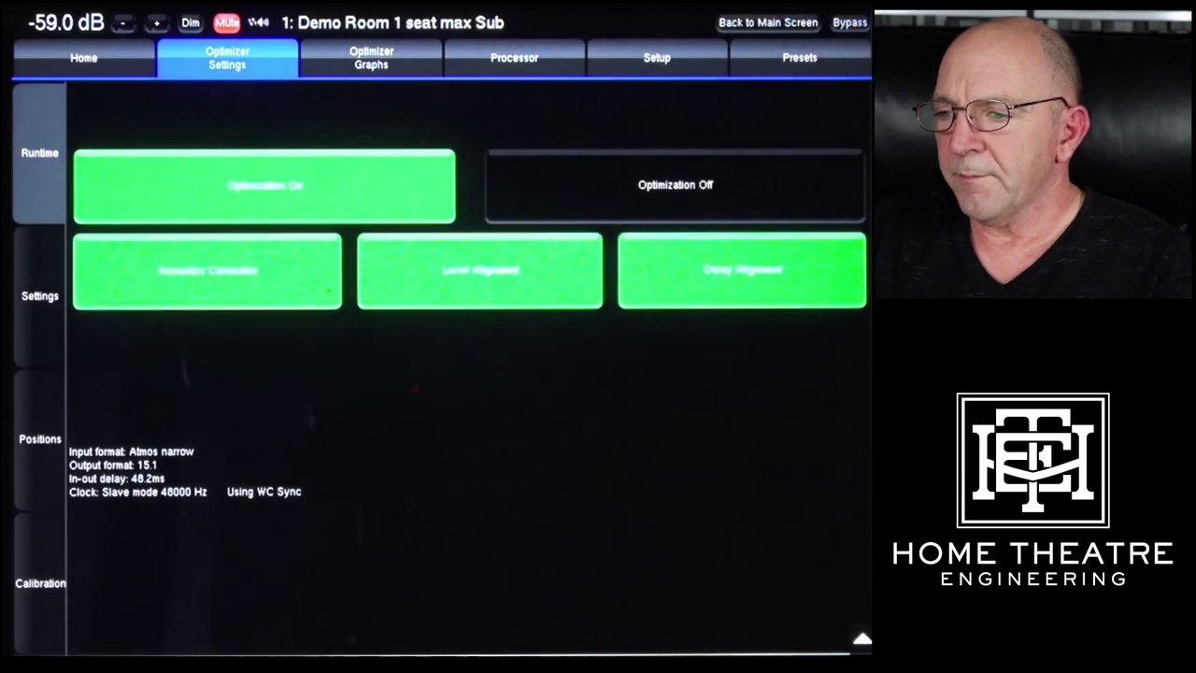
click(208, 270)
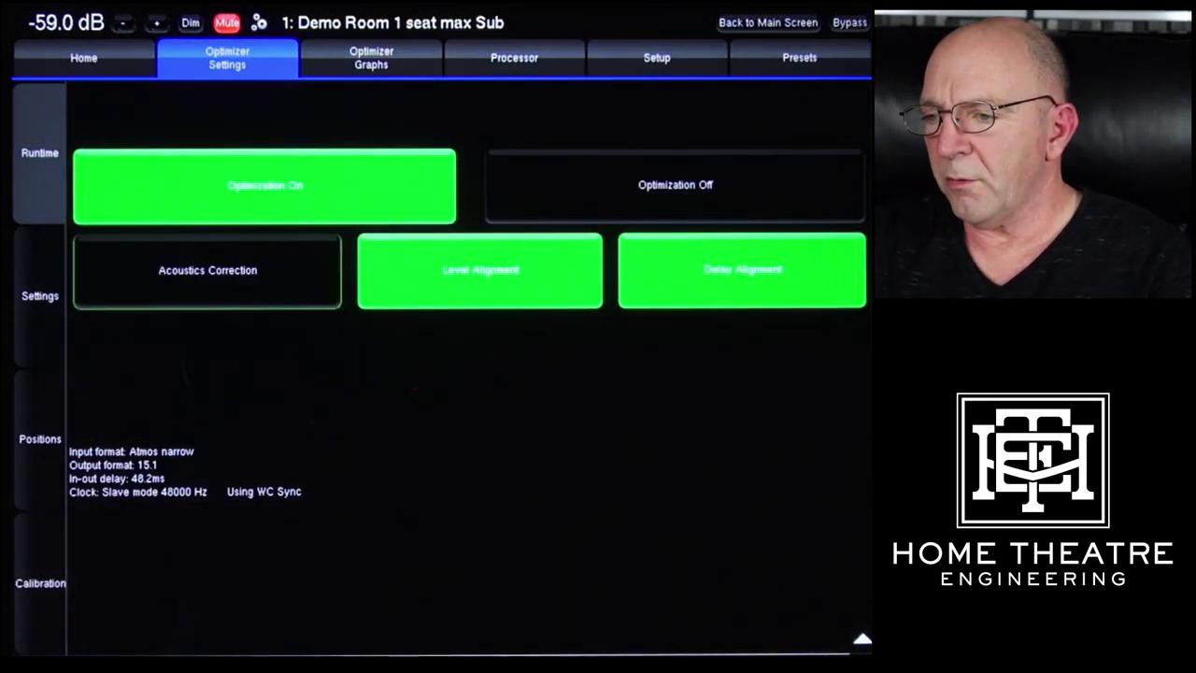
click(208, 270)
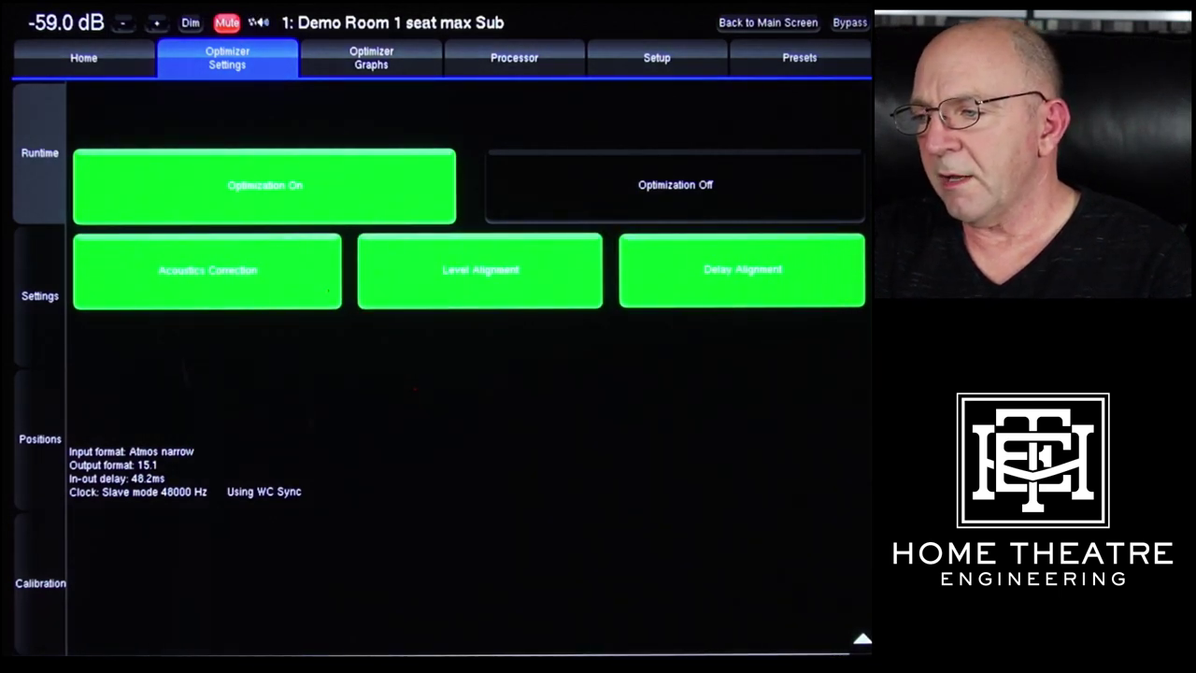
click(742, 269)
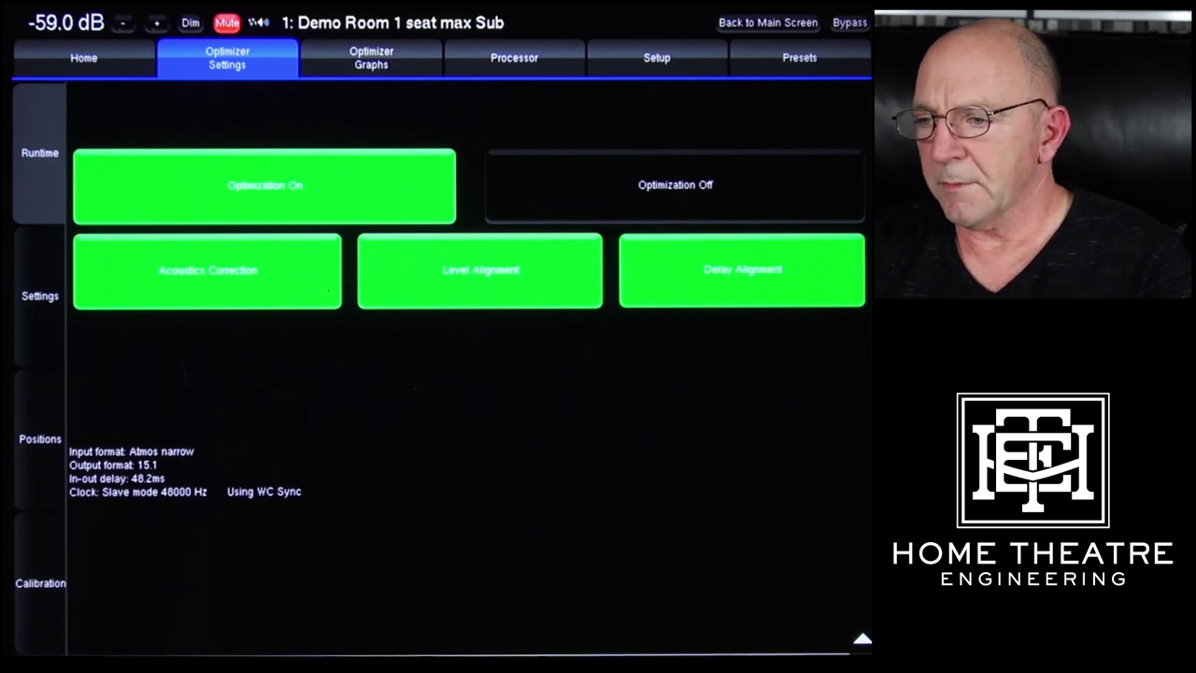
Step: Review the optimizer's main acoustics correction settings and its advanced settings, from display smoothing down to the advanced FIR section
click(39, 295)
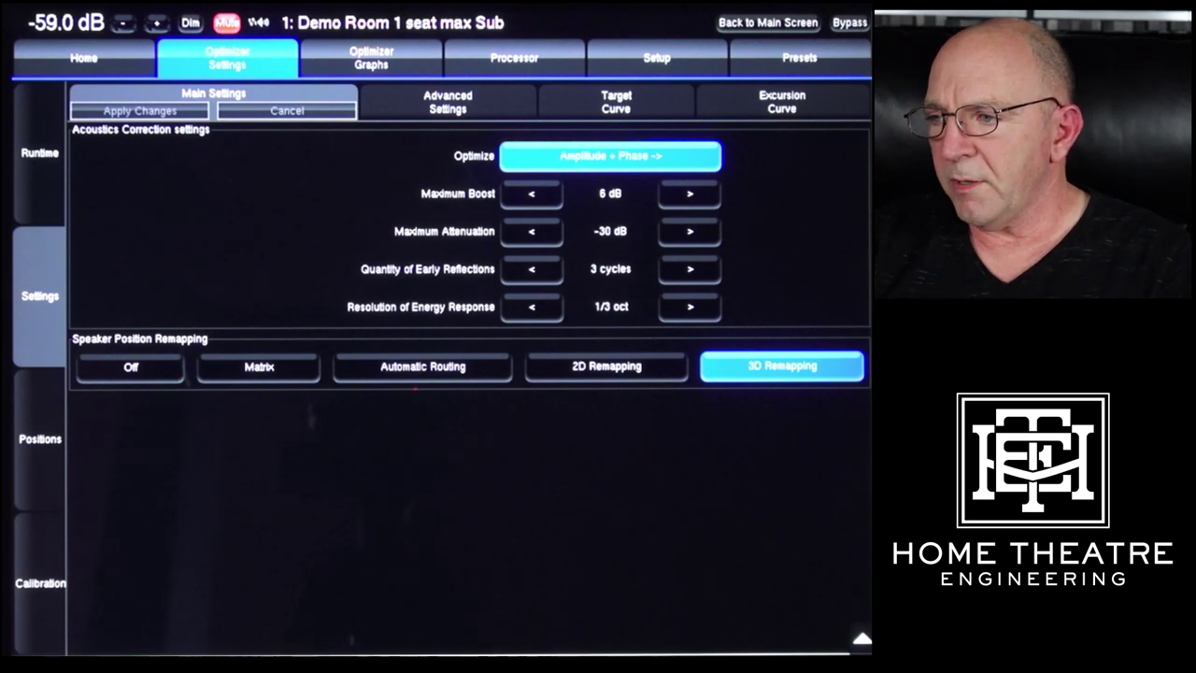
click(448, 102)
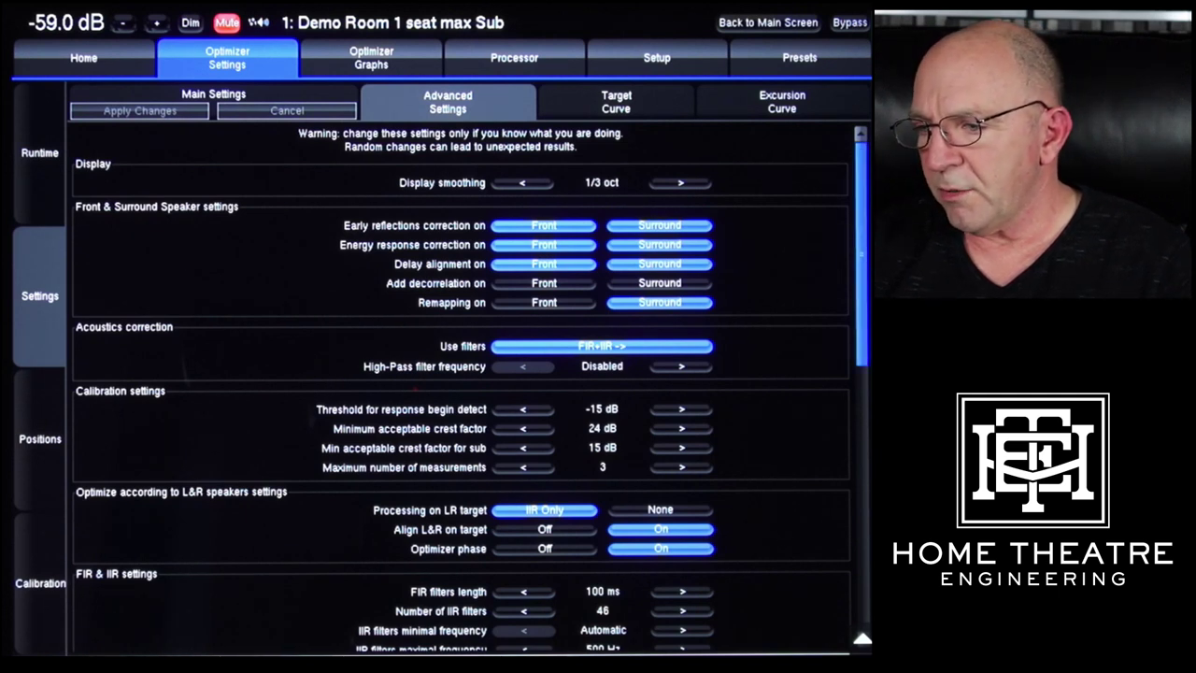
scroll(471, 390, down, 5)
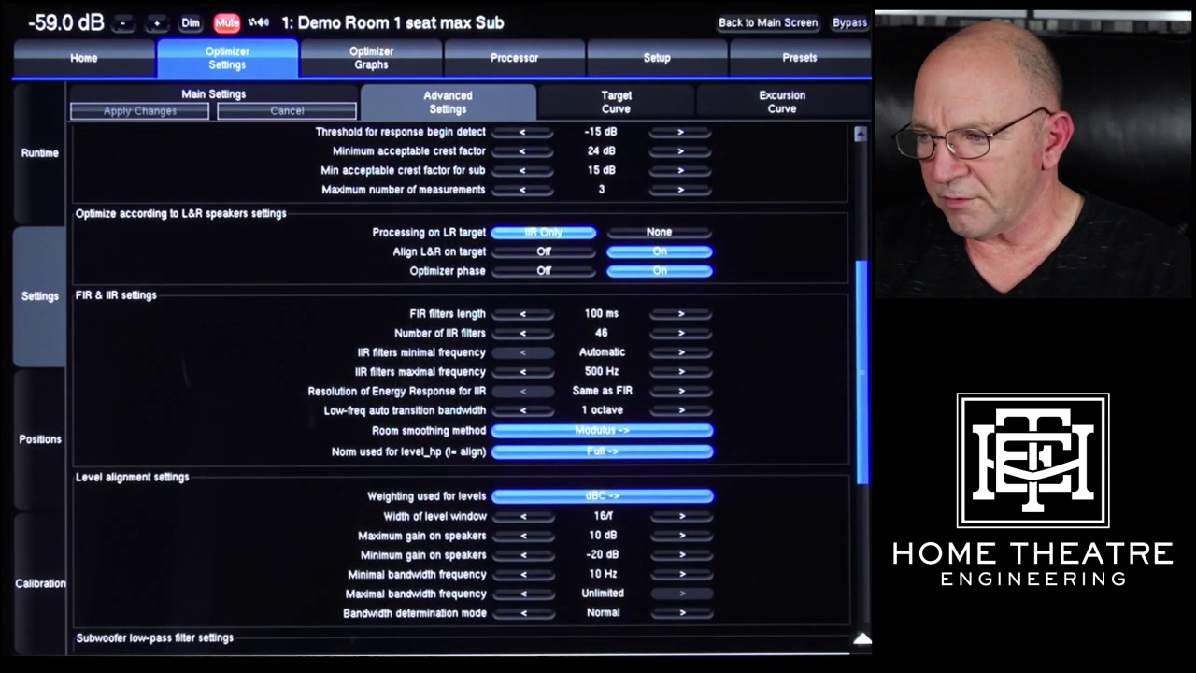
scroll(609, 570, down, 3)
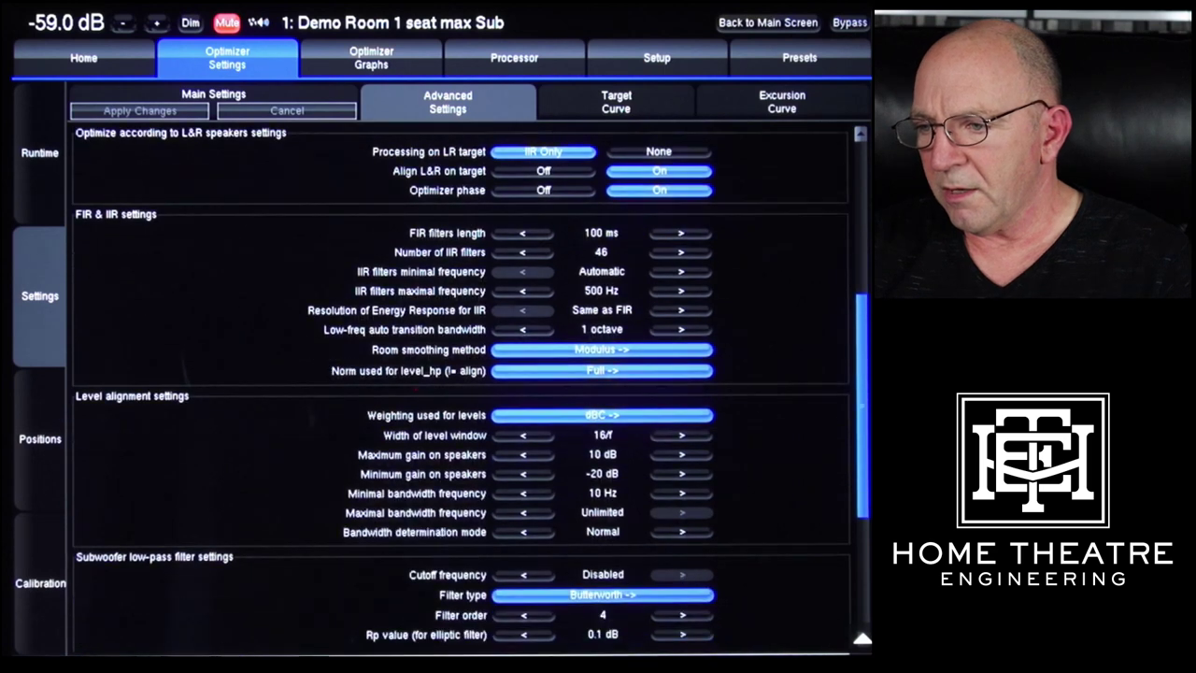
scroll(609, 570, down, 5)
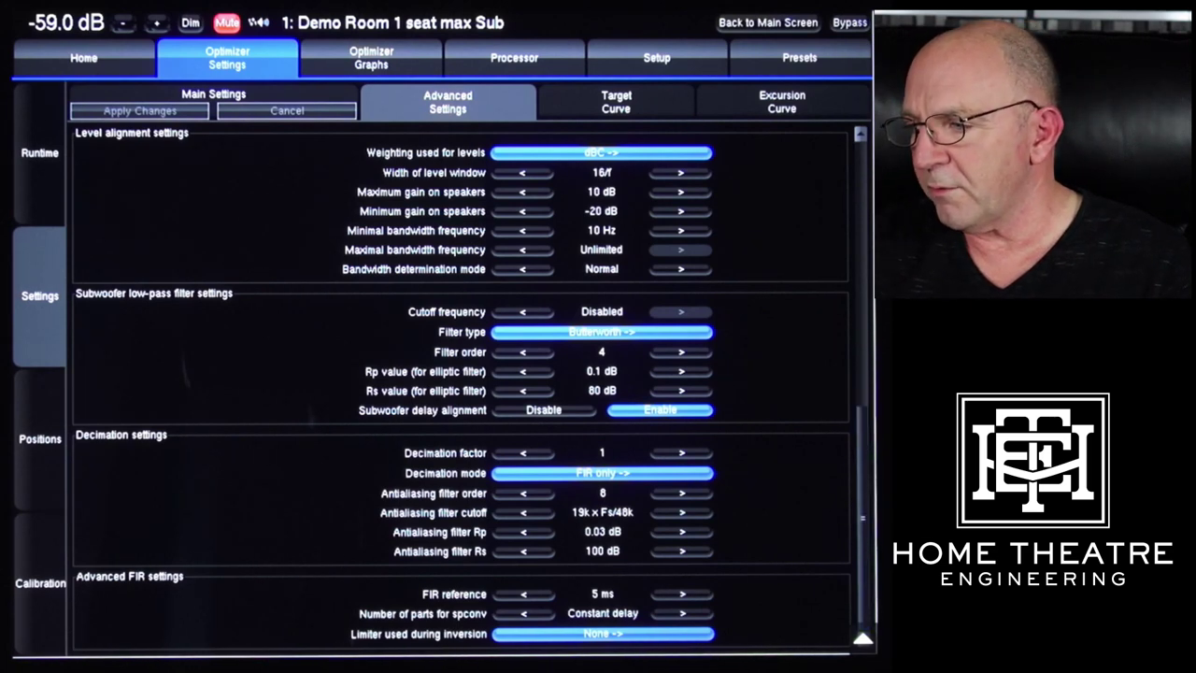
scroll(458, 383, up, 3)
scroll(458, 387, up, 4)
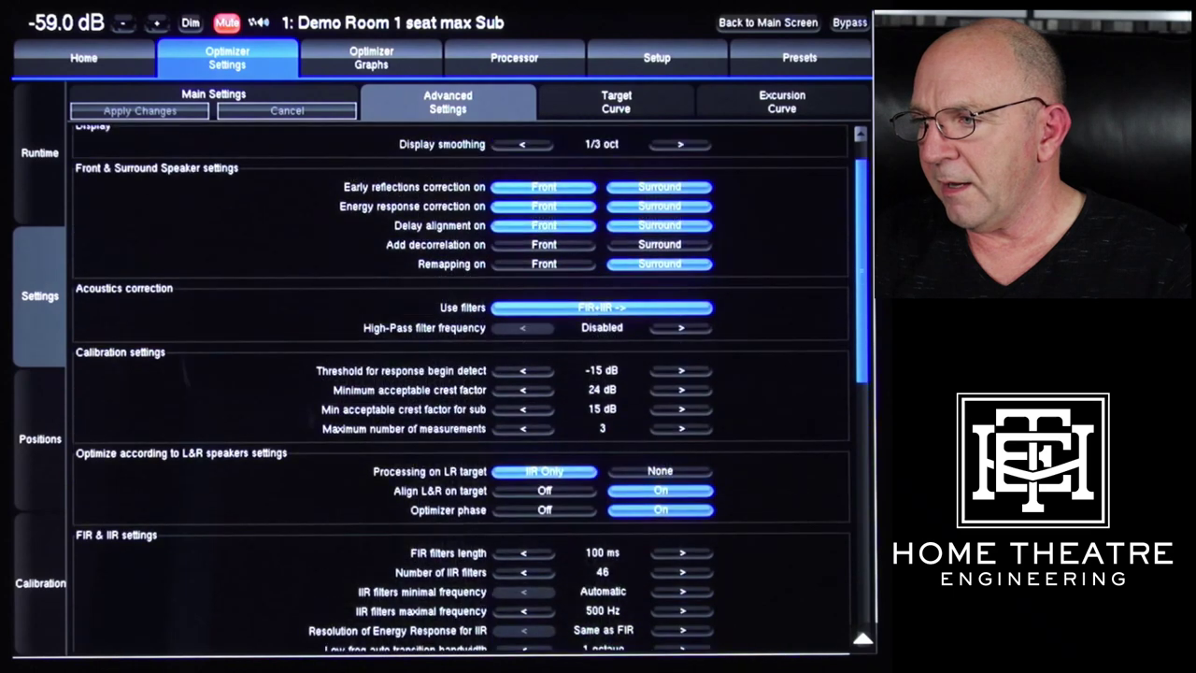
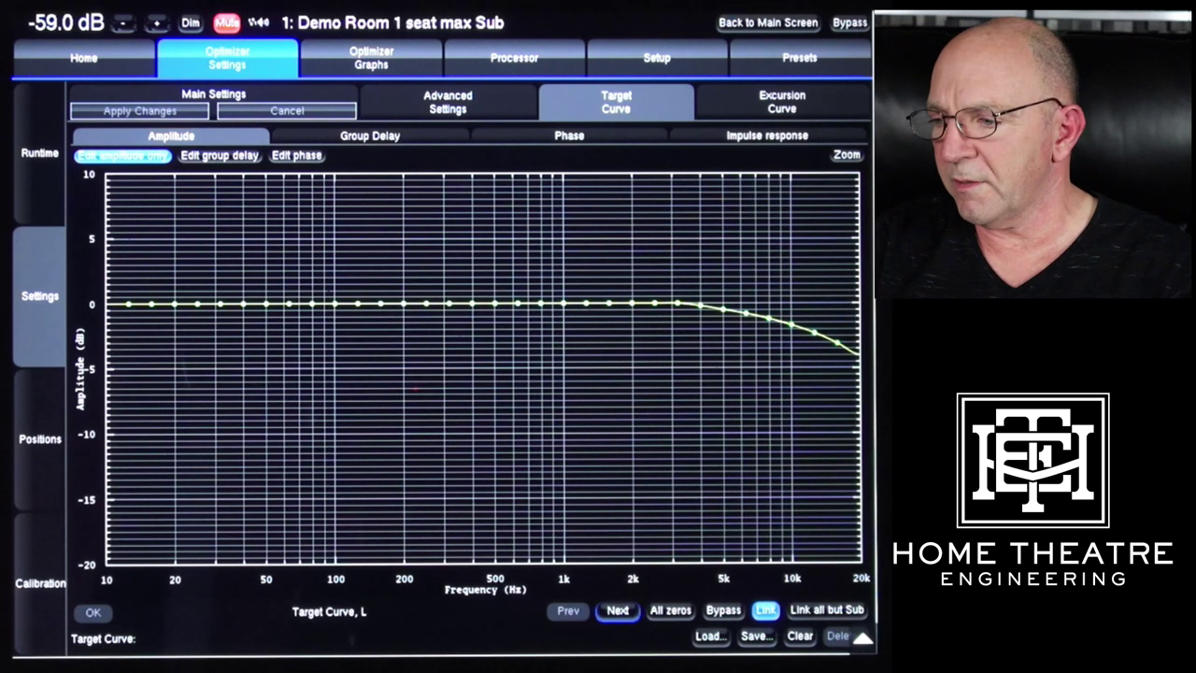
Step: Examine the Center speaker's target curve, including group delay, phase and impulse response, and view the excursion curve
click(617, 610)
click(618, 610)
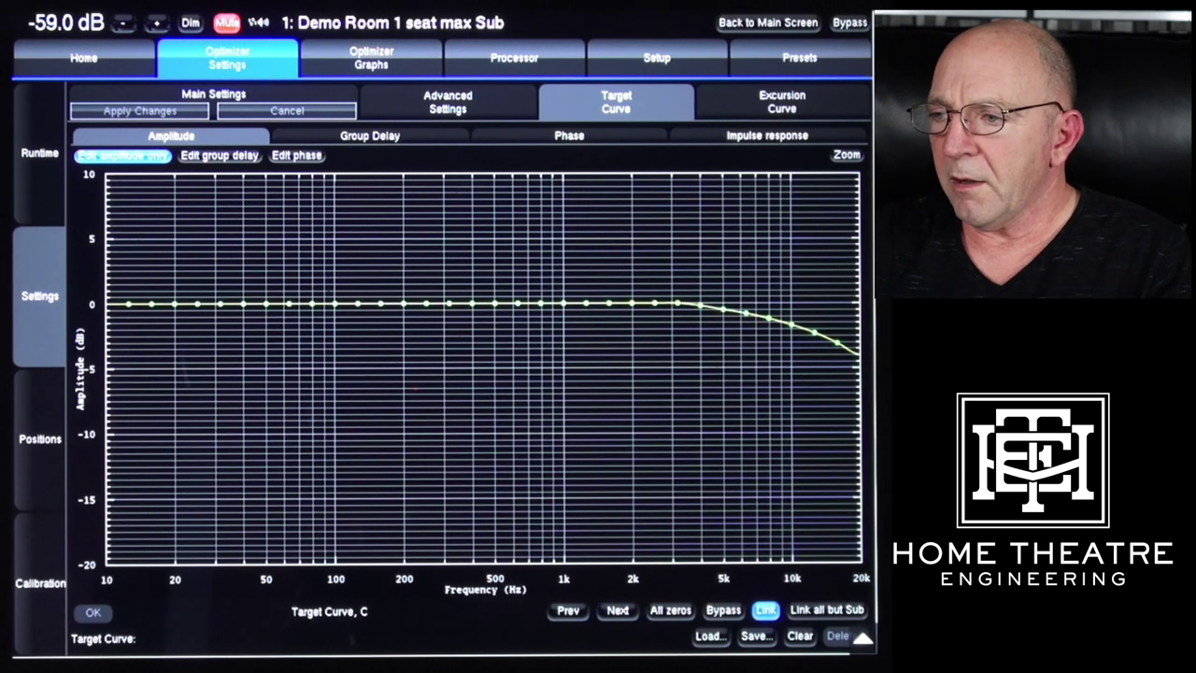
click(370, 135)
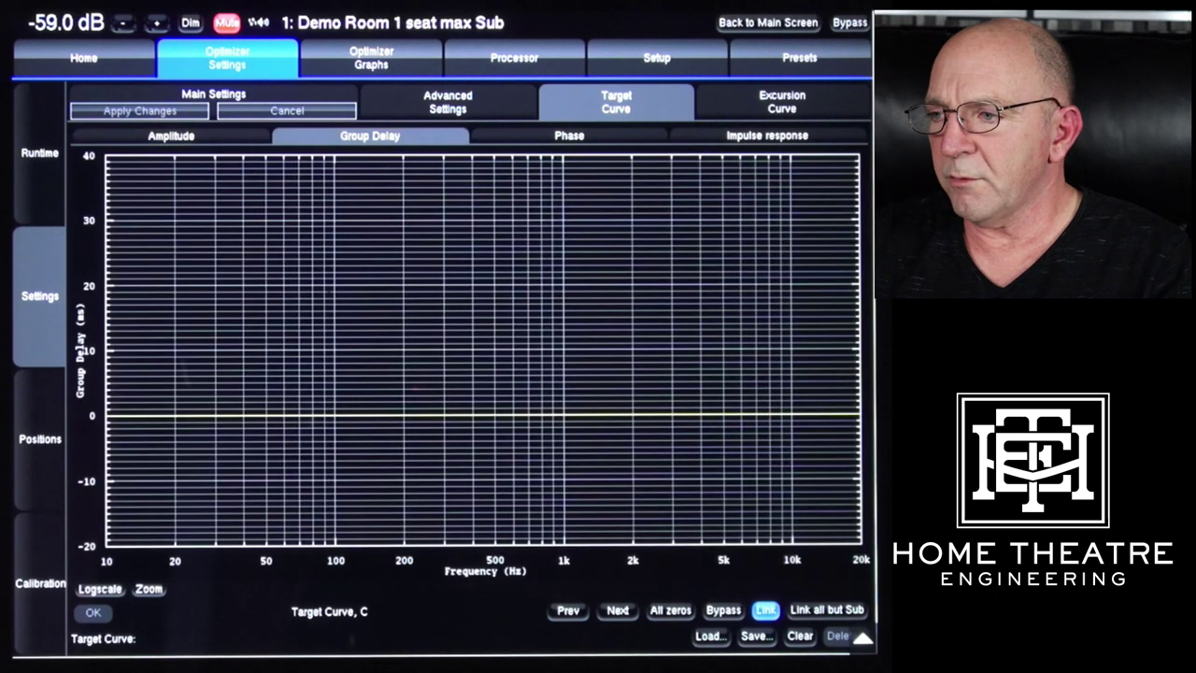
click(569, 136)
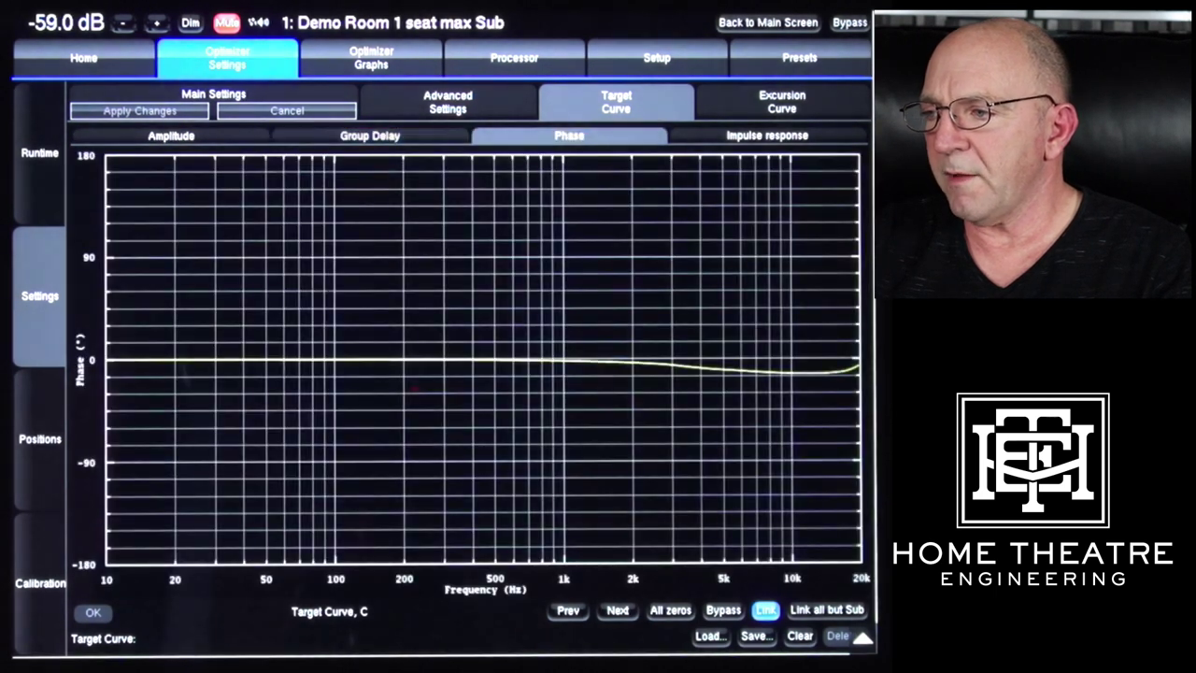
click(767, 135)
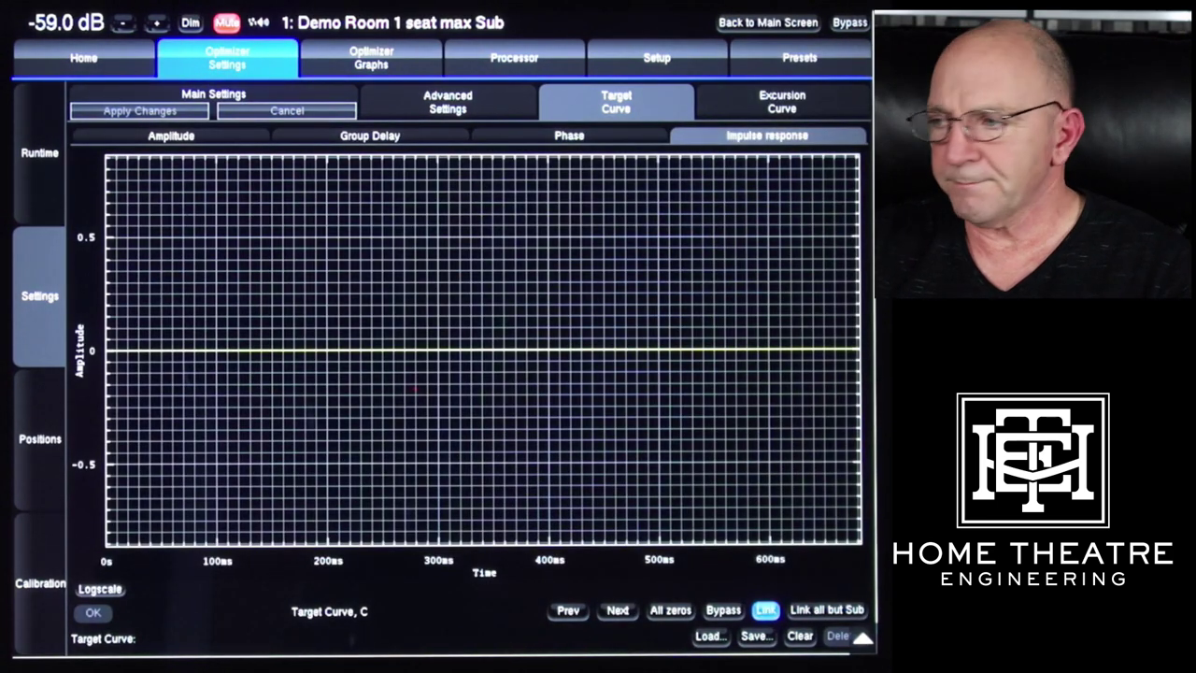
click(781, 102)
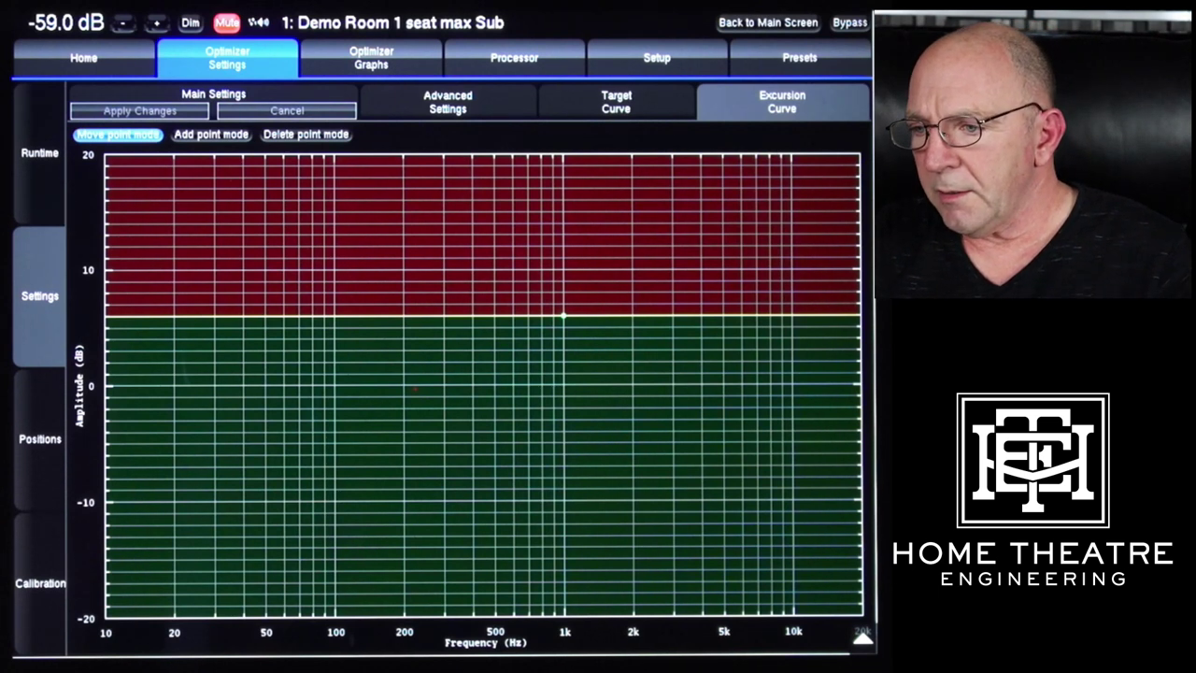
Step: Review the speaker positions in the top, elevation and summary views, and view the optimizer's calibration measurement page
click(39, 438)
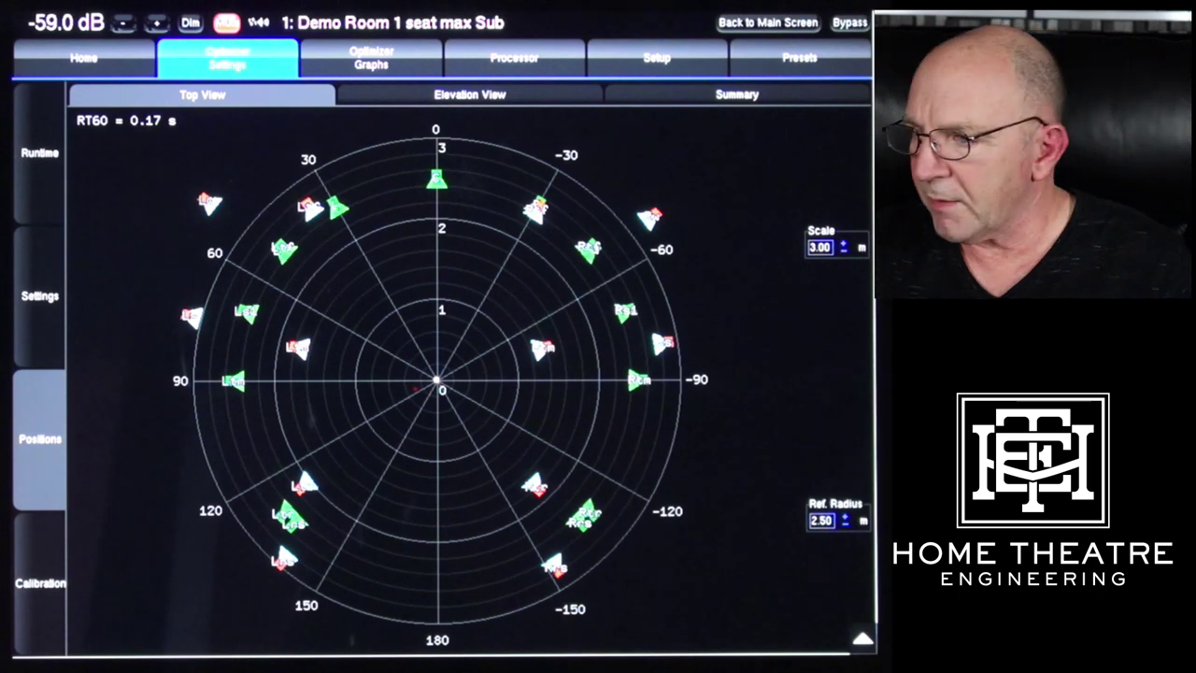
click(469, 94)
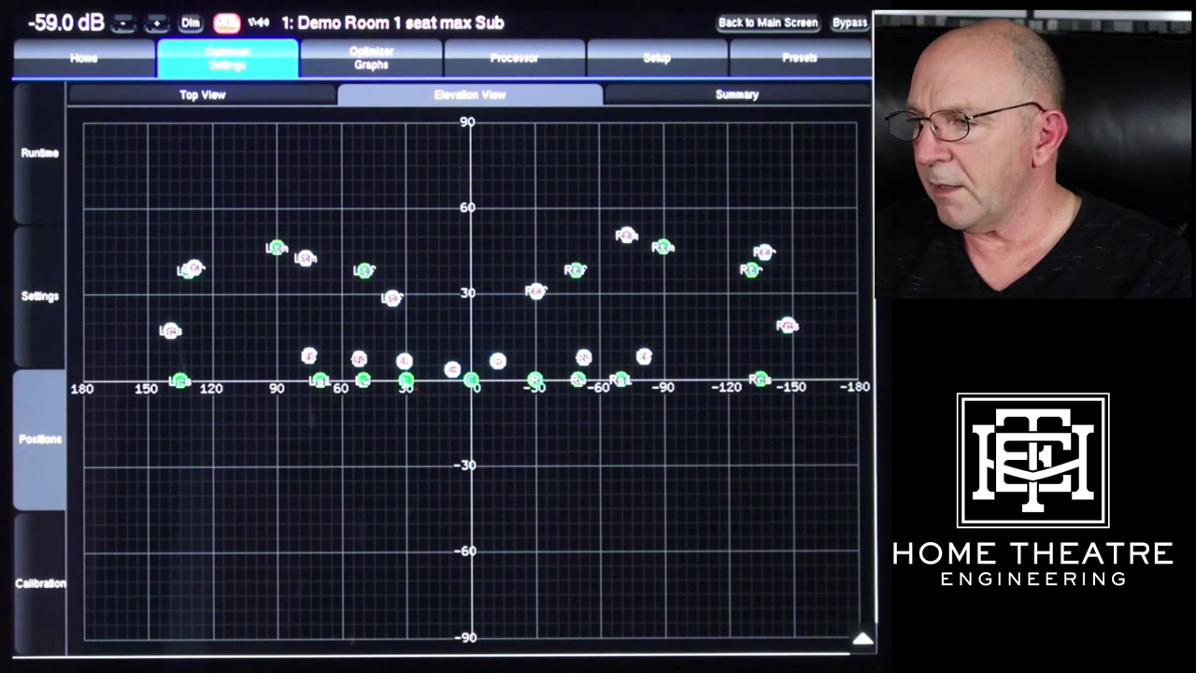
click(736, 94)
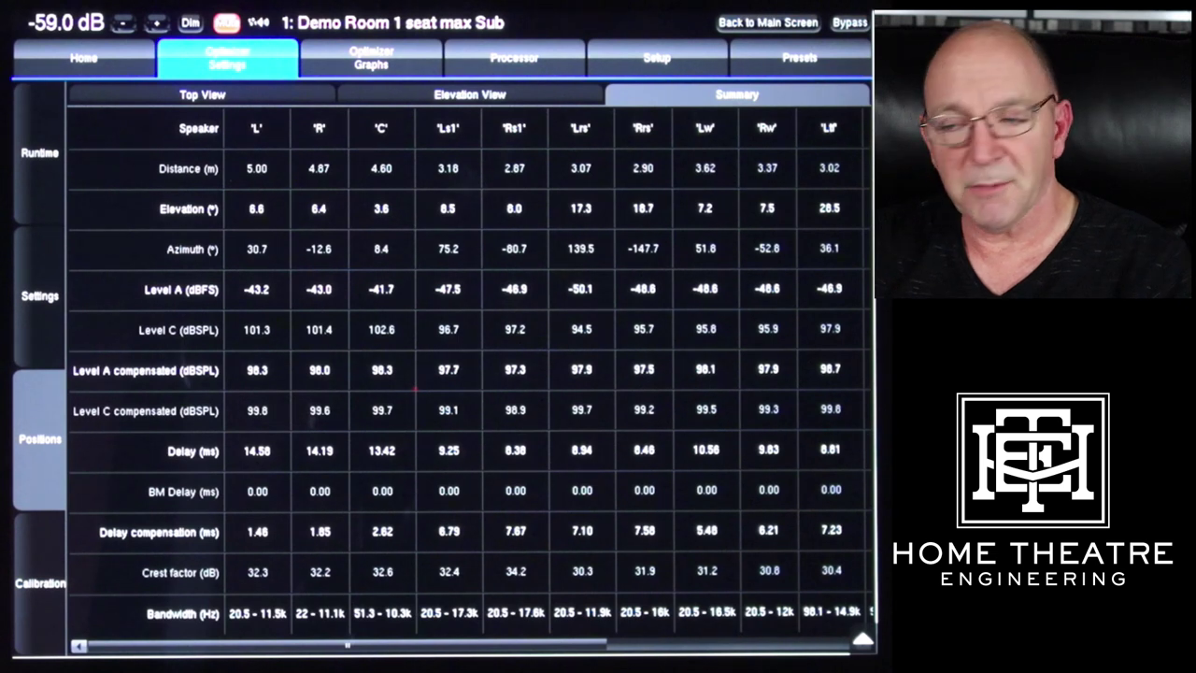
click(39, 582)
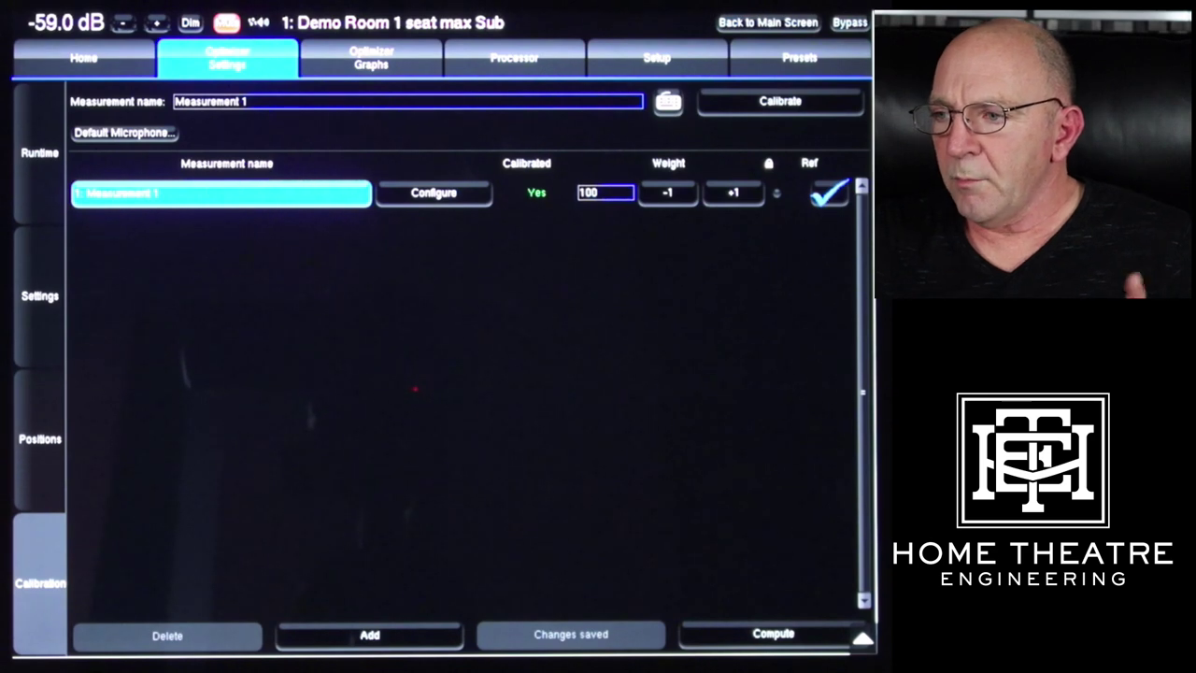
Step: View the optimizer's amplitude graphs and add the R, C, Ls, Rs, Lrs, Rrs and Lw curves to the L curve
click(371, 58)
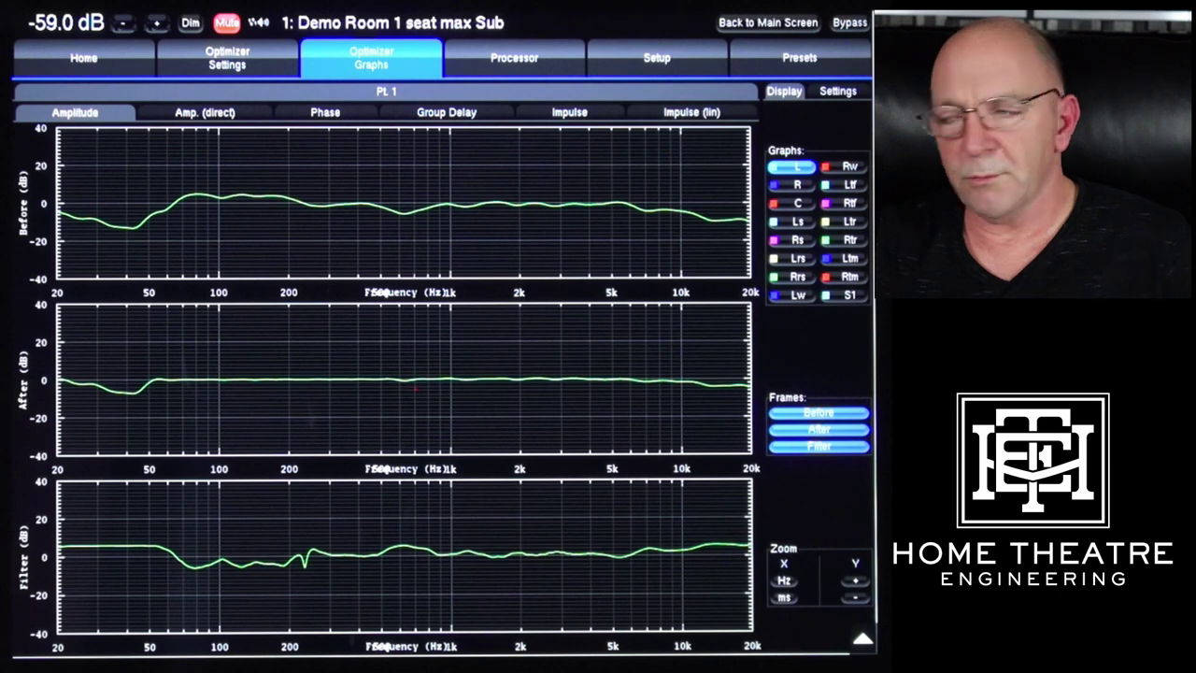
click(792, 185)
click(792, 203)
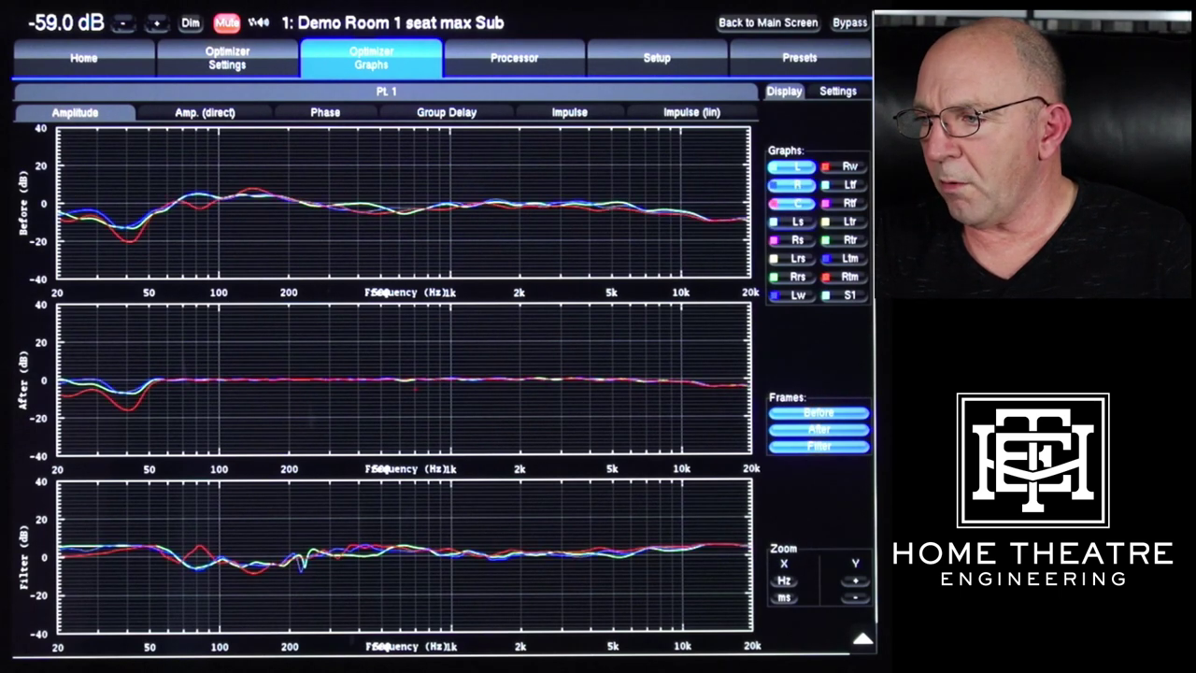
click(792, 221)
click(792, 240)
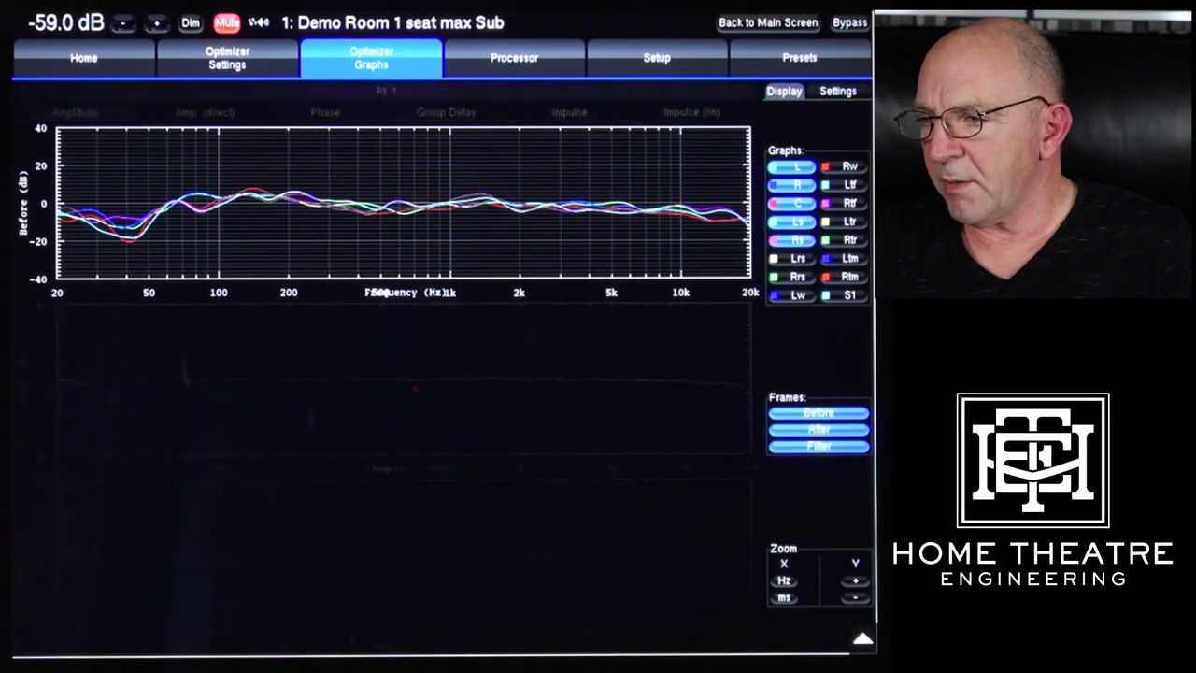
click(791, 258)
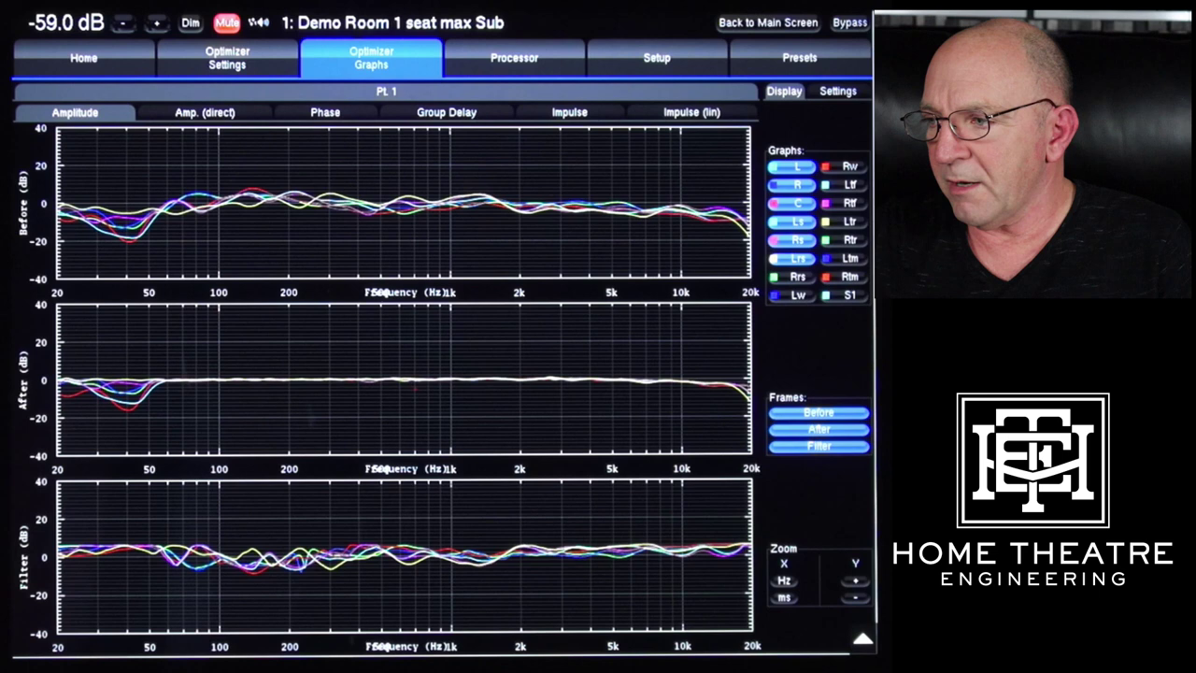
click(792, 276)
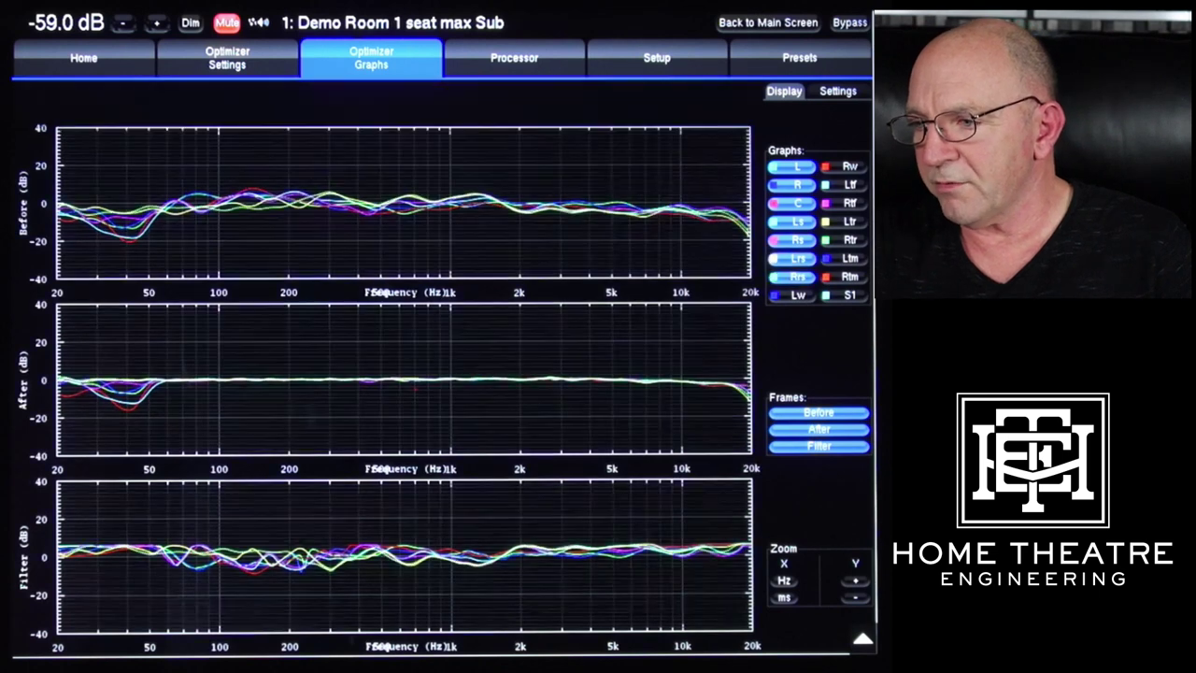
click(792, 295)
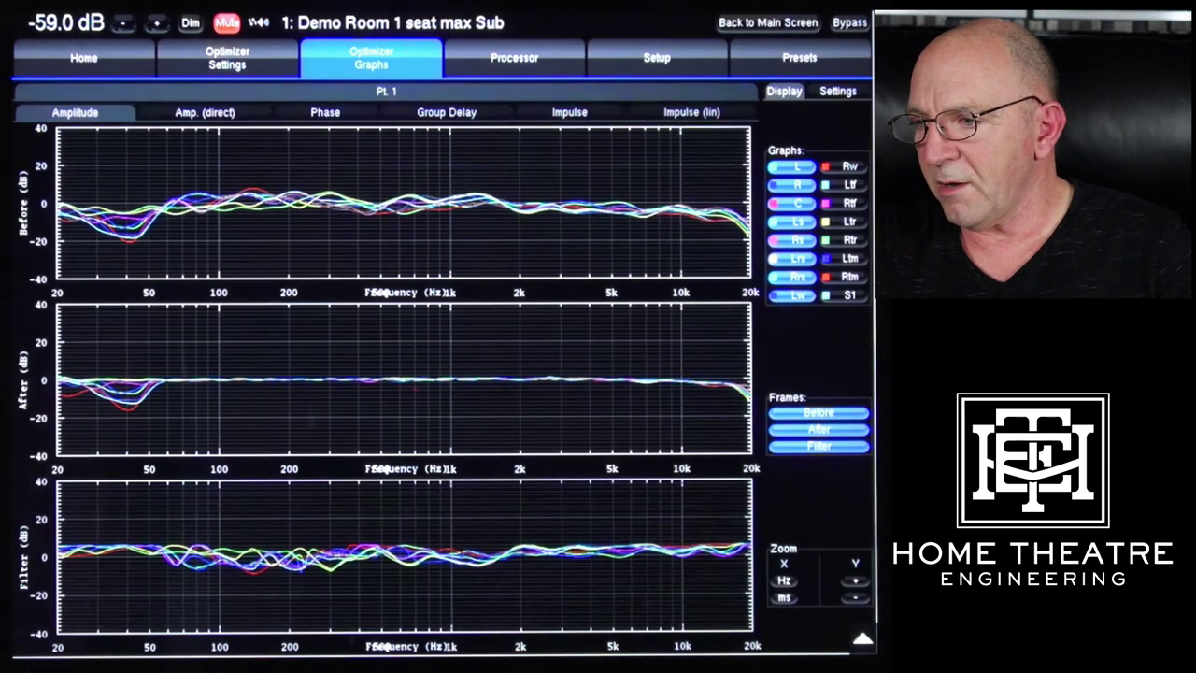
Step: Add the Rw, Ltf, Rtf, Ltr, Rtr, Ltm, Rtm and S1 curves to the amplitude graphs
click(844, 166)
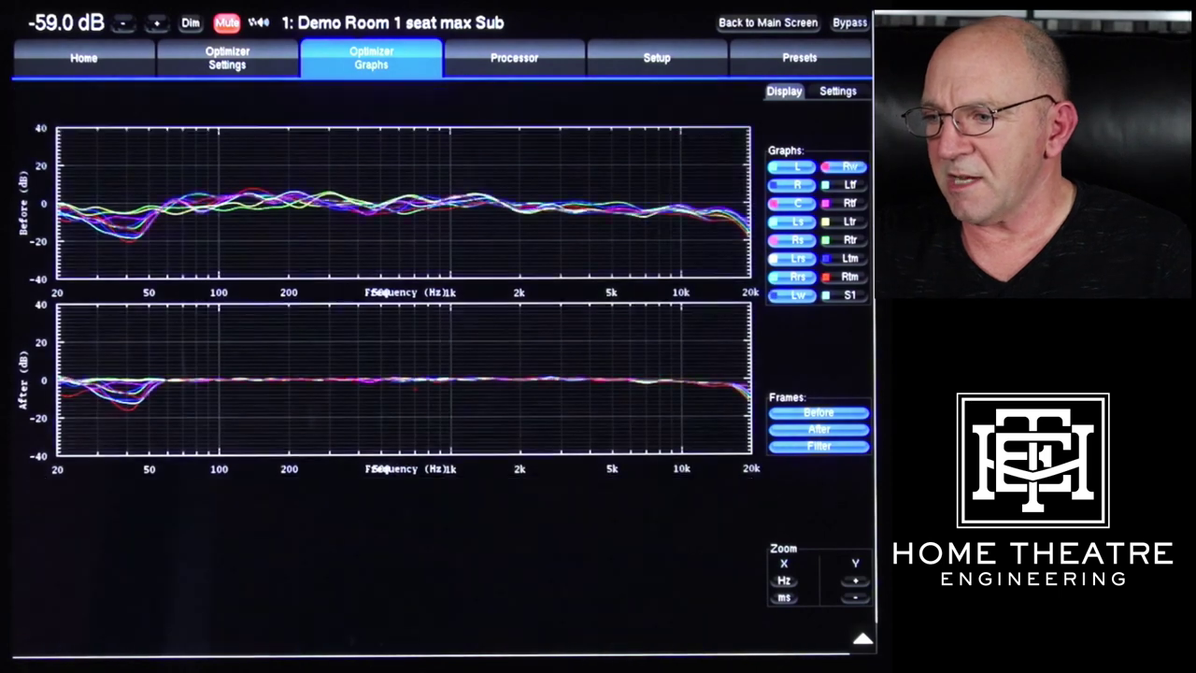
click(844, 185)
click(844, 202)
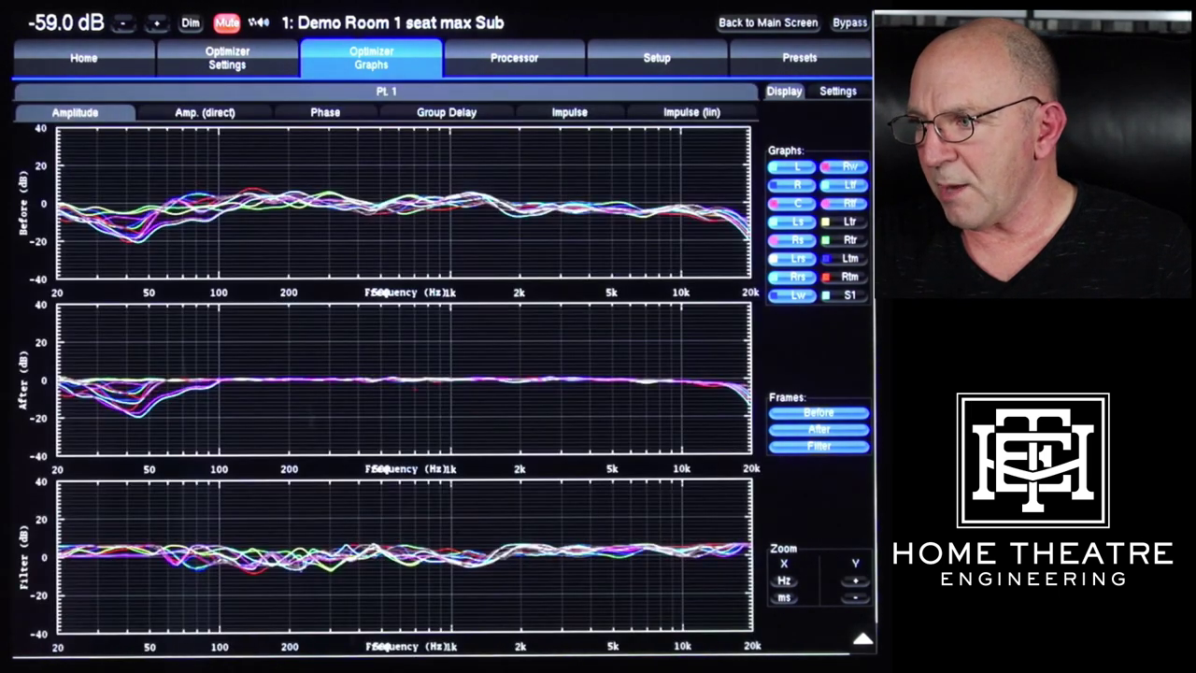
click(844, 222)
click(844, 240)
click(844, 258)
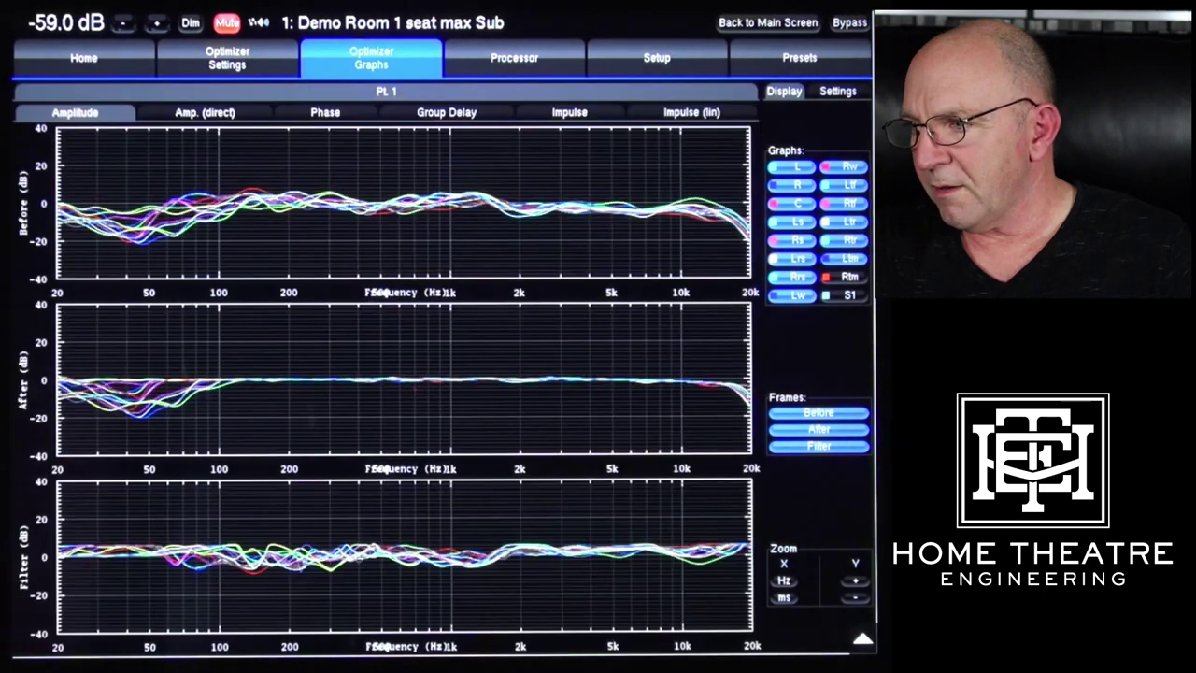
click(844, 277)
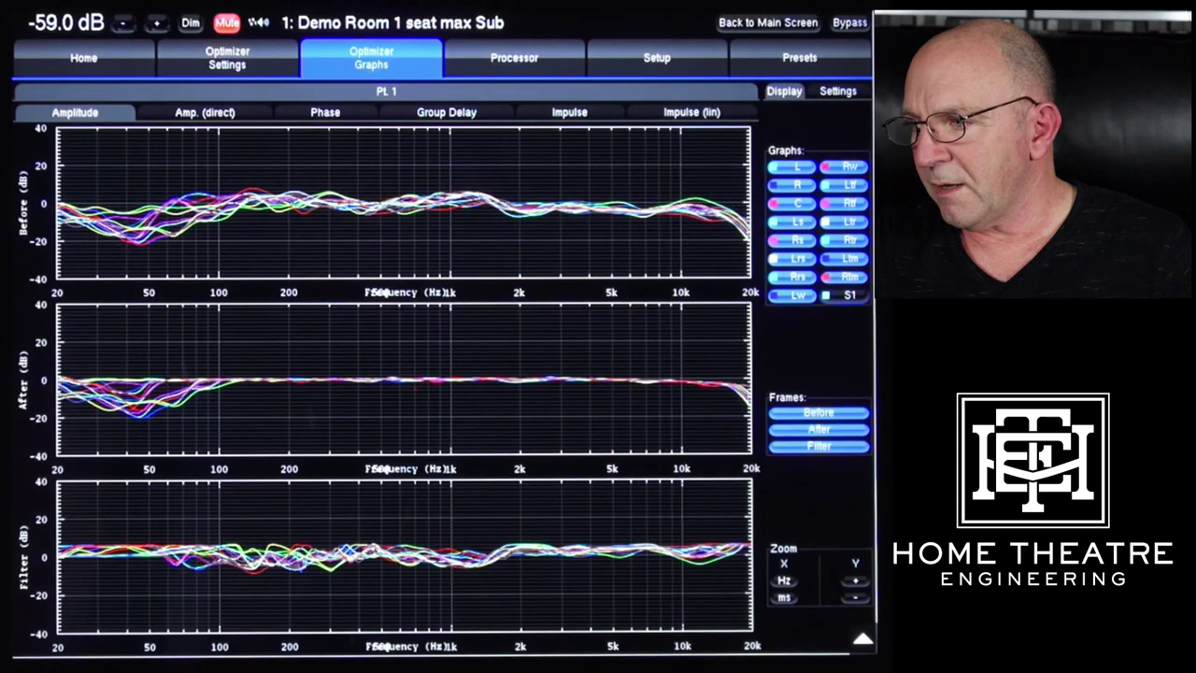
click(844, 295)
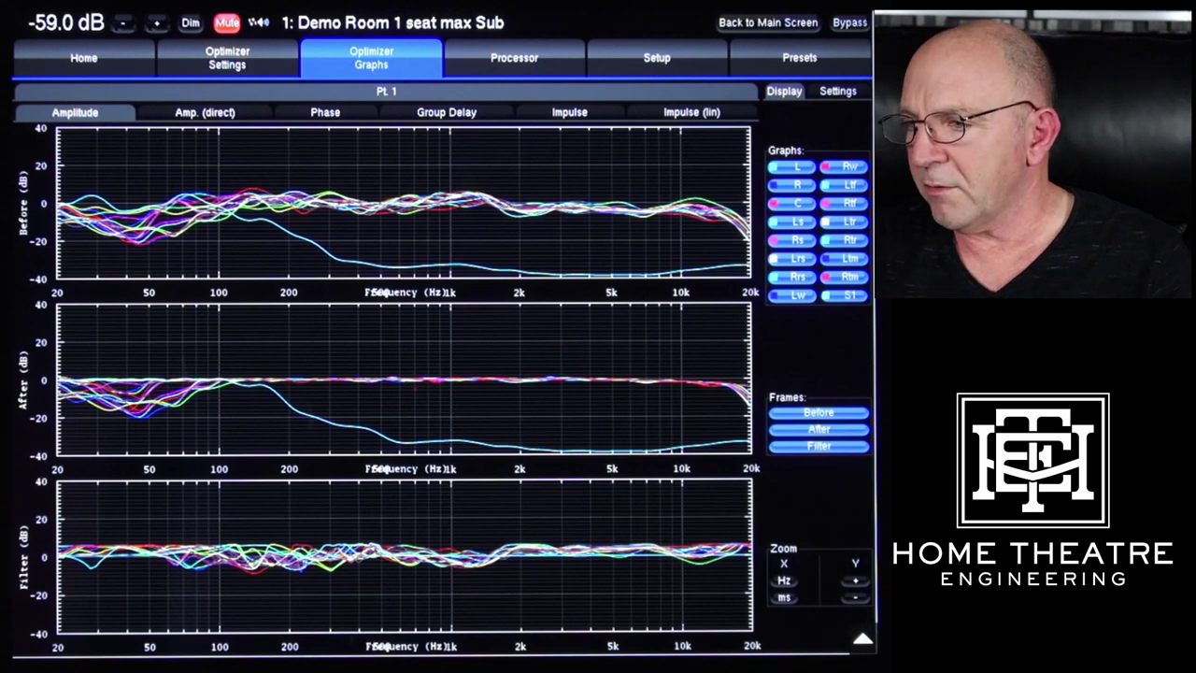
Step: Toggle the Before frame off and on, and view the direct amplitude and phase graphs for all channels
click(818, 412)
click(818, 412)
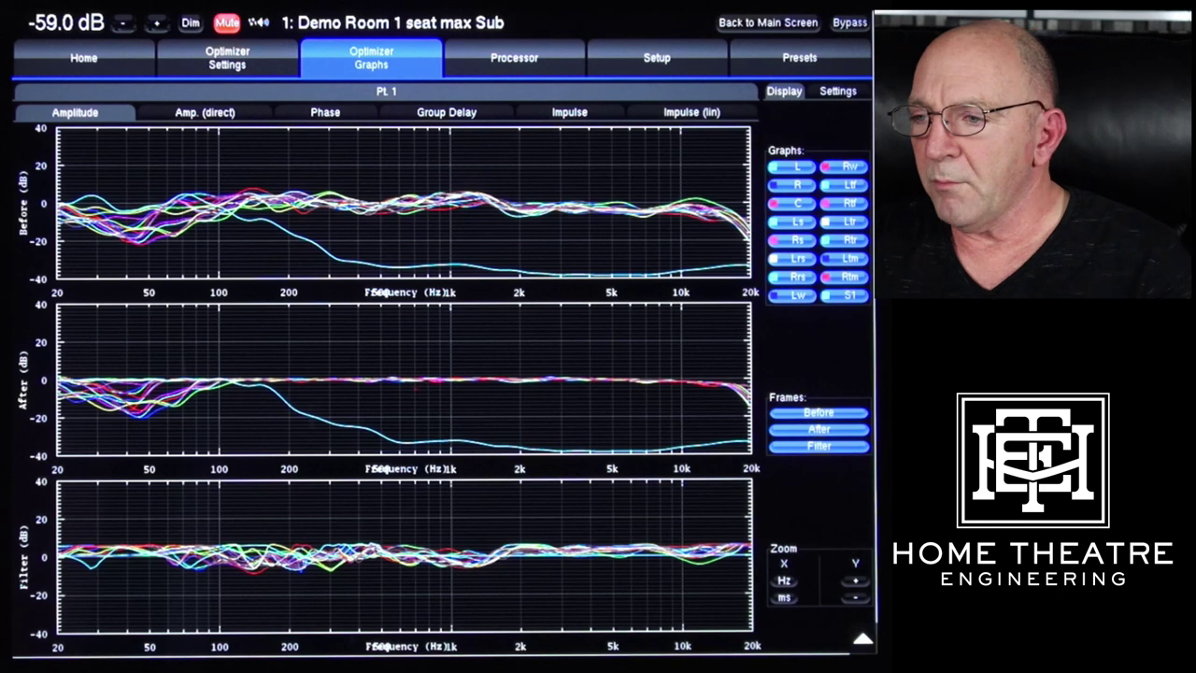
click(205, 112)
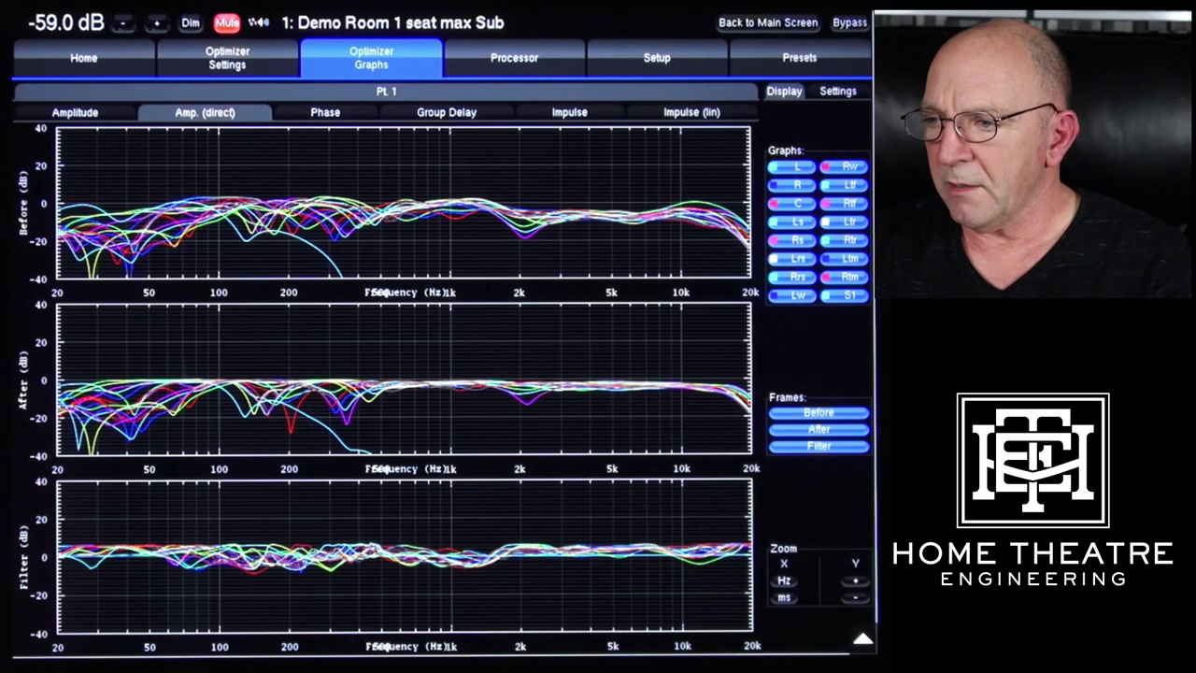
click(325, 112)
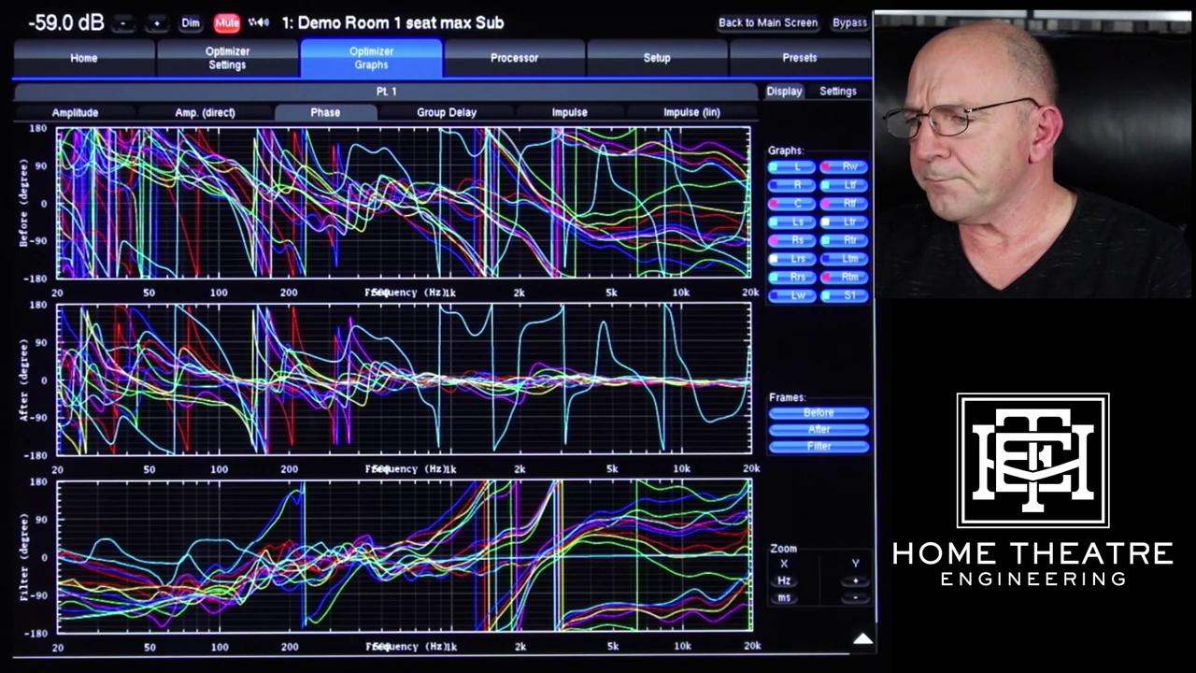
Step: Hide the L, R, C, Ls, Rs, Lrs, Rrs and Lw curves in the phase graphs
click(791, 167)
click(792, 185)
click(797, 202)
click(797, 222)
click(797, 239)
click(798, 258)
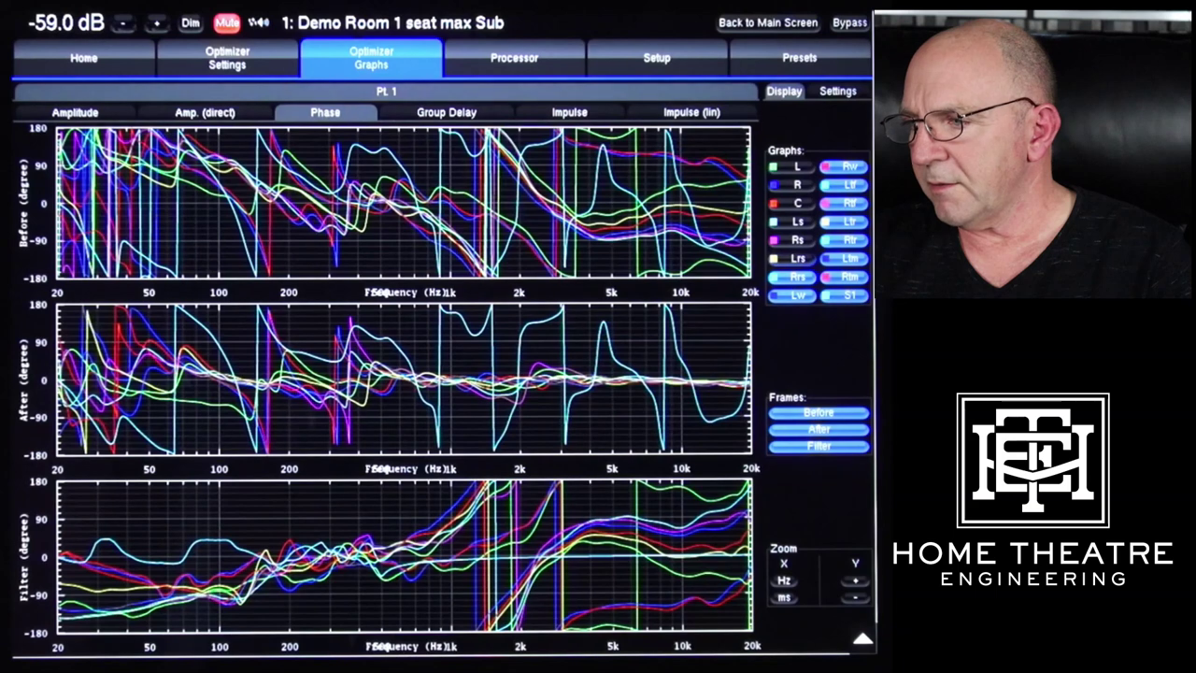
click(797, 276)
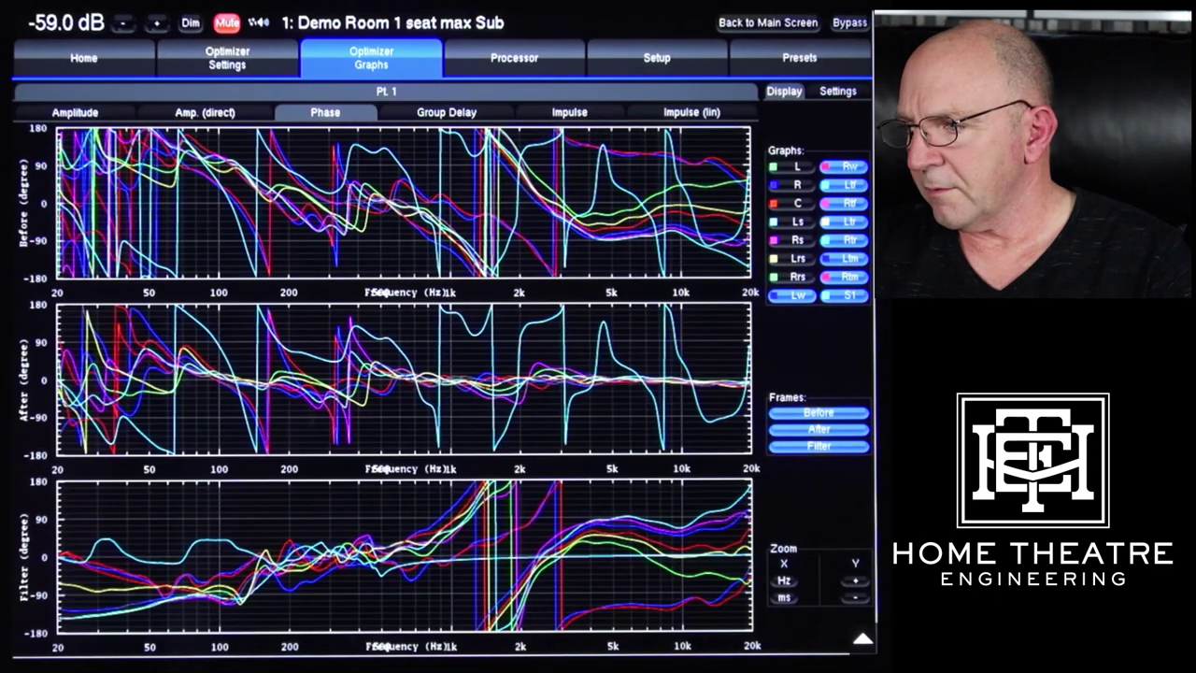
click(797, 294)
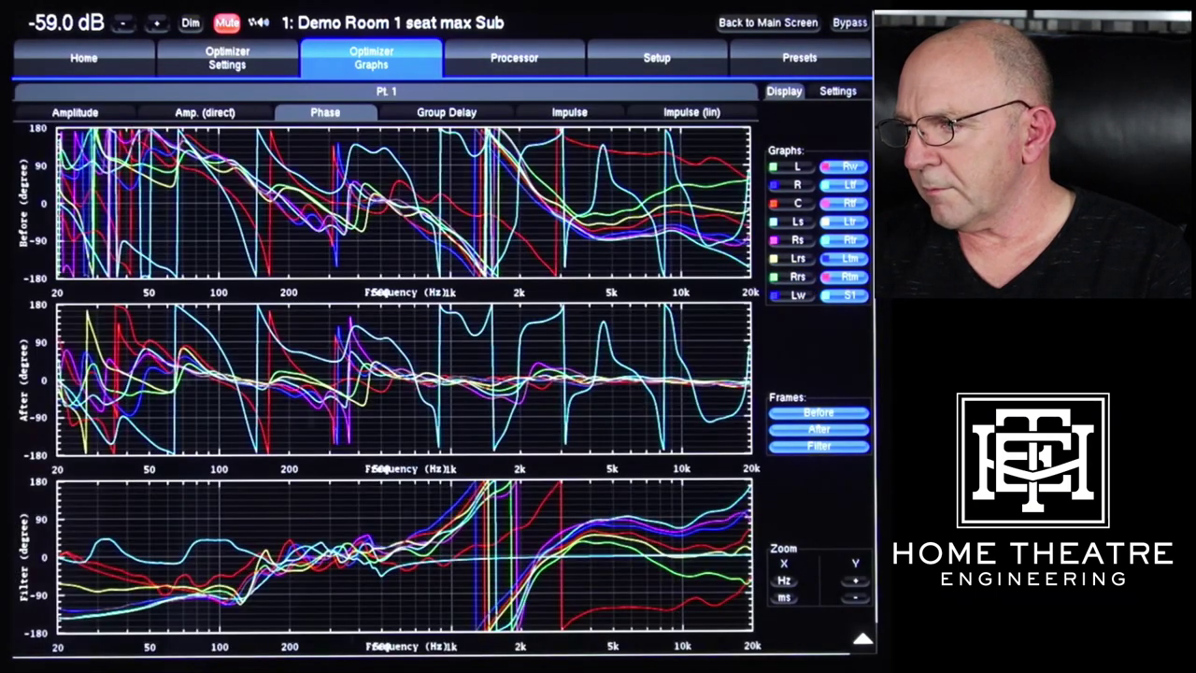
Step: Hide the Rw, Ltf, Rtf, Ltr, Rtr, Ltm and Rtm curves so the phase graphs show only S1
click(846, 167)
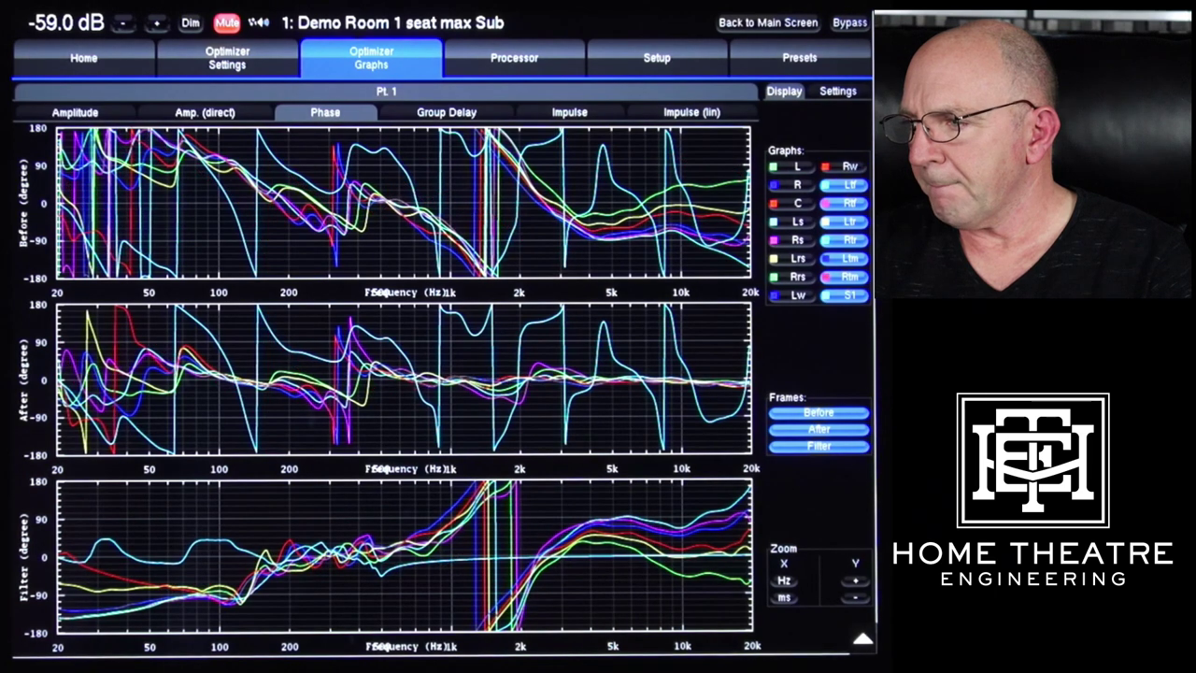
click(846, 184)
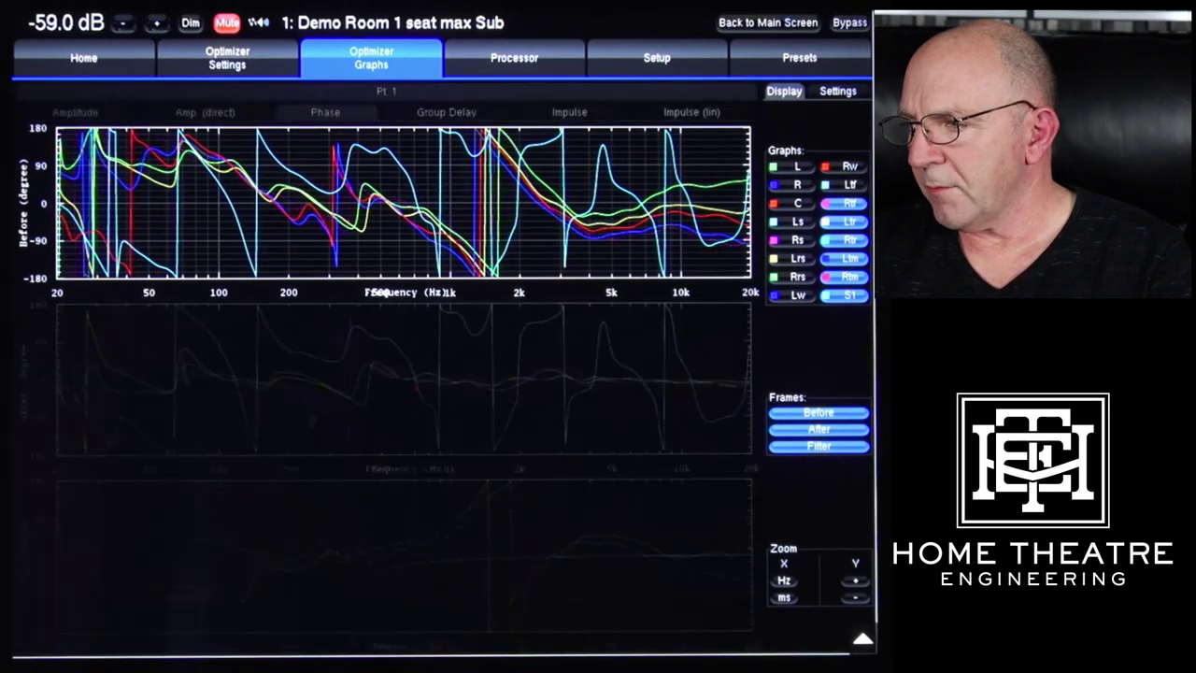
click(845, 203)
click(846, 222)
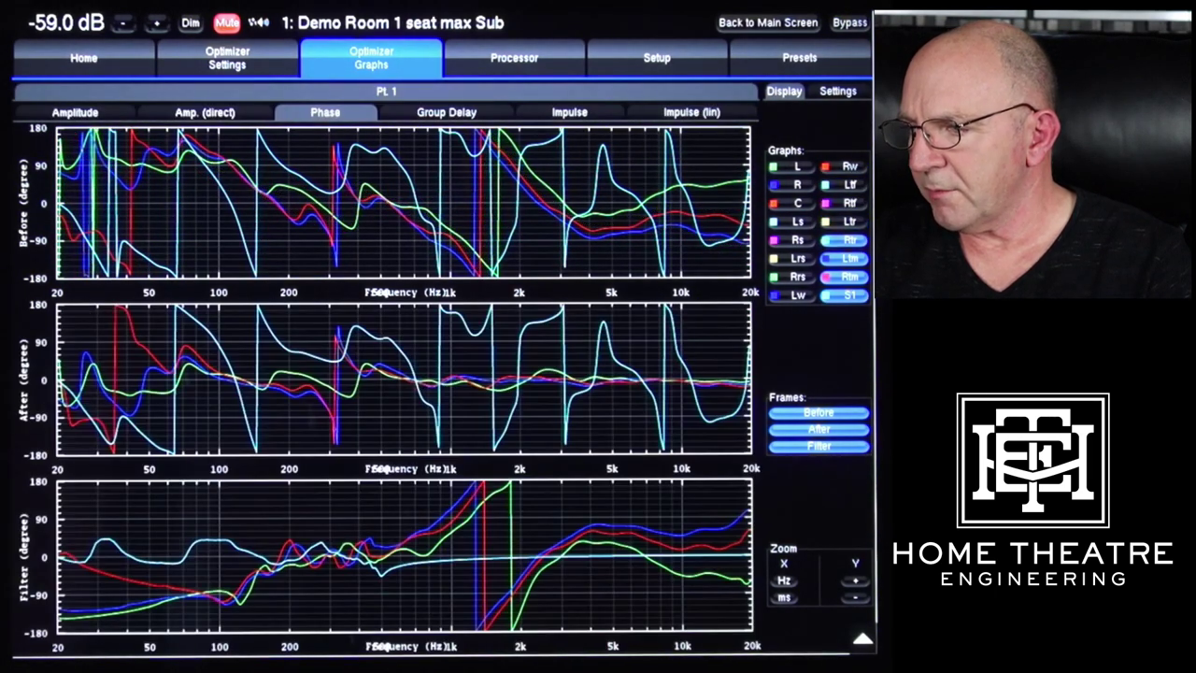
click(846, 239)
click(846, 258)
click(845, 277)
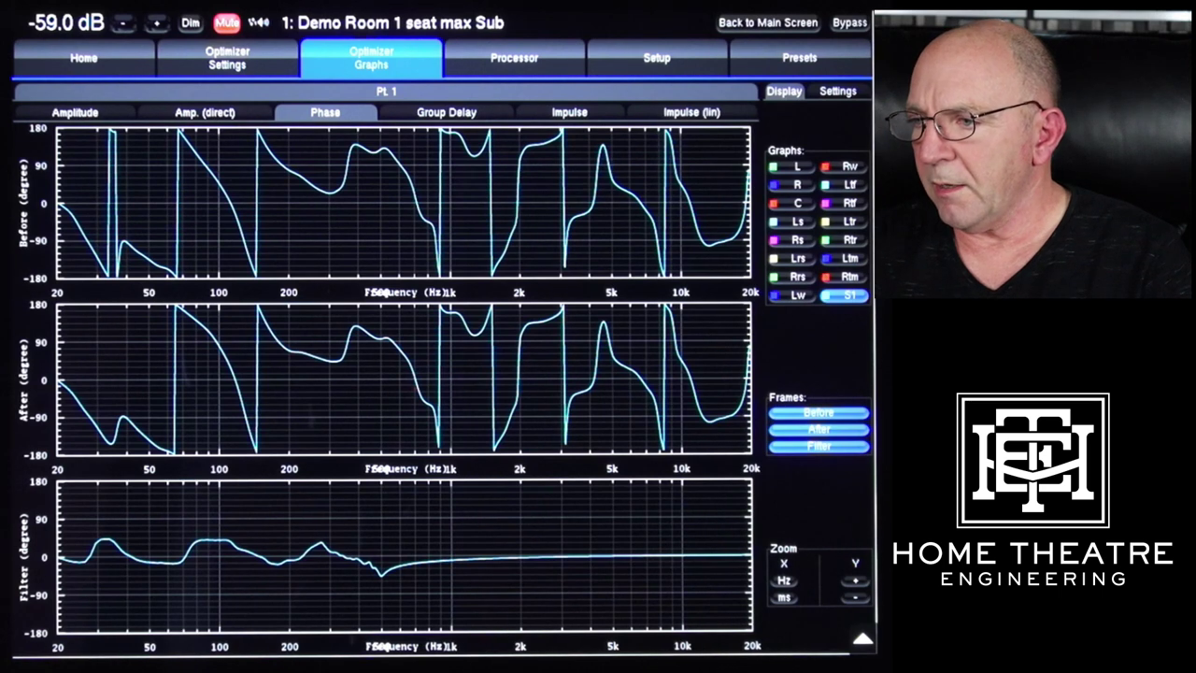
Step: Examine the group delay graphs with the L, R and C curves added to S1, plus the impulse and linear impulse graphs
click(446, 112)
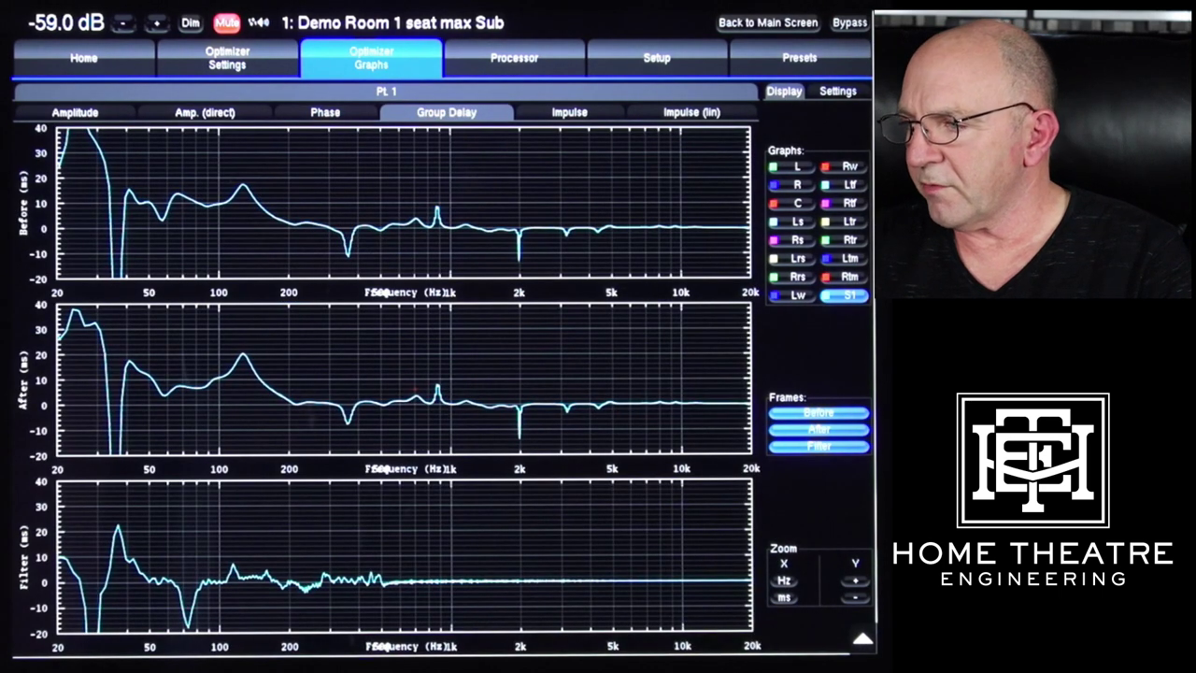
click(791, 166)
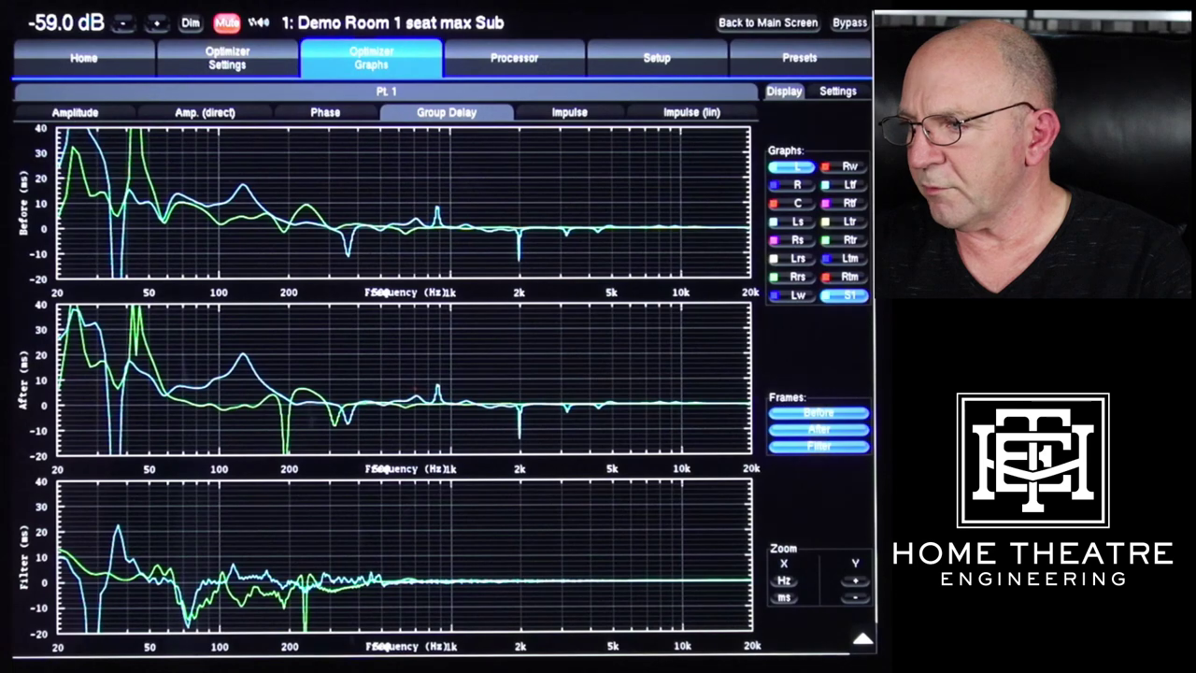
click(797, 184)
click(797, 203)
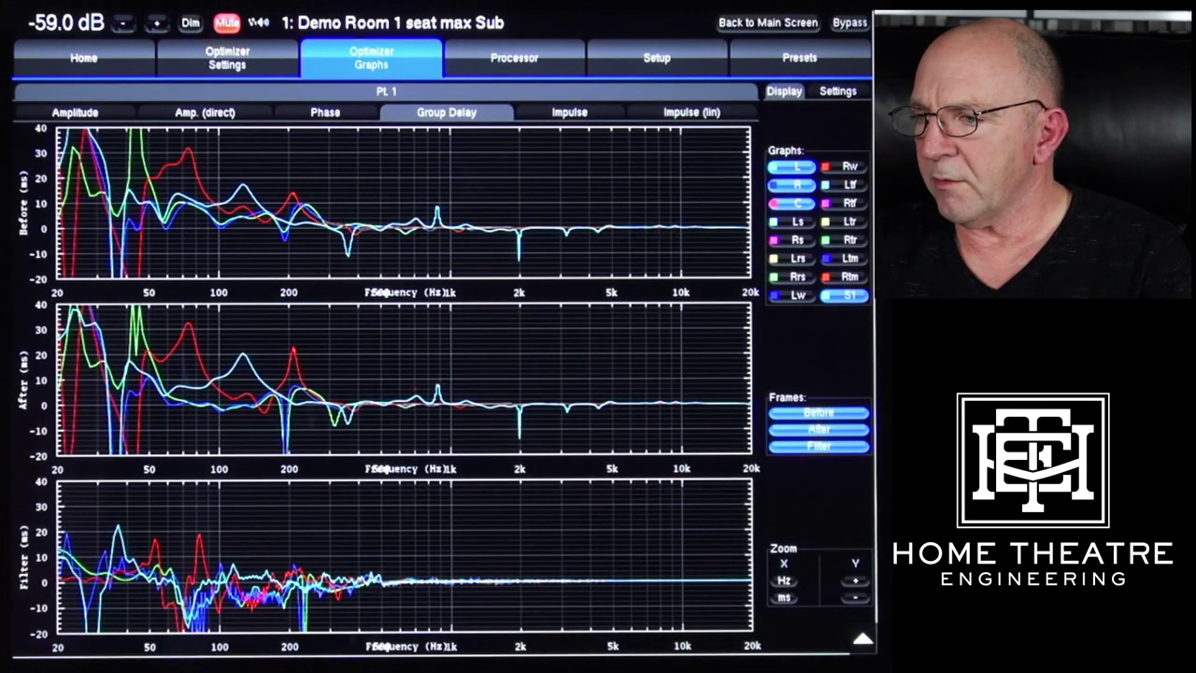
click(569, 112)
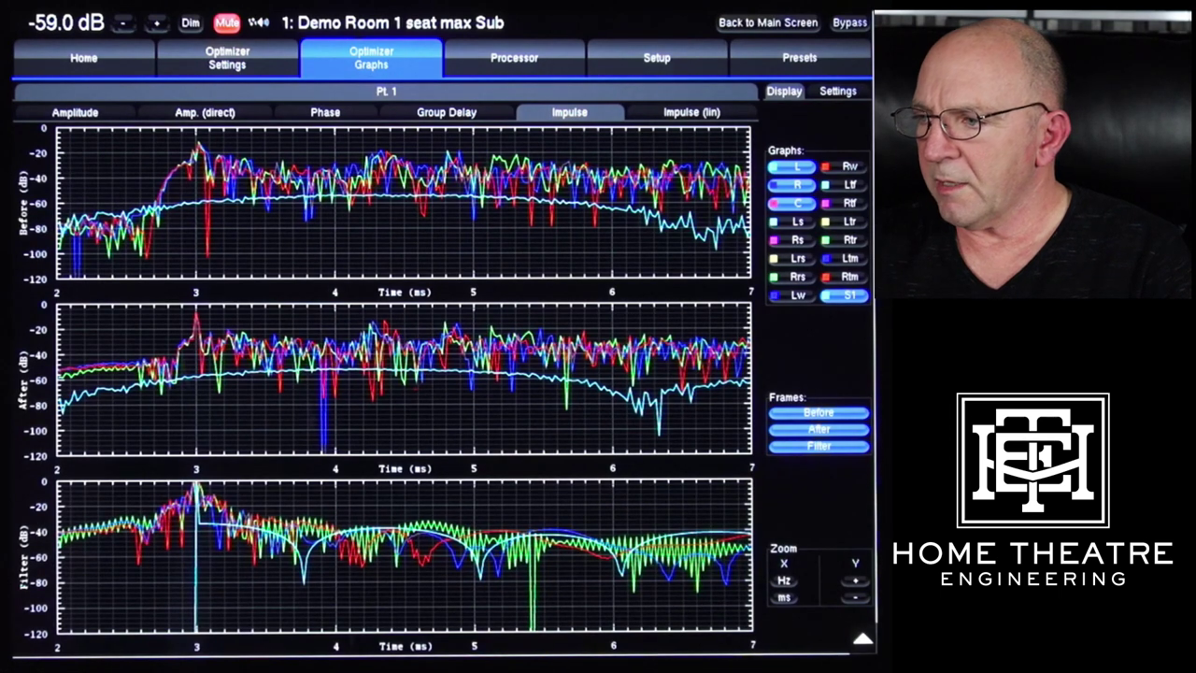
click(691, 112)
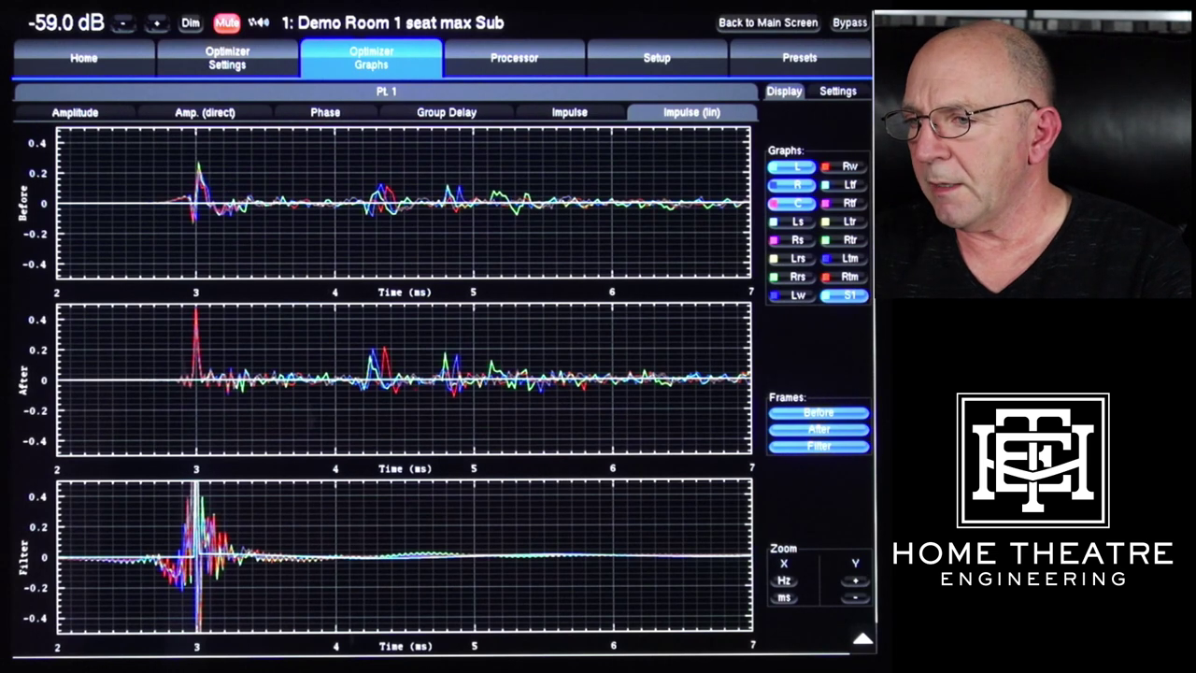
Step: Review the processor's source and output level meters, its master level and latency settings, and the input channel controls
click(514, 58)
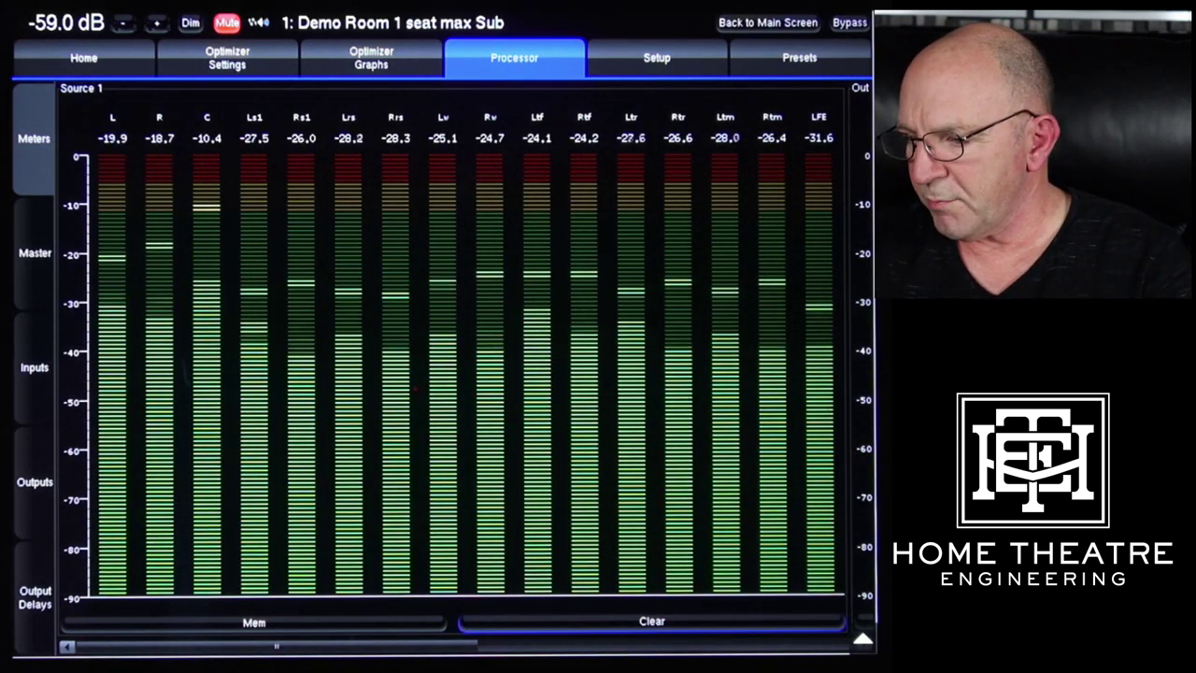
drag(276, 646, 478, 646)
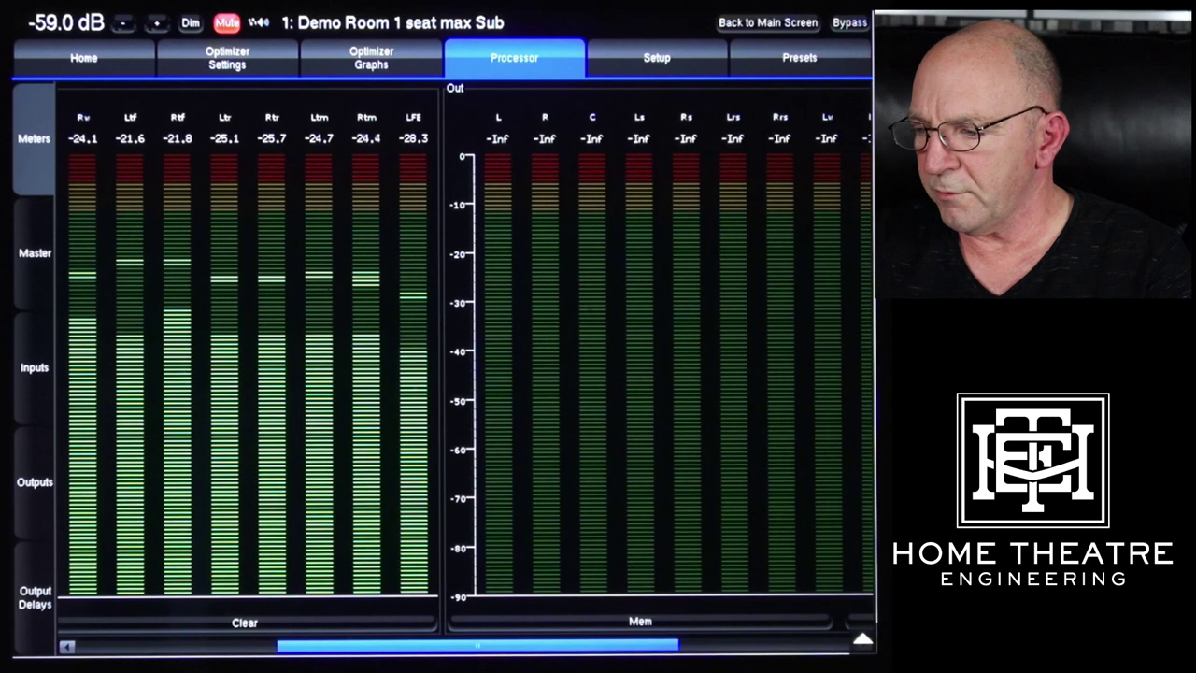
scroll(449, 373, left, 5)
scroll(448, 373, left, 3)
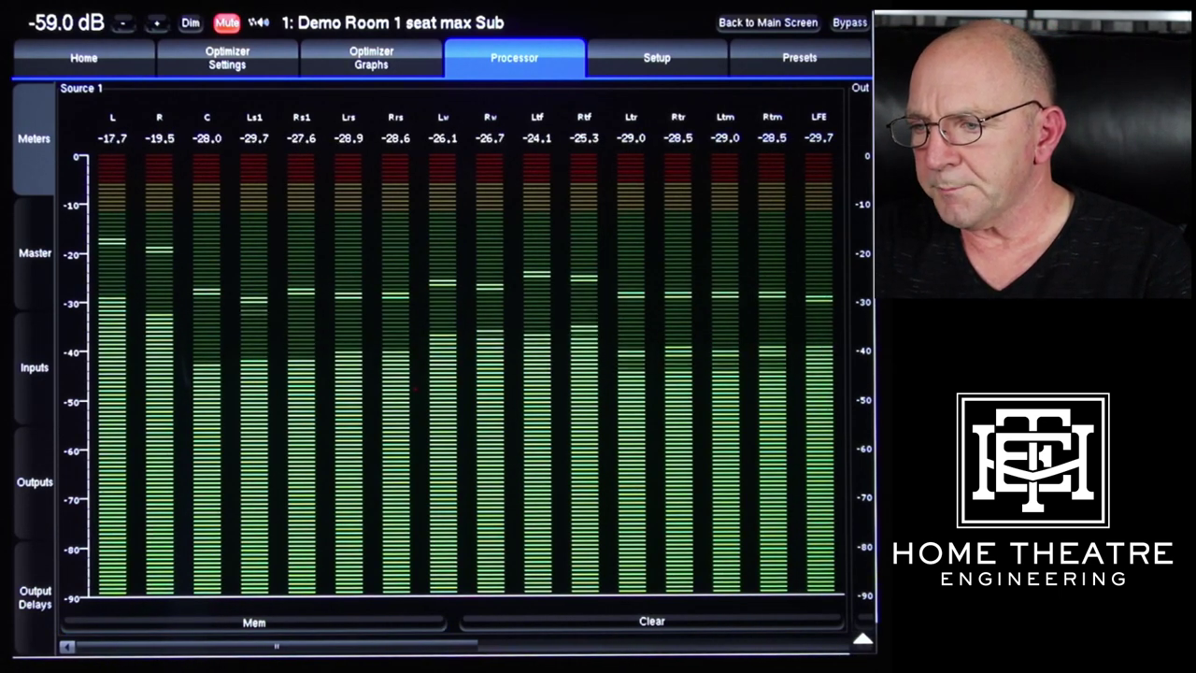
click(34, 252)
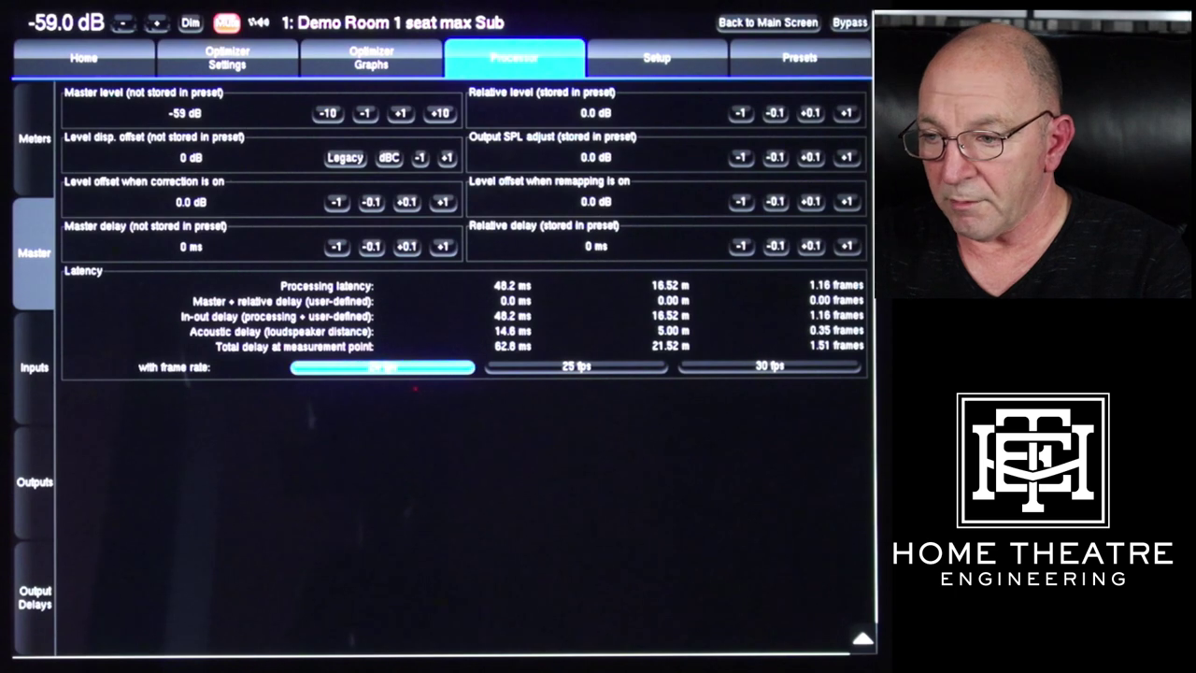
click(34, 367)
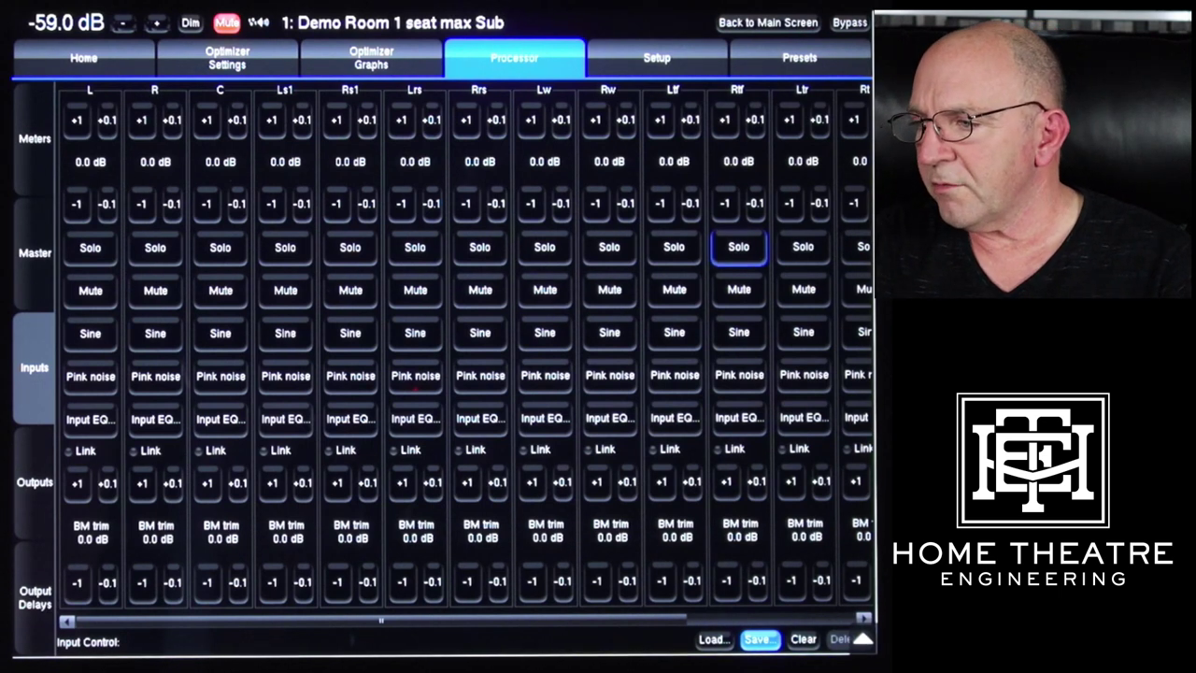
Step: Try out the solo and mute toggles of the Rtf input channel, leaving both off
click(738, 246)
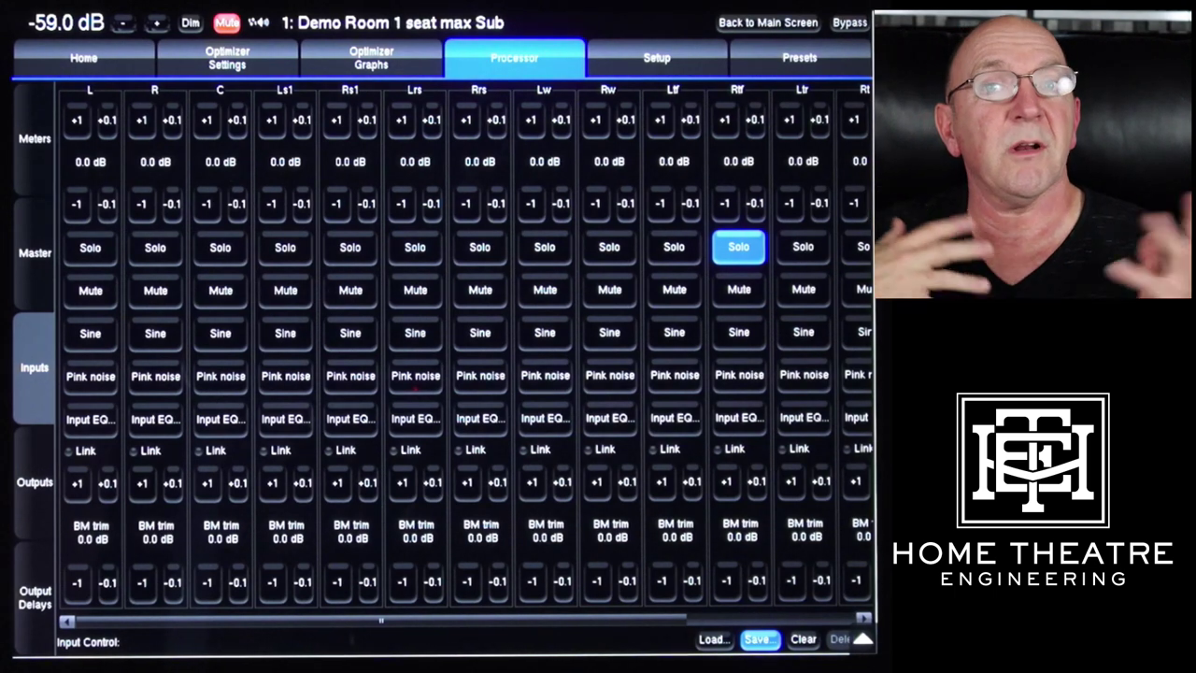
click(739, 247)
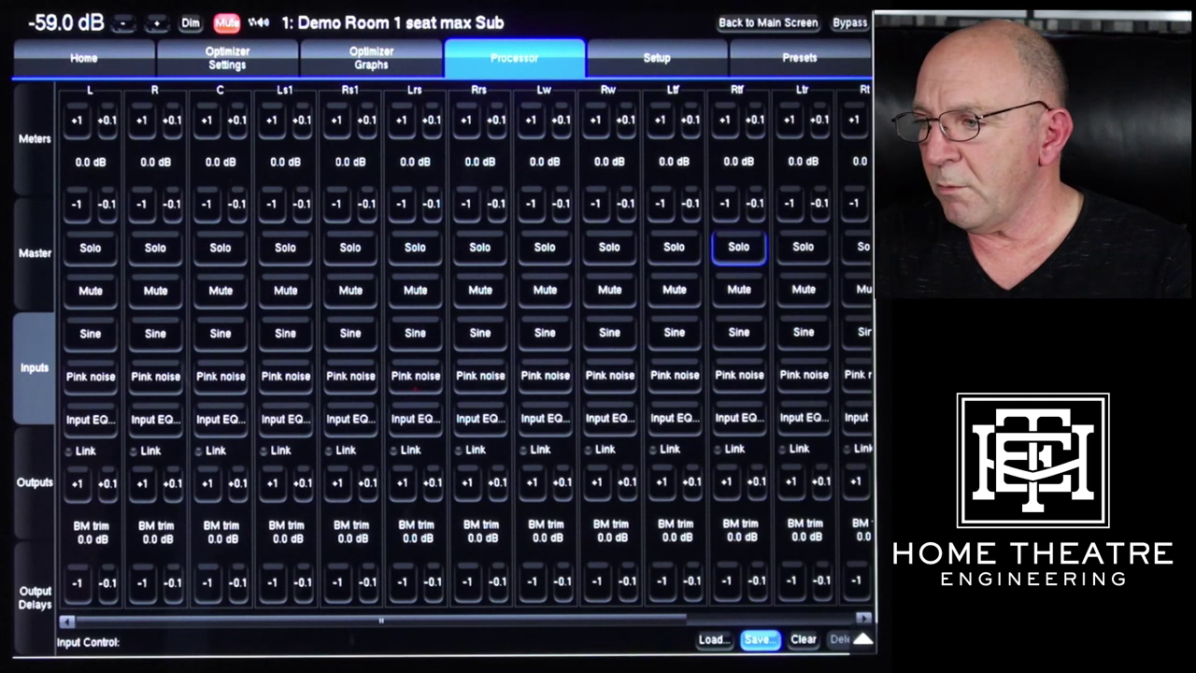
key(space)
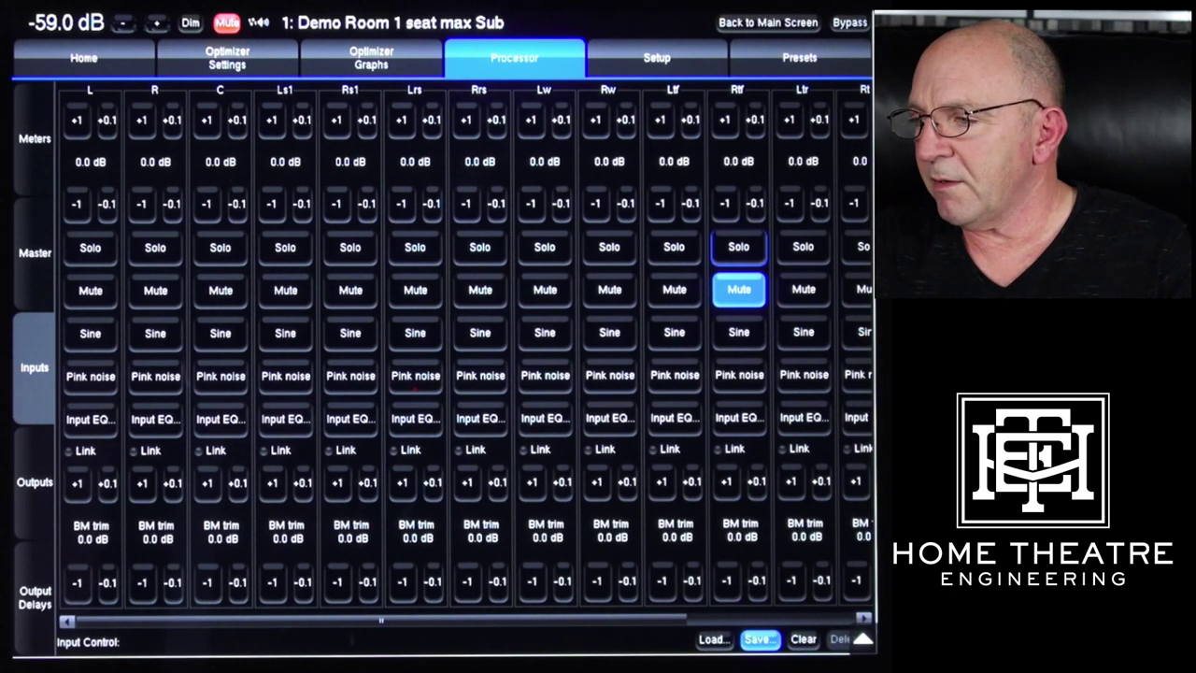
click(739, 247)
click(738, 290)
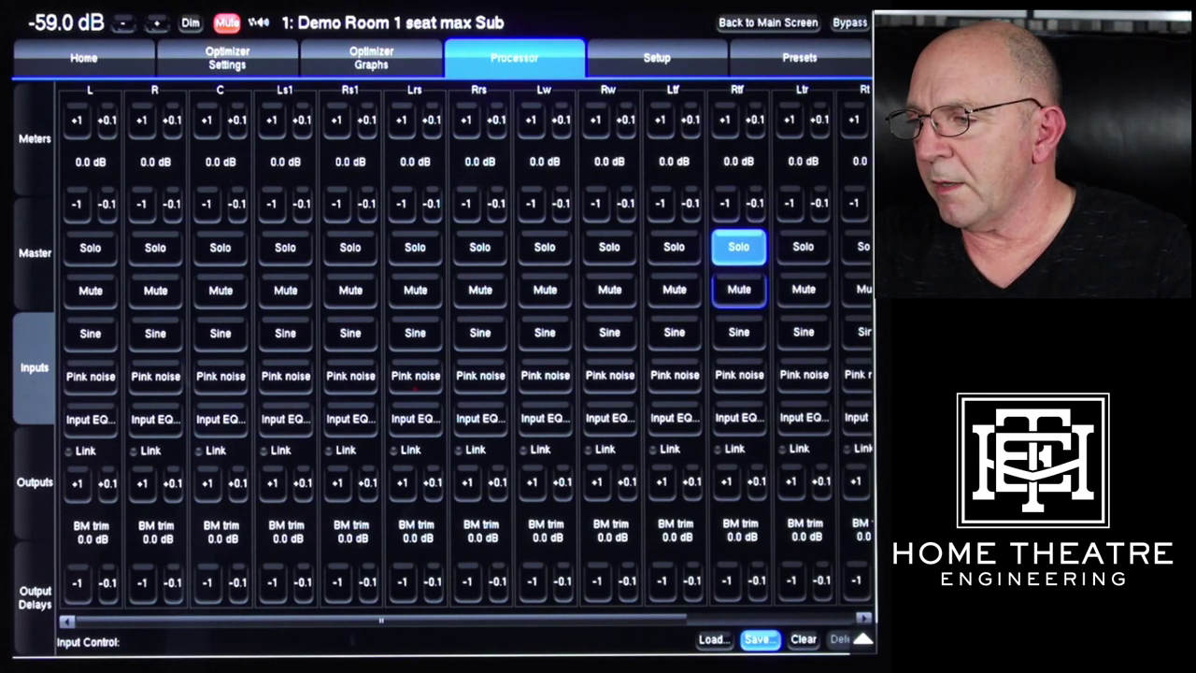
click(738, 247)
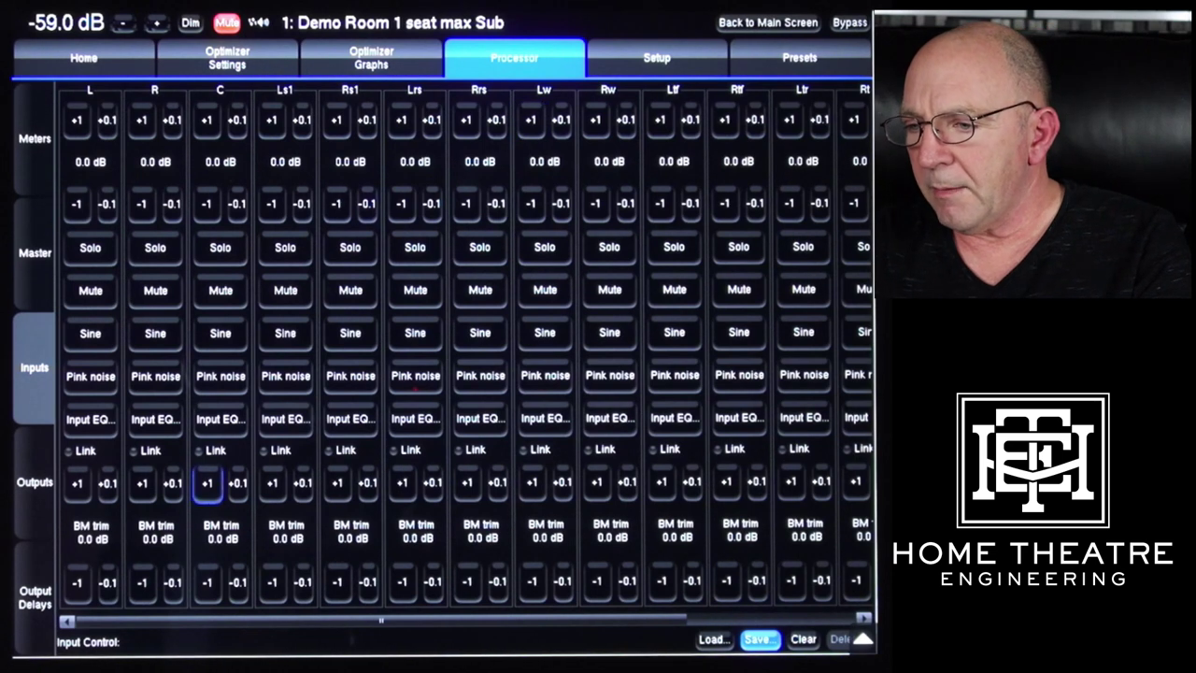
Step: Review the processor's output channel controls and the per-channel output delays
click(35, 483)
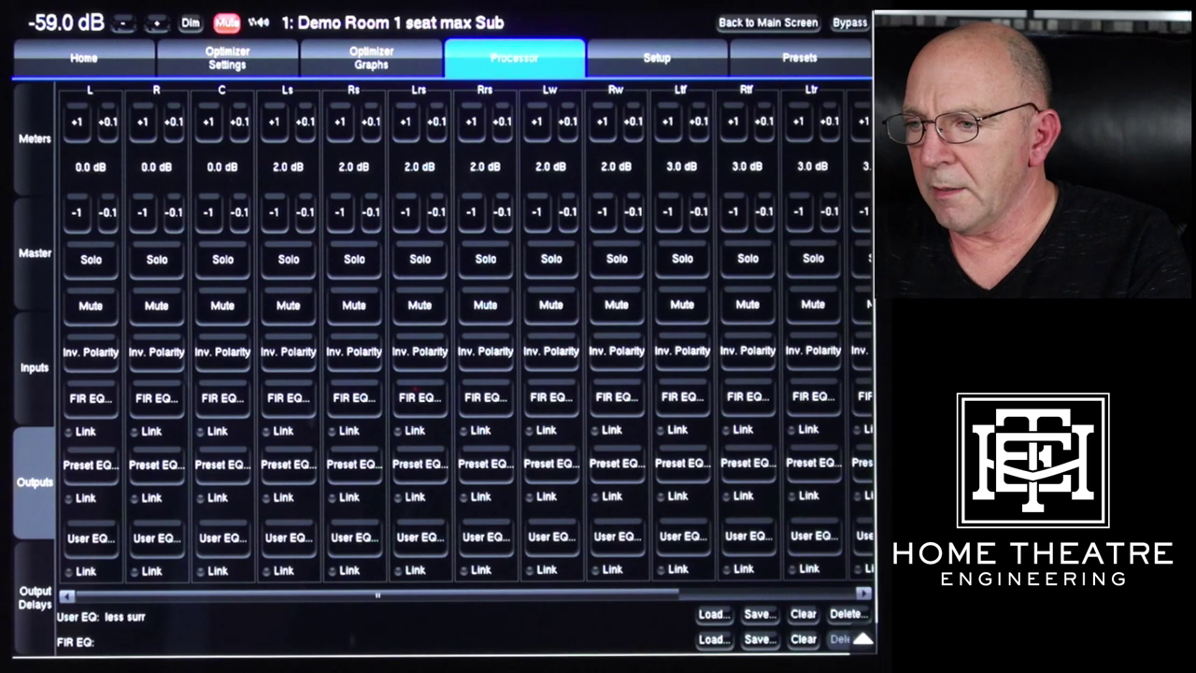
click(34, 597)
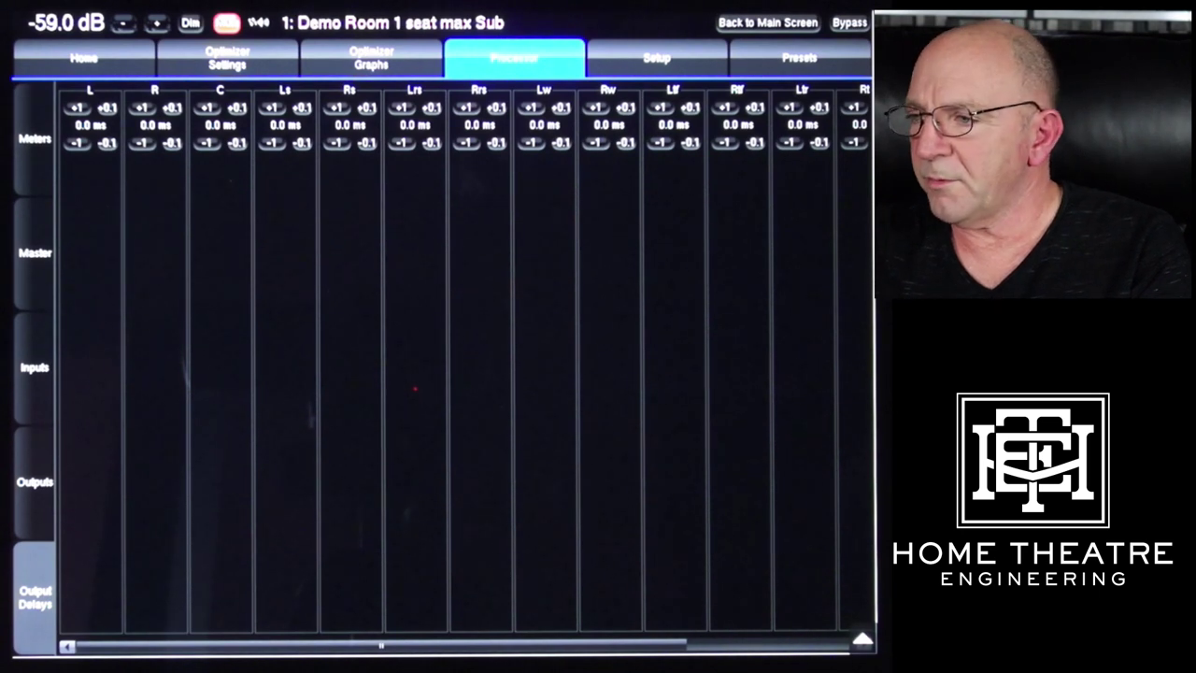
Step: Review the setup pages for sources, clock, configuration editor, network and system status
click(657, 58)
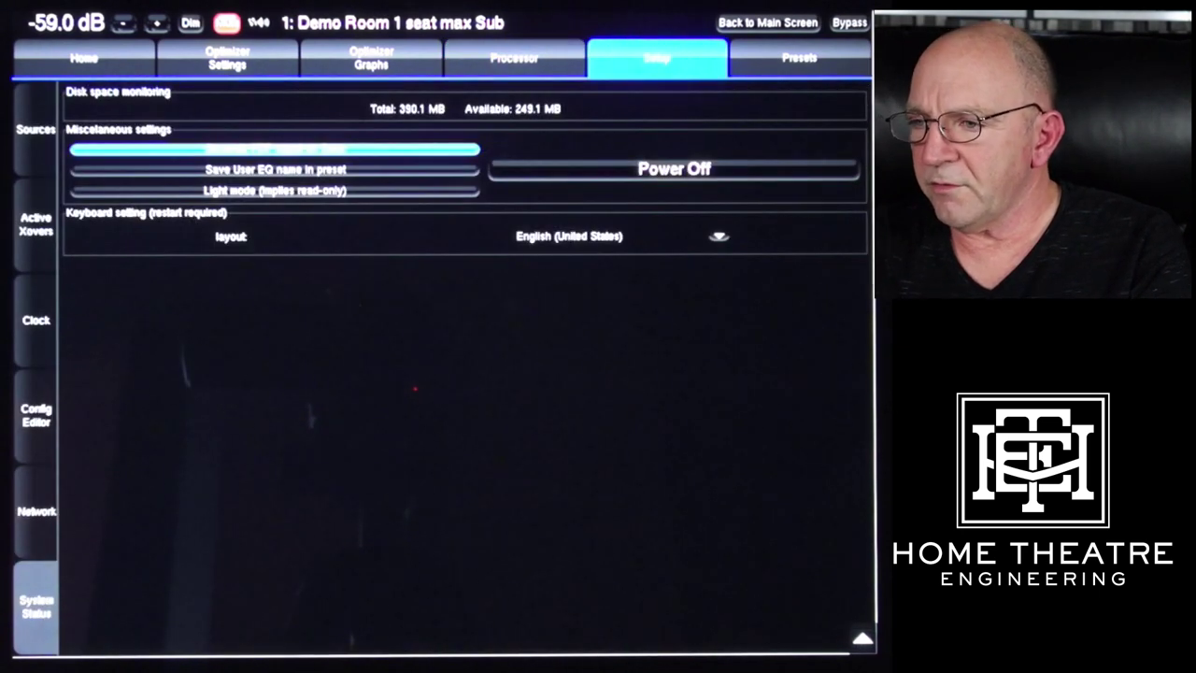
click(36, 129)
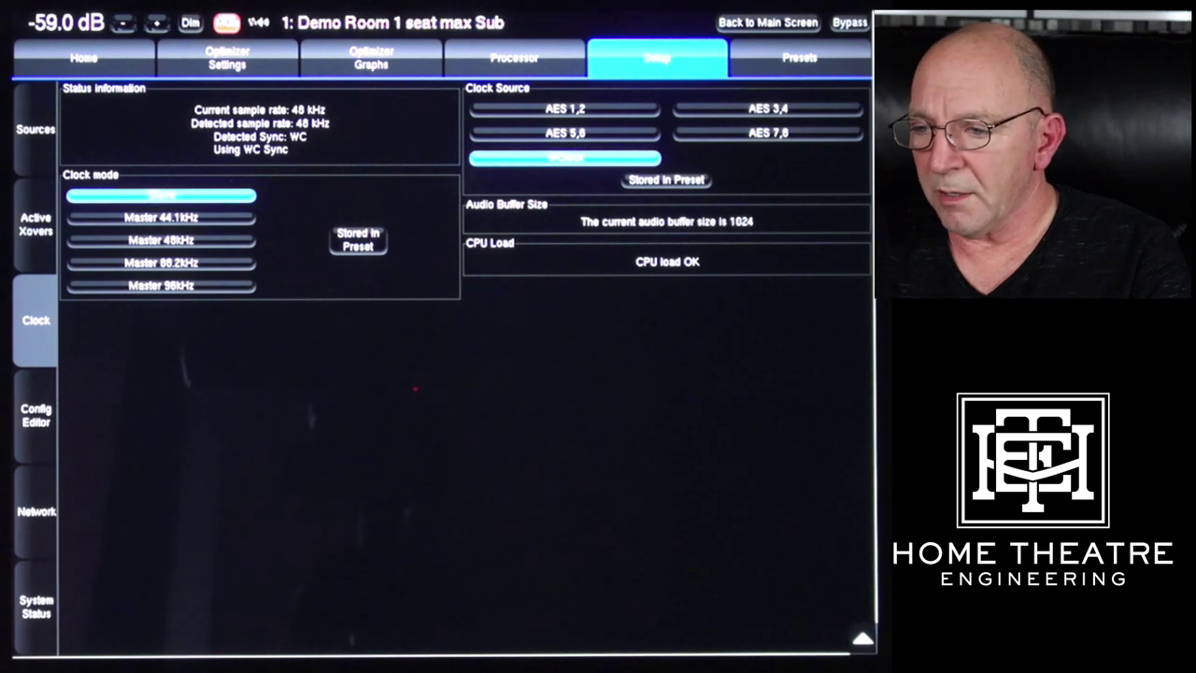
click(36, 416)
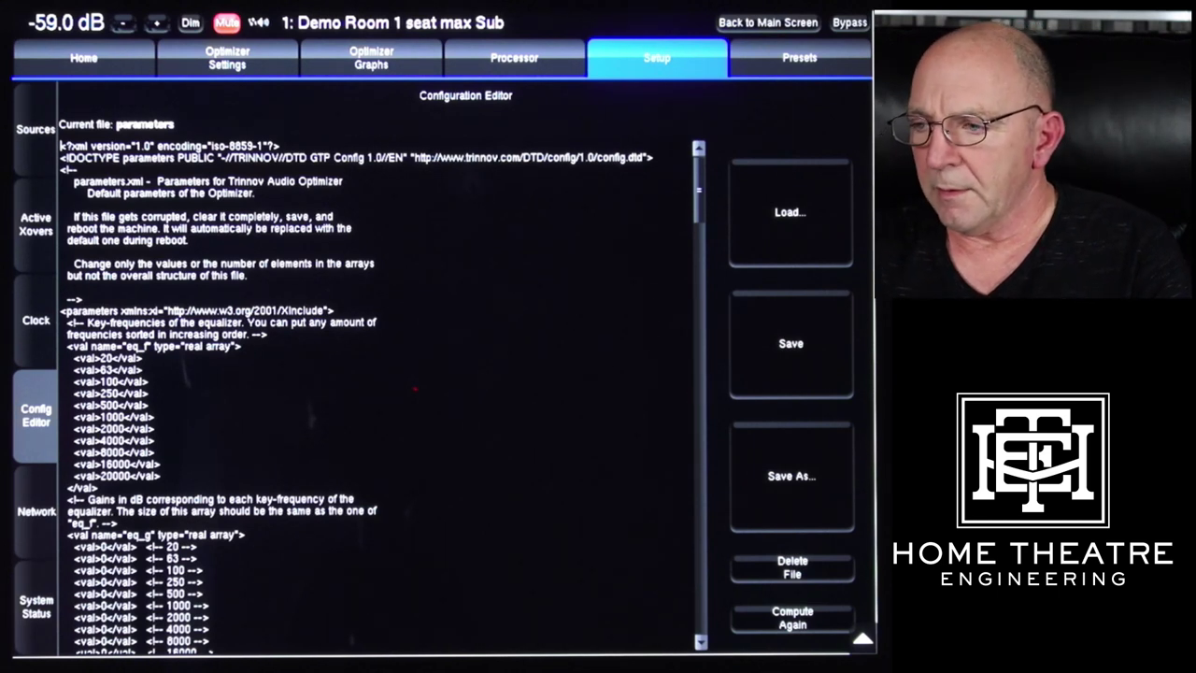
click(36, 511)
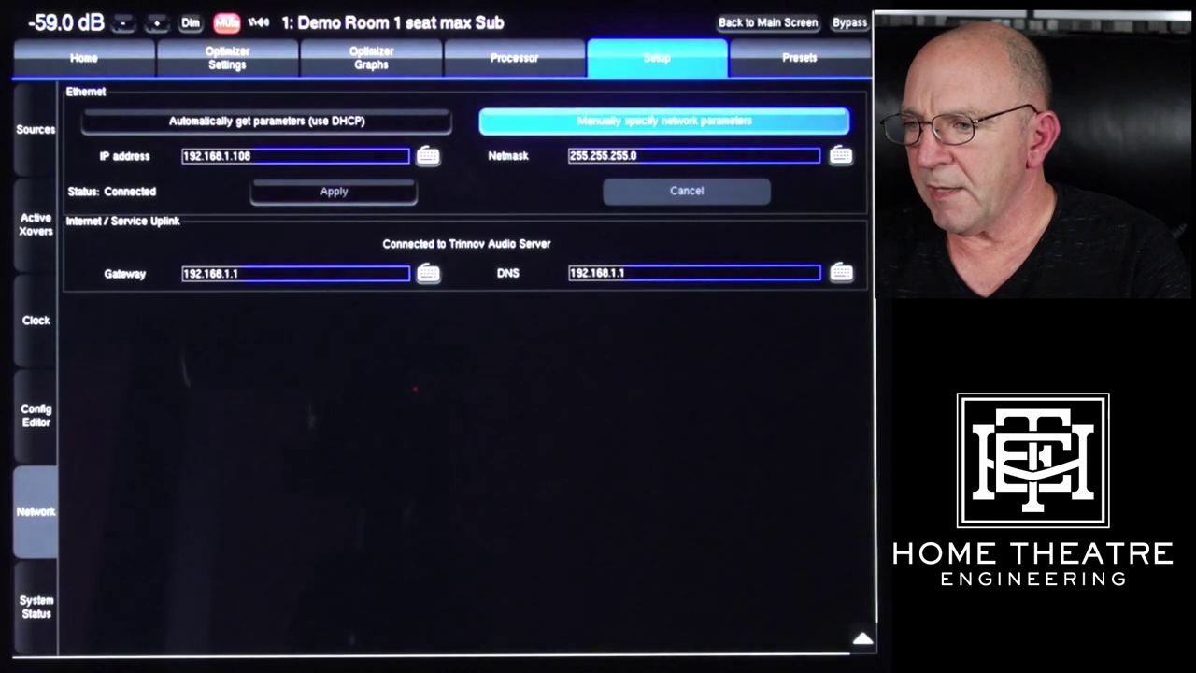
click(36, 607)
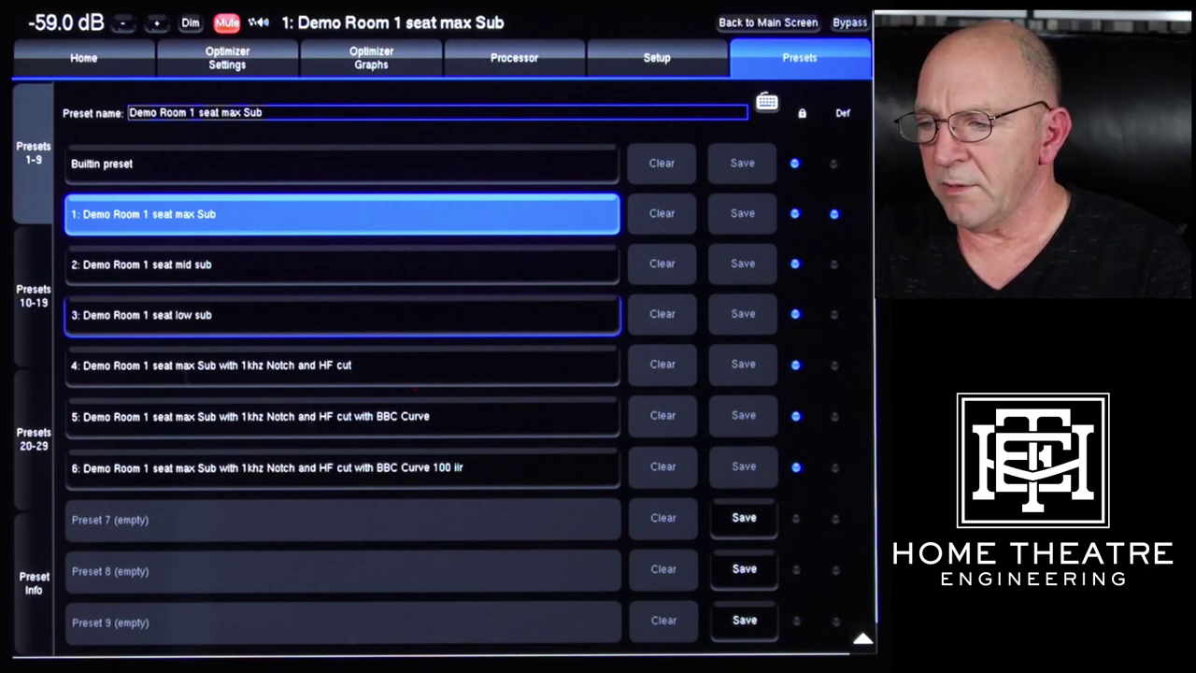
Step: Review the stored presets in slots 1-9 and 20-29 and the active preset's calibration information
click(342, 468)
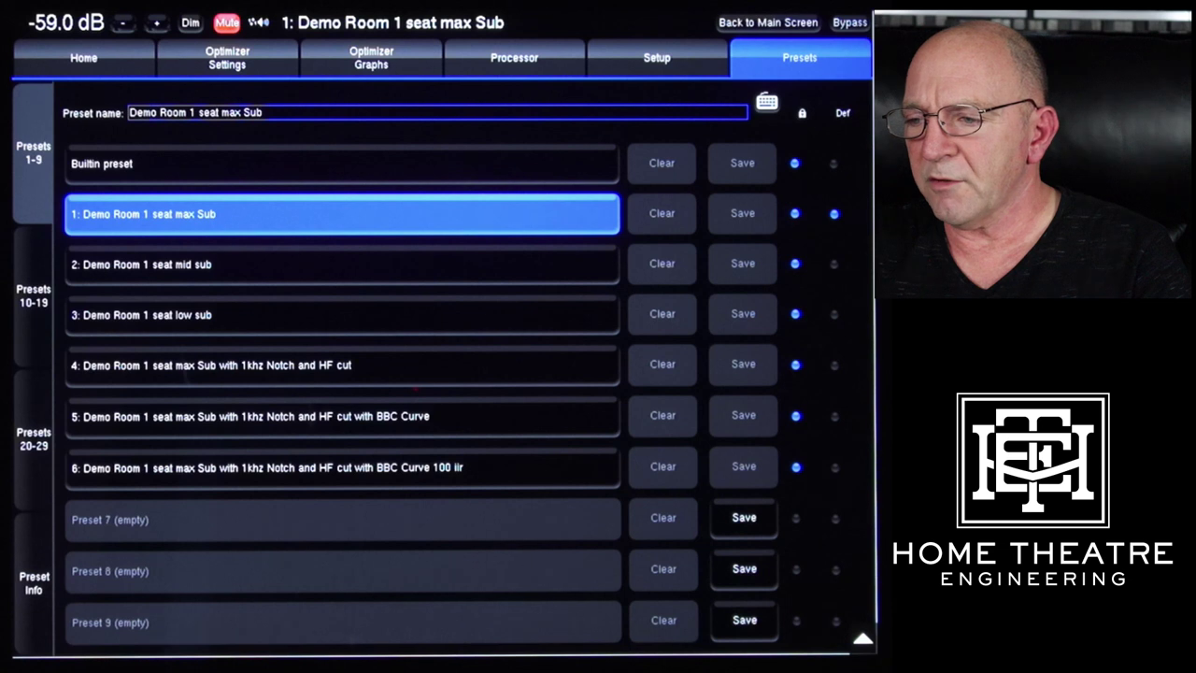
click(33, 440)
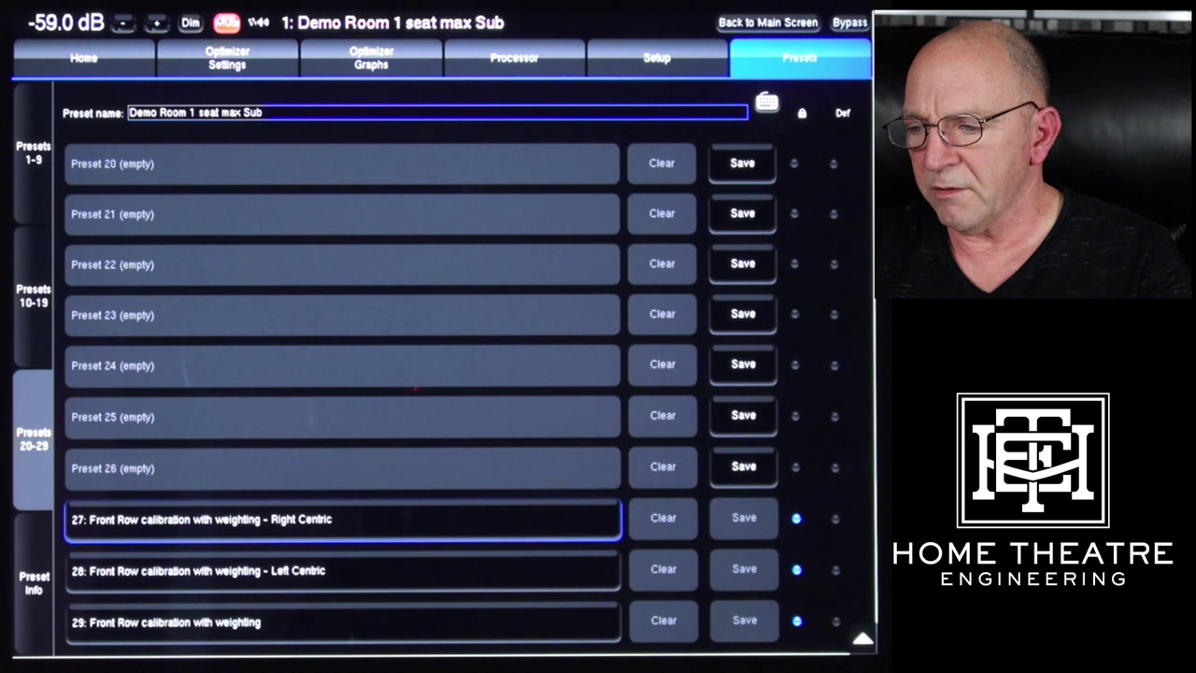
click(343, 571)
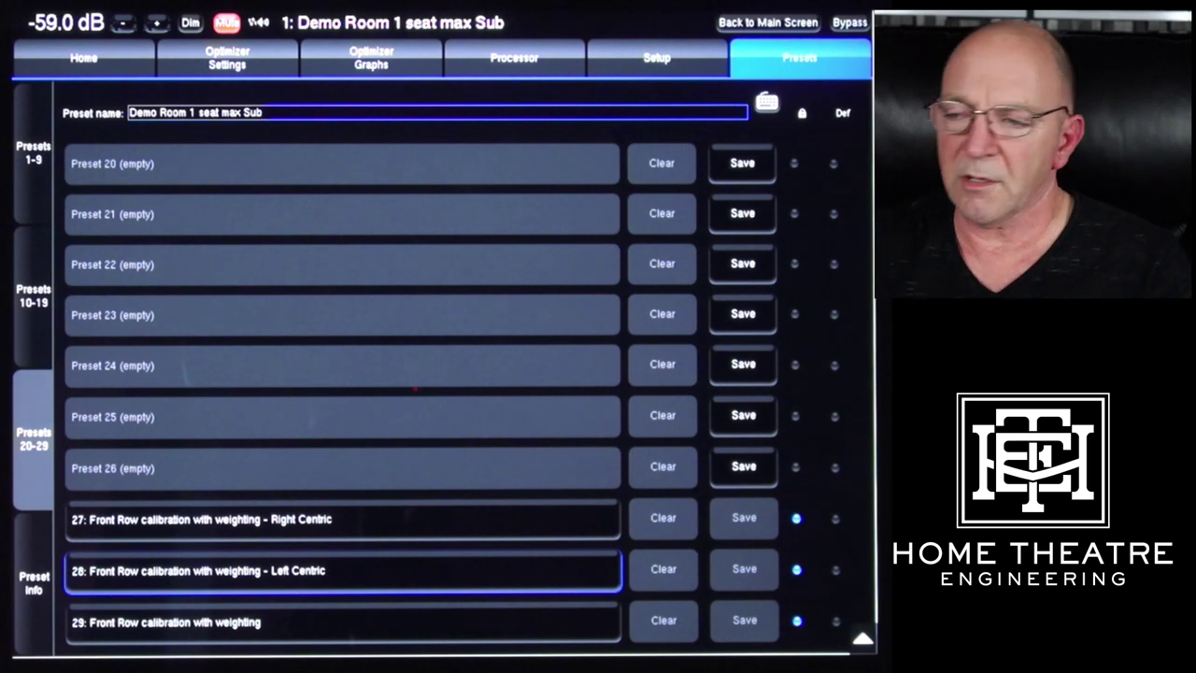
click(343, 519)
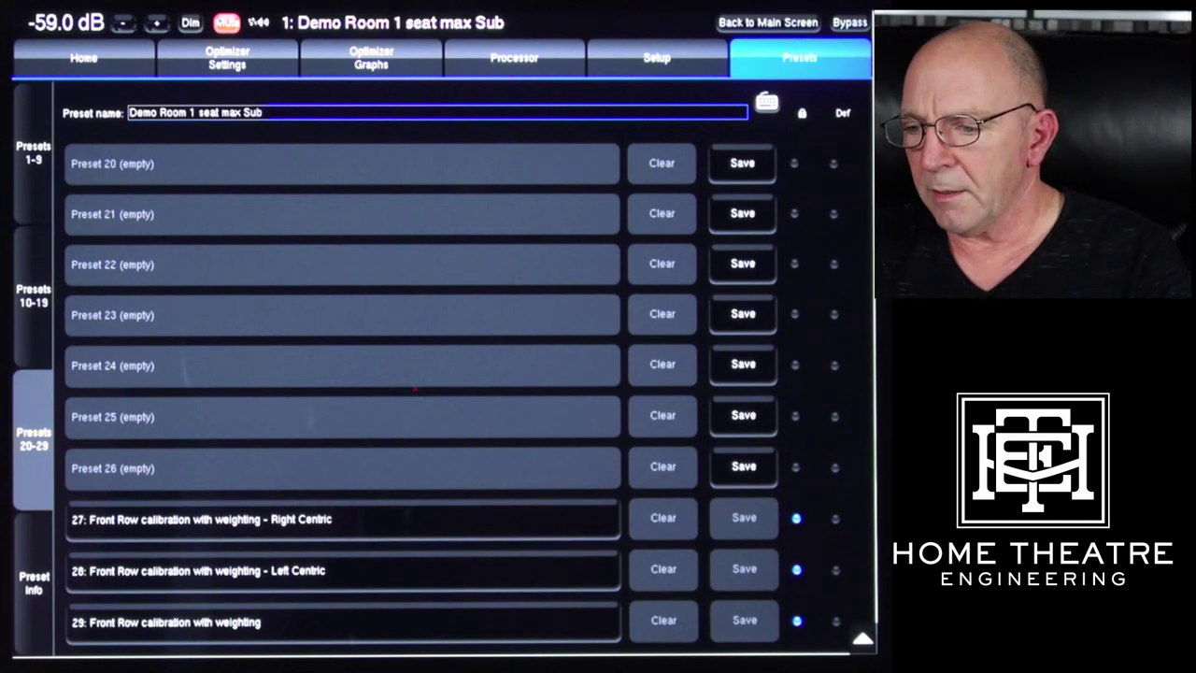
click(33, 583)
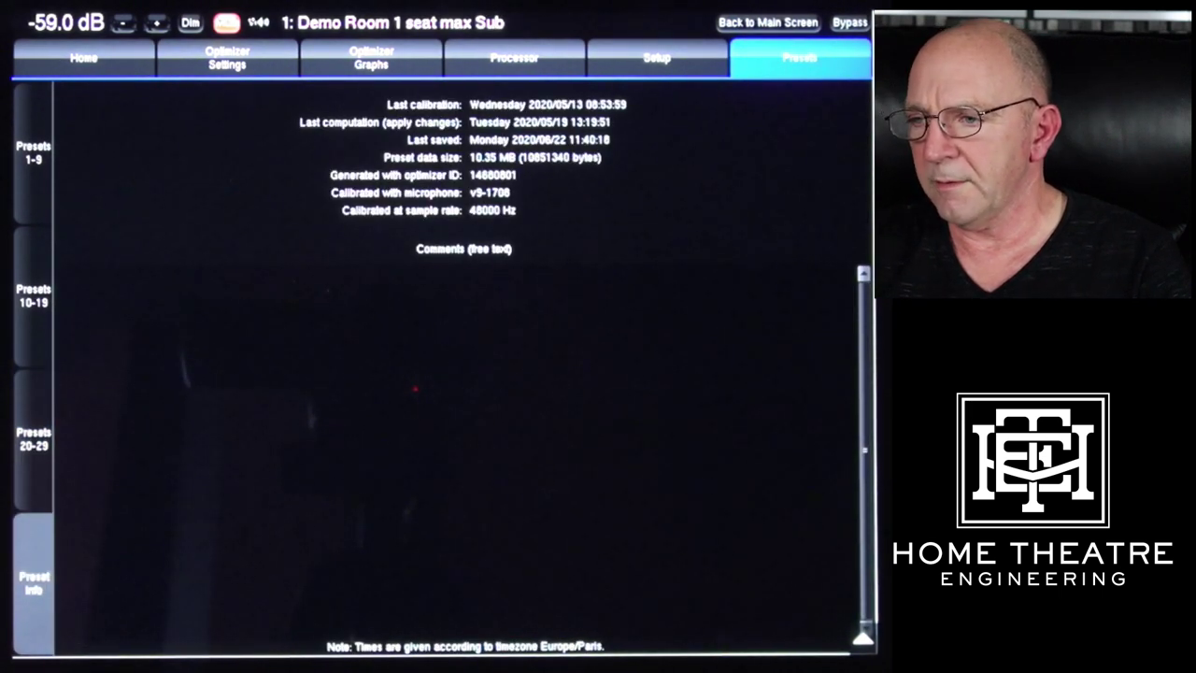
click(34, 152)
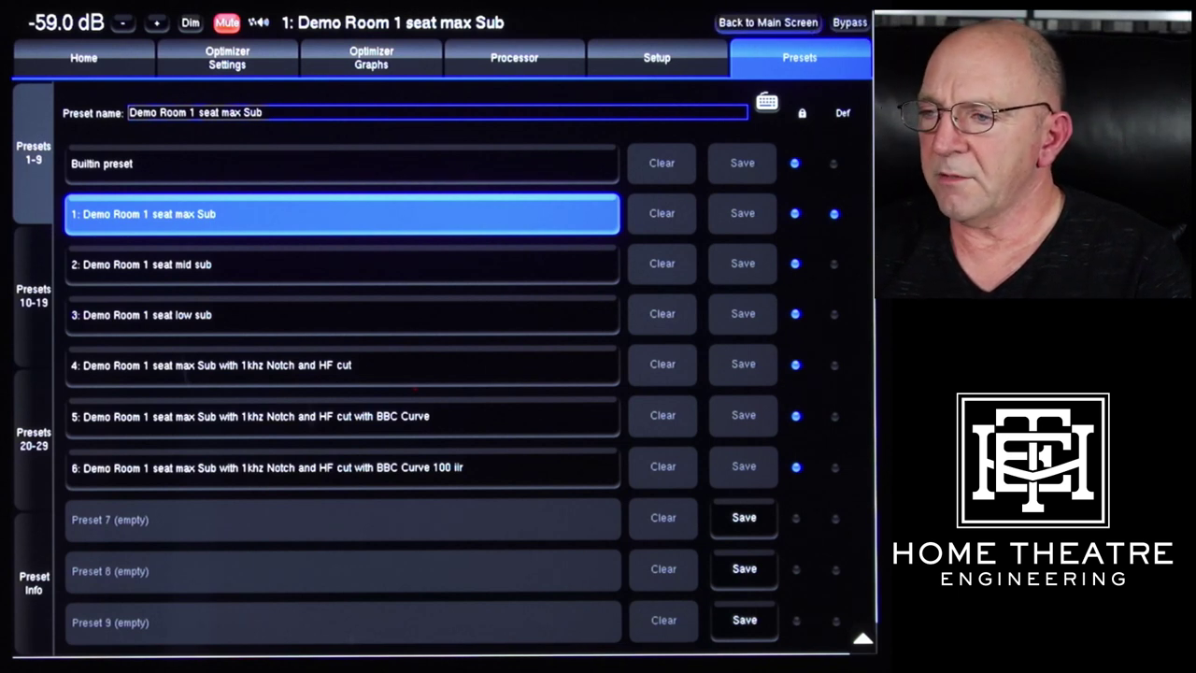
Step: Examine the bass management quick setup filters and speaker selection, plus the LFE & Misc settings
click(768, 23)
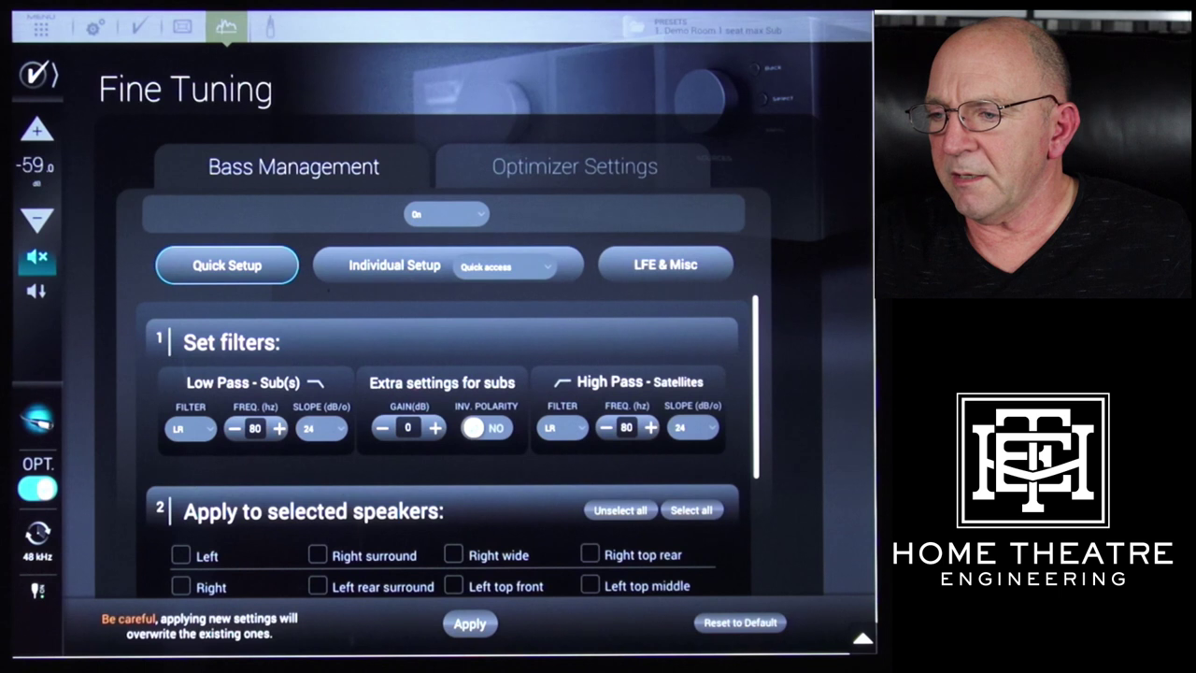
scroll(444, 444, down, 3)
scroll(444, 444, up, 3)
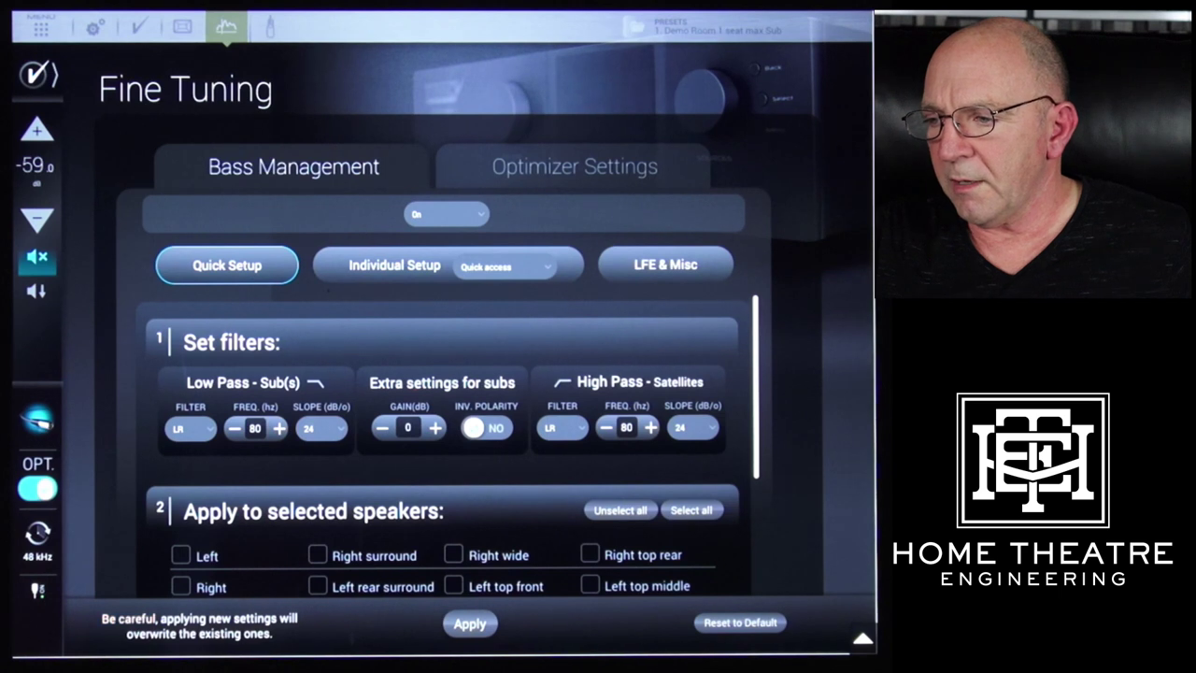
scroll(449, 439, down, 3)
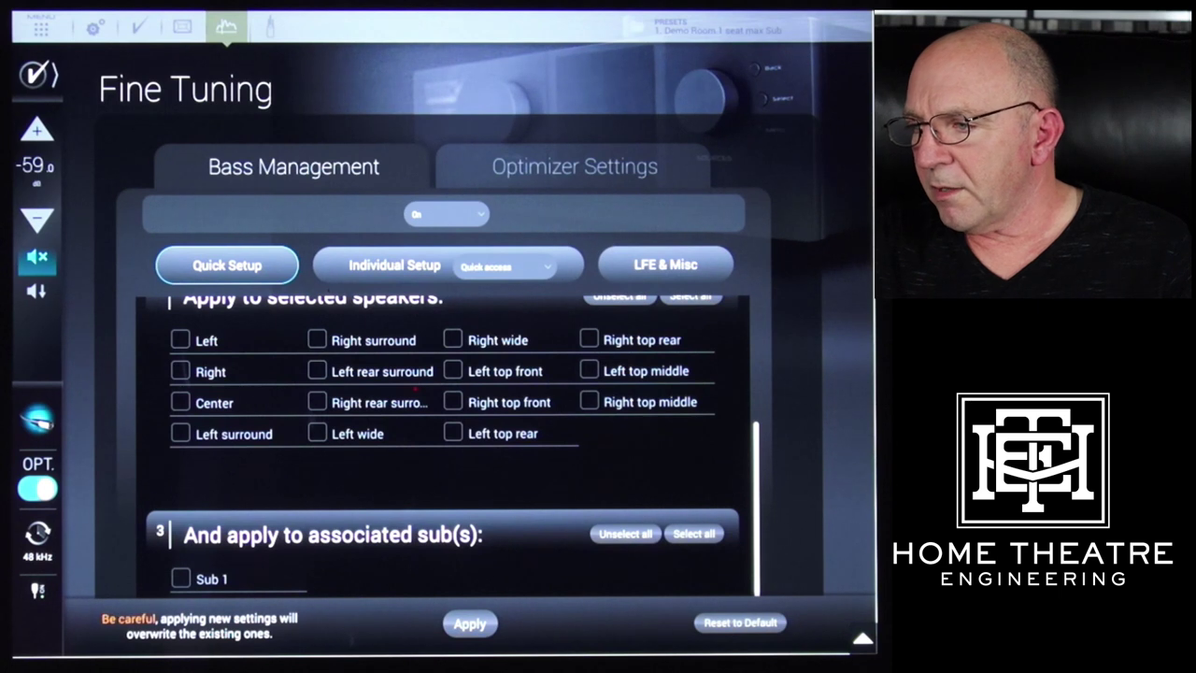
click(666, 265)
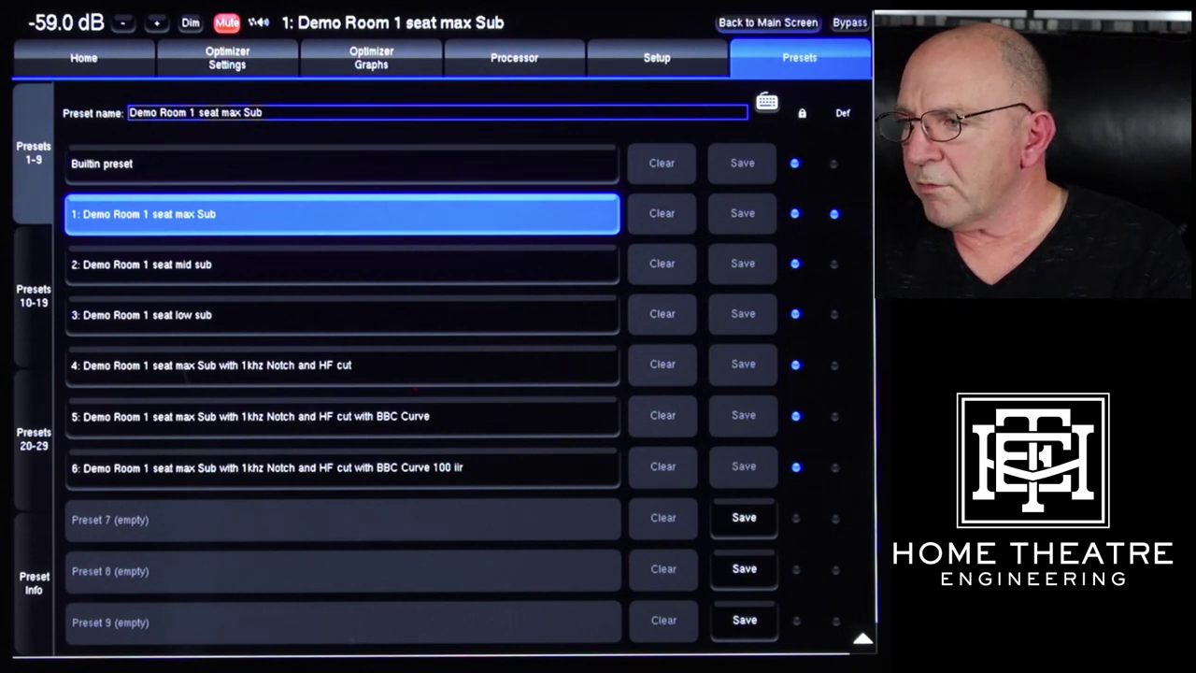
Step: Return to the main screen and start a new room configuration in the Speaker/Room Optimizer
click(768, 23)
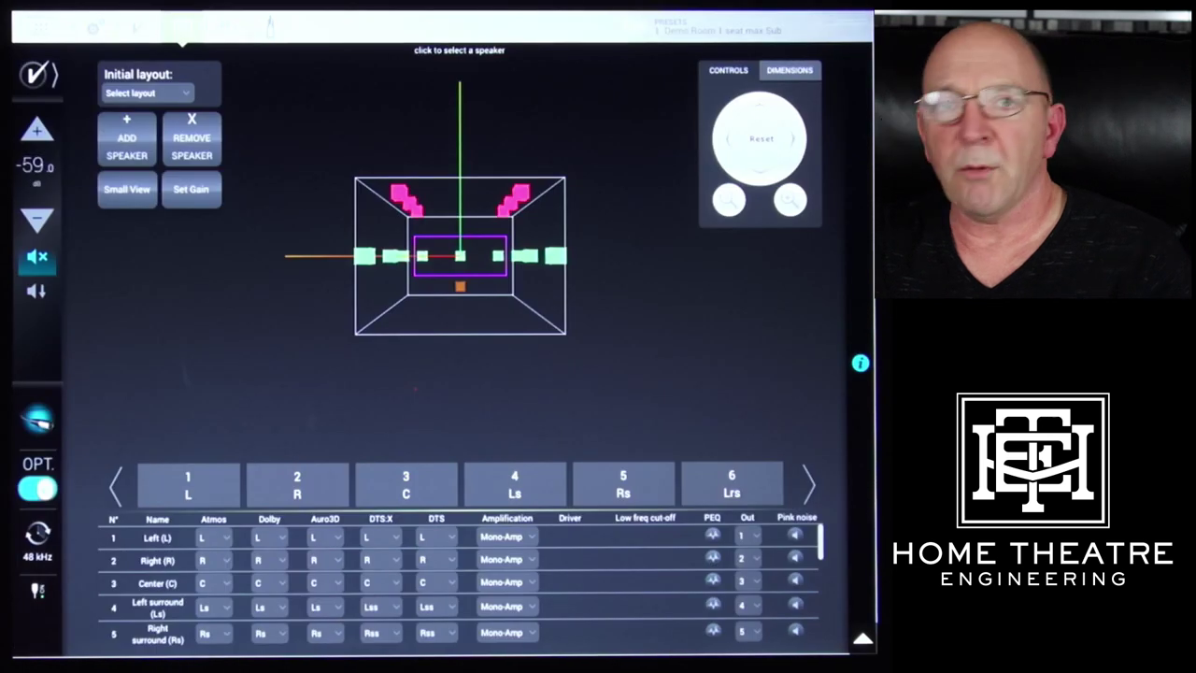
click(270, 26)
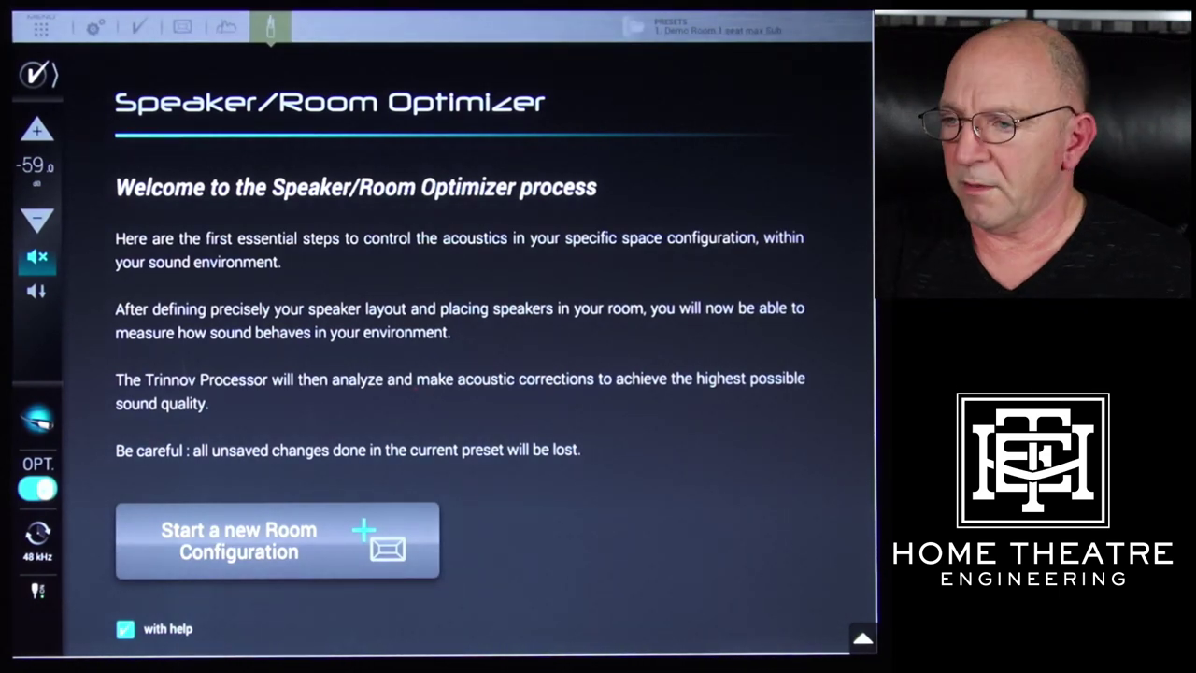
click(277, 541)
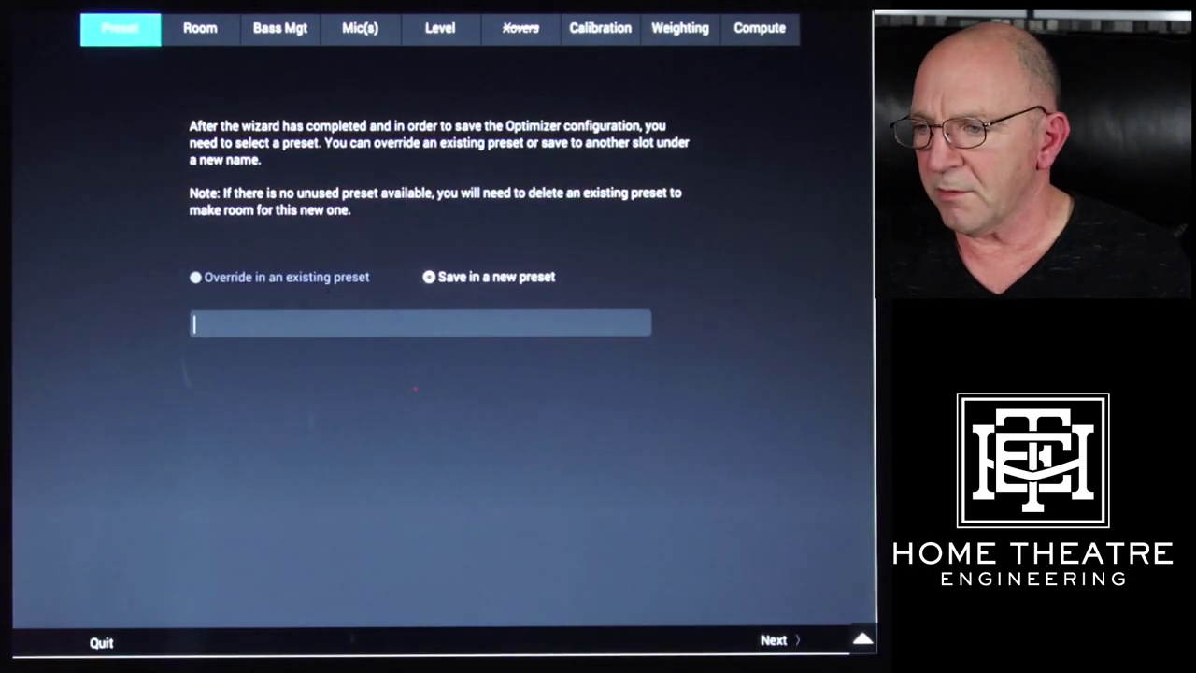
Step: Name the new preset for the optimizer configuration "test"
click(379, 321)
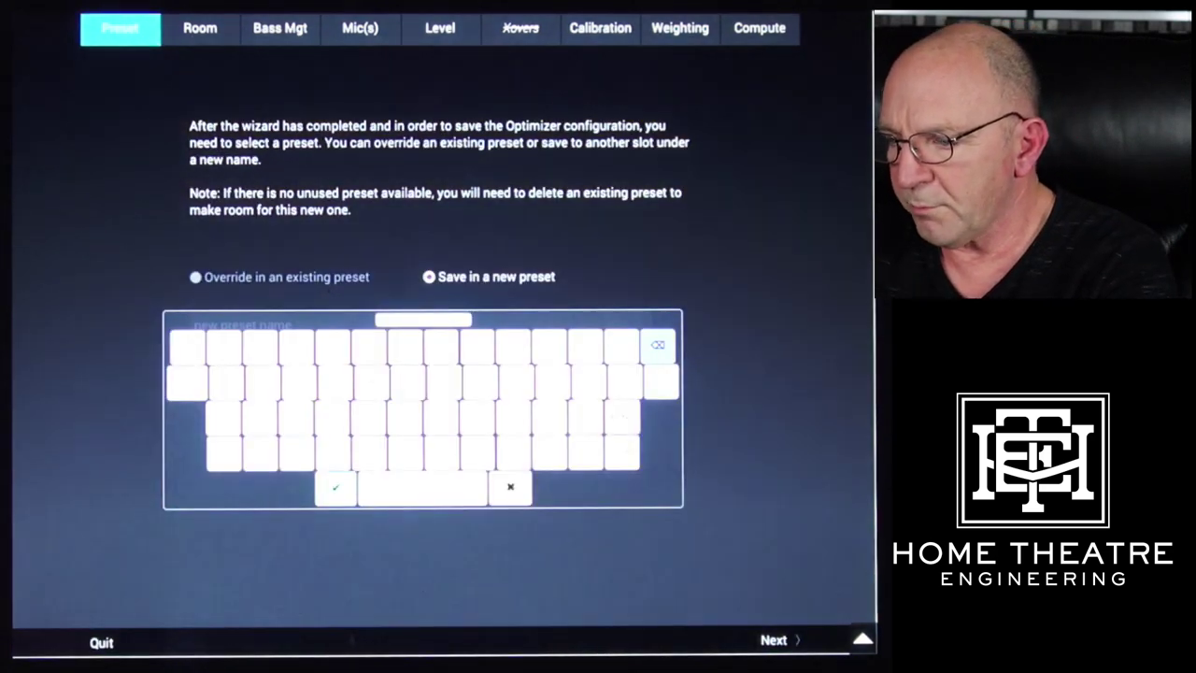
text(test)
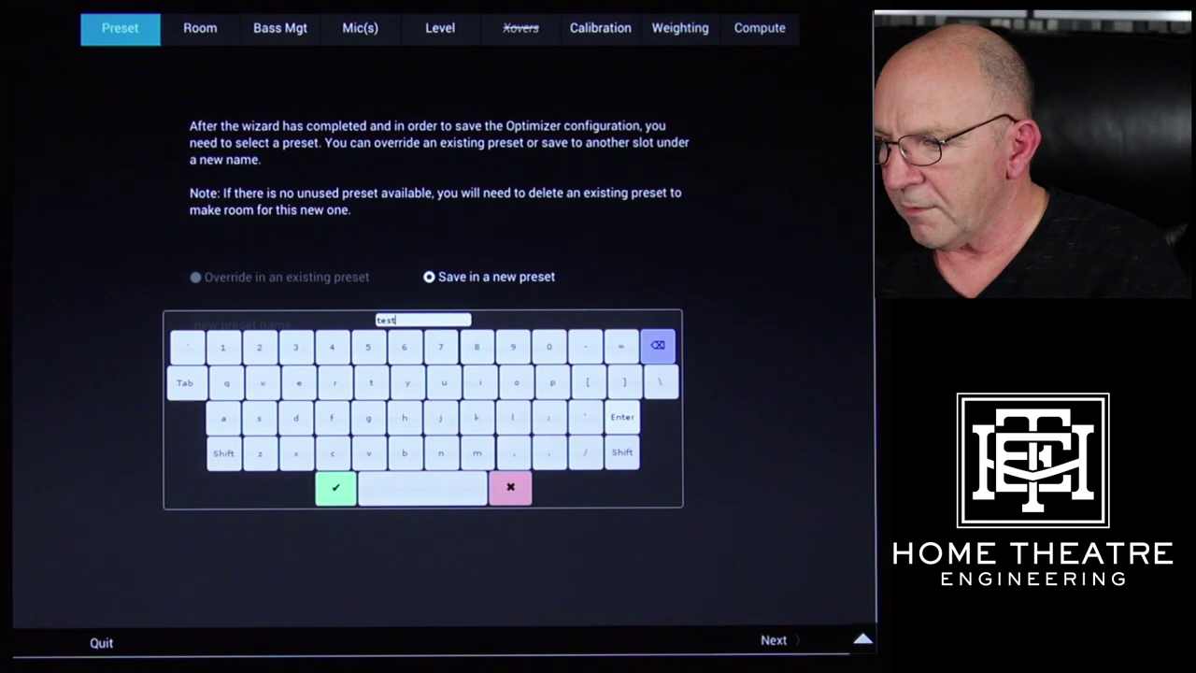
key(Return)
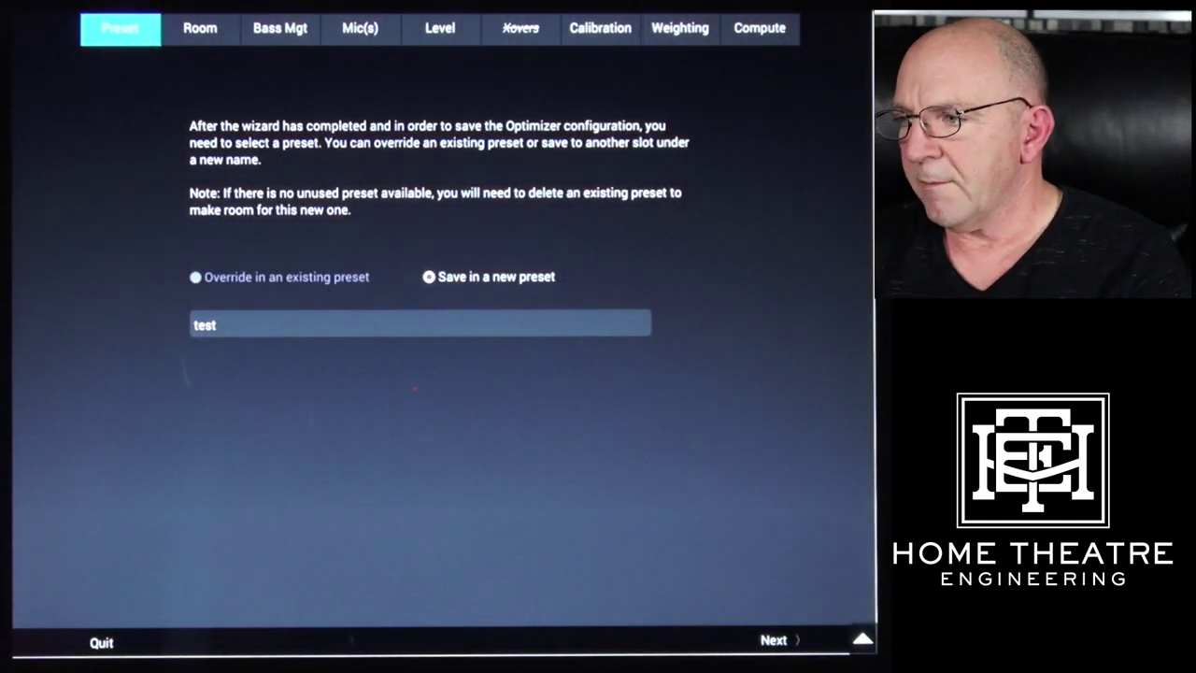
Step: Close the room help and remove the center and both surround speakers, keeping only L and R in the layout
click(200, 27)
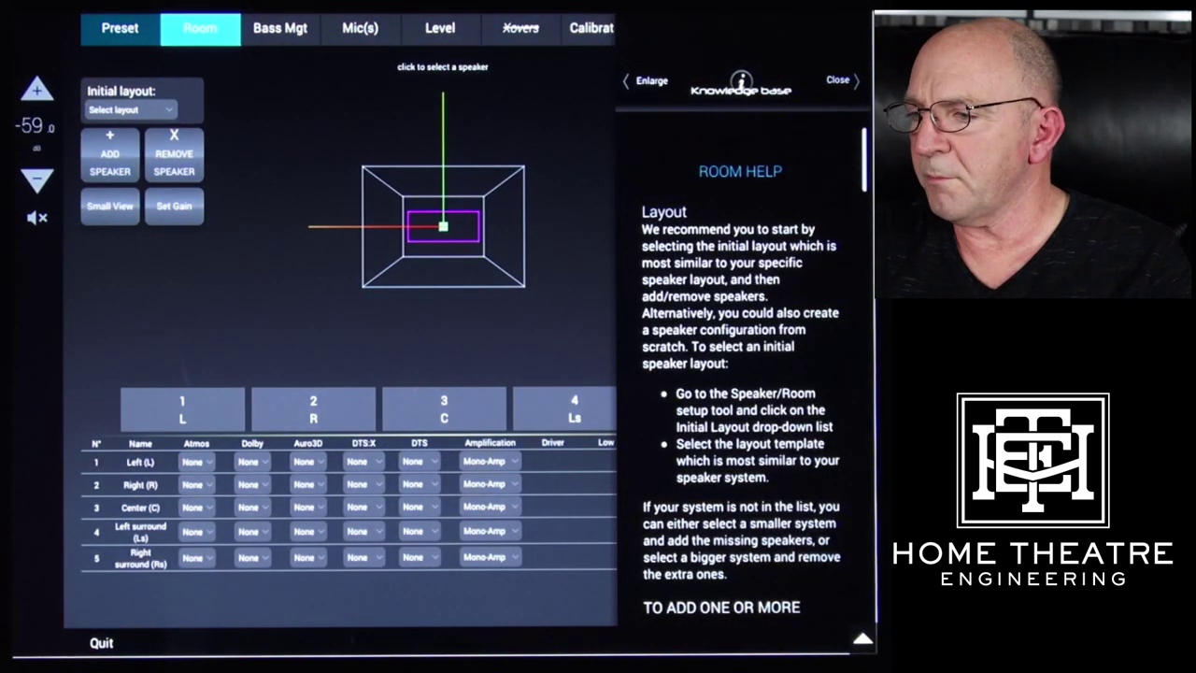
click(838, 80)
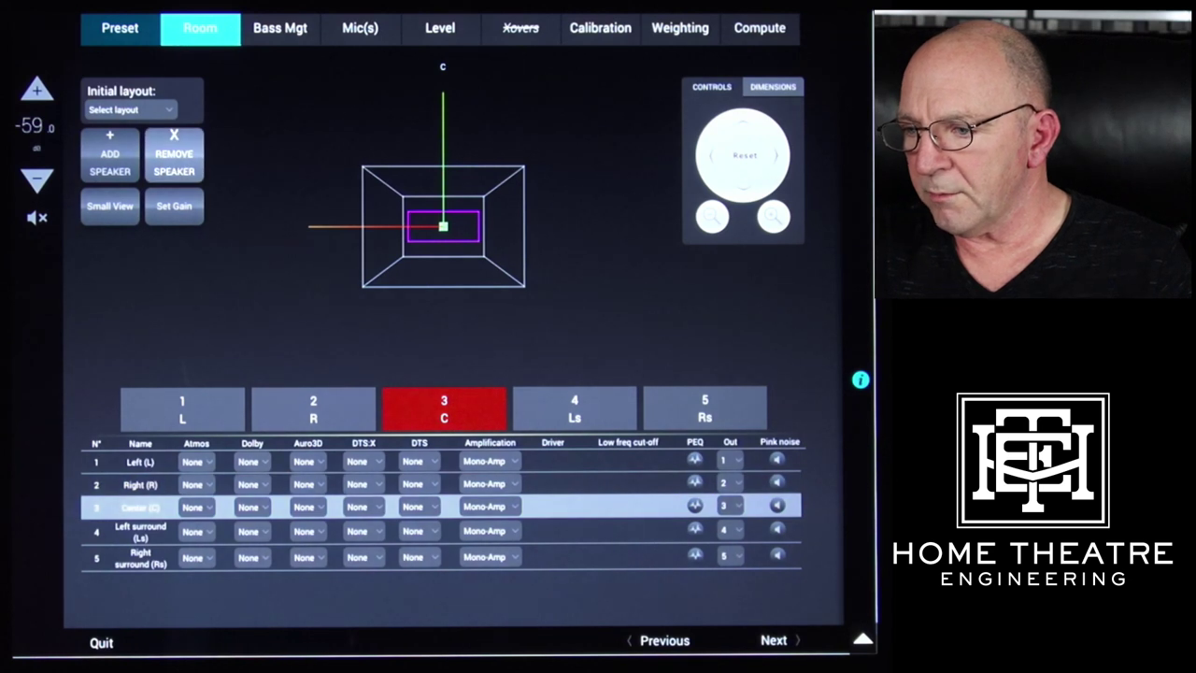
click(174, 154)
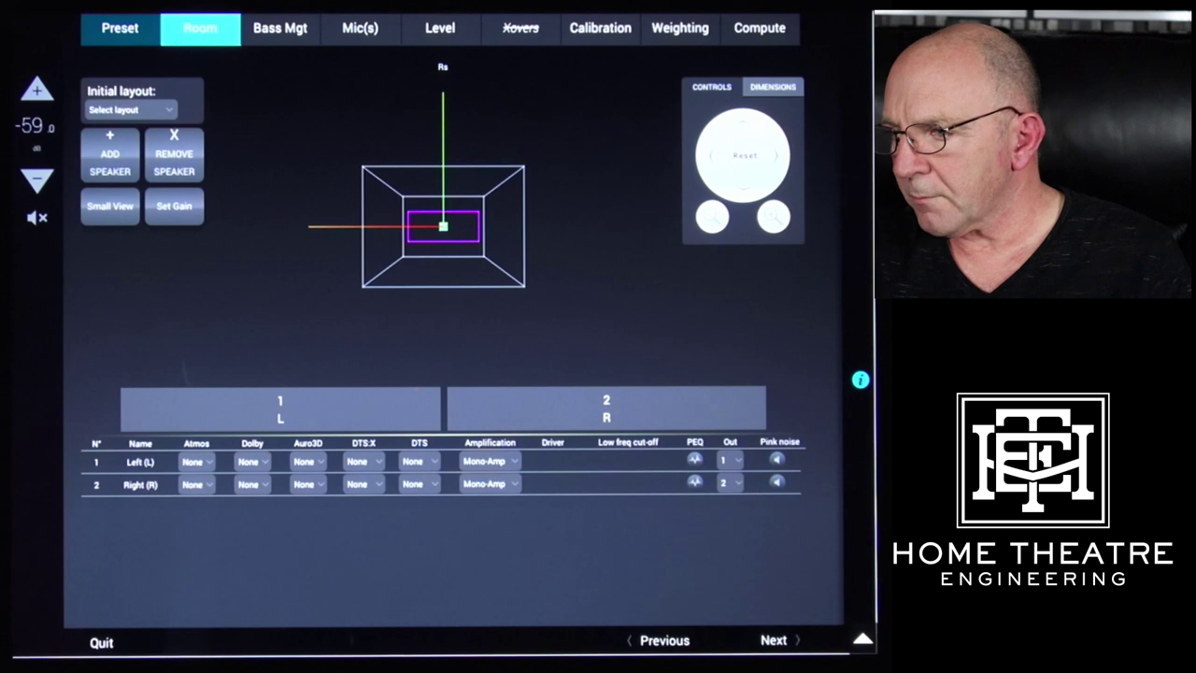
Step: Continue past the bass management stage and select v9-1708 as the 3D microphone
click(281, 27)
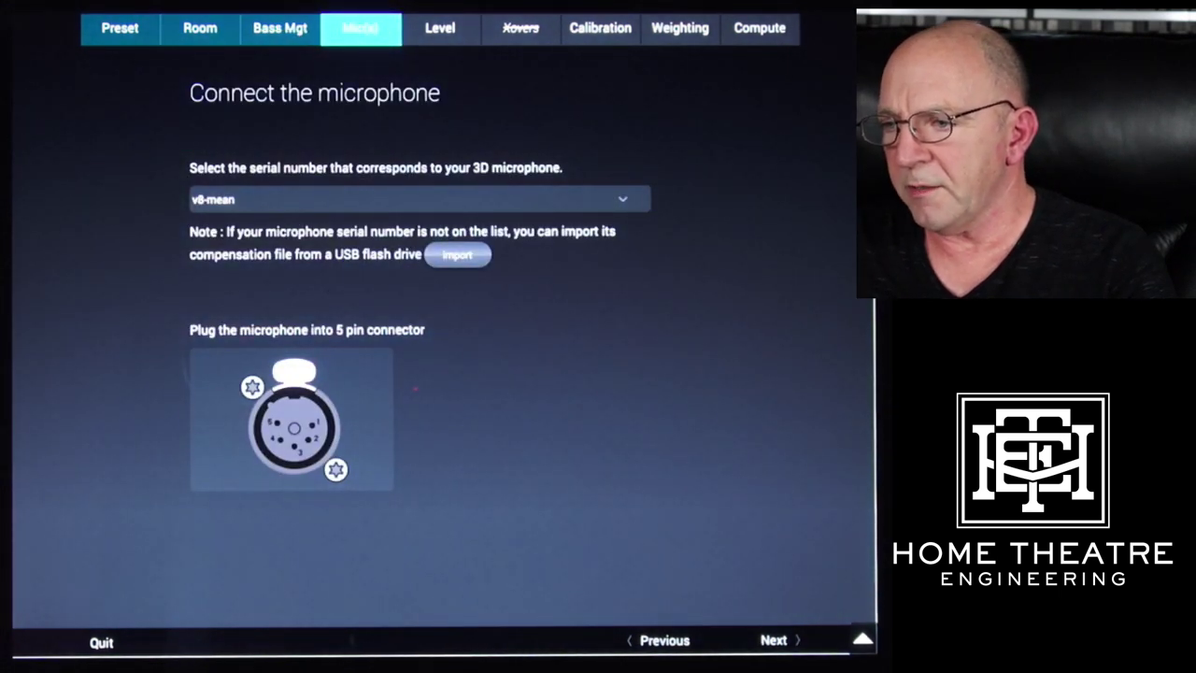
key(Return)
key(Down)
key(Return)
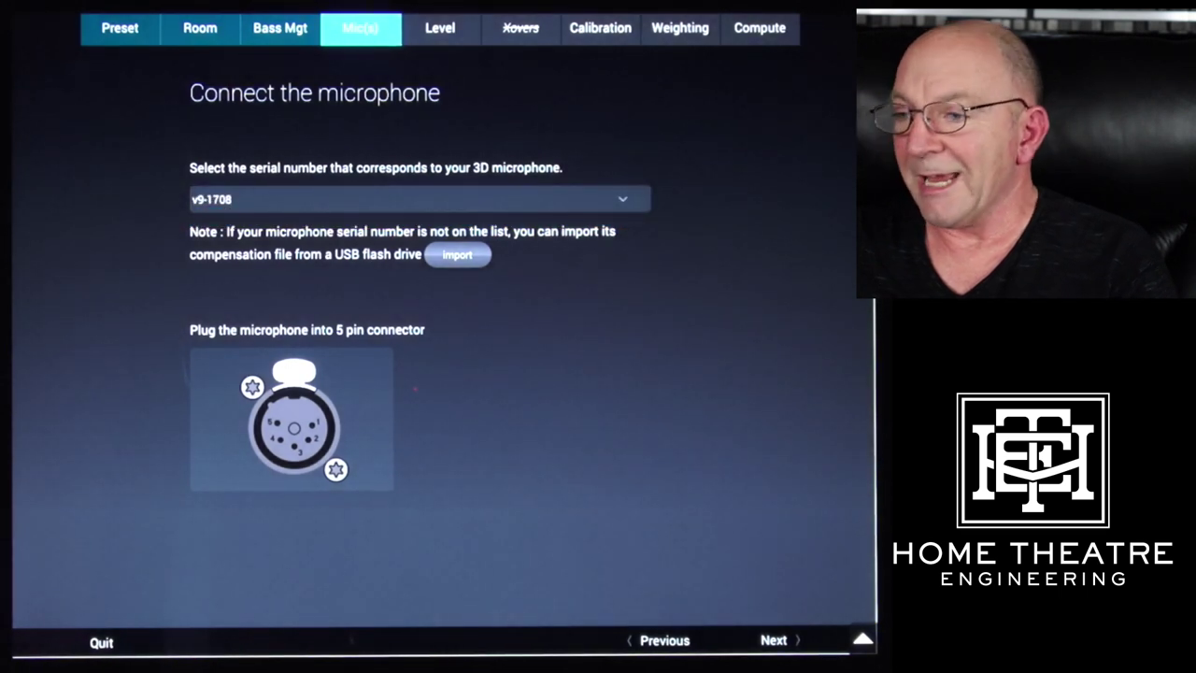
Step: Advance the wizard through the microphone positioning, microphone power-on and level stages to calibration
key(Return)
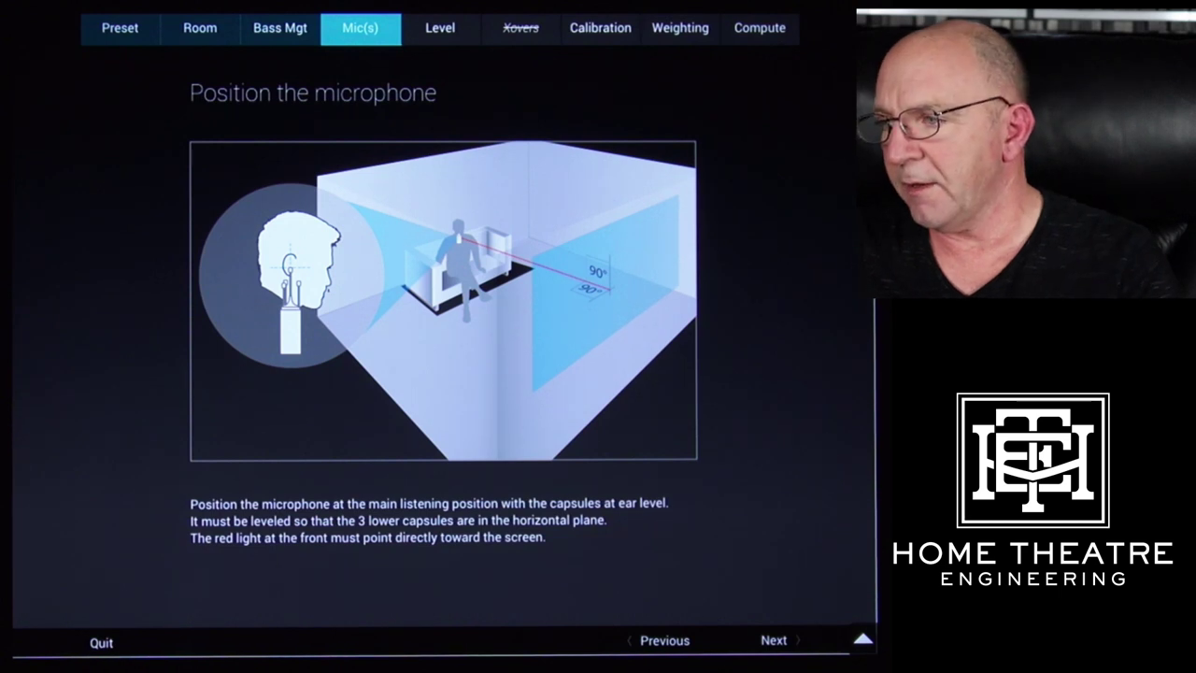
key(Return)
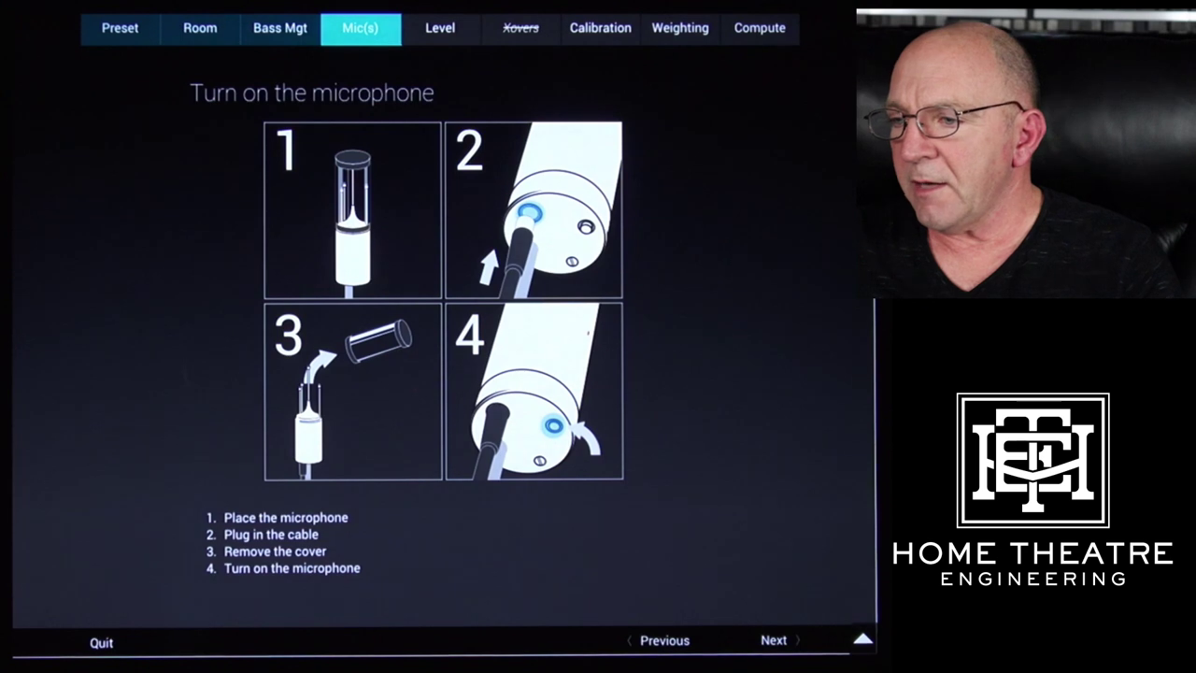
key(Return)
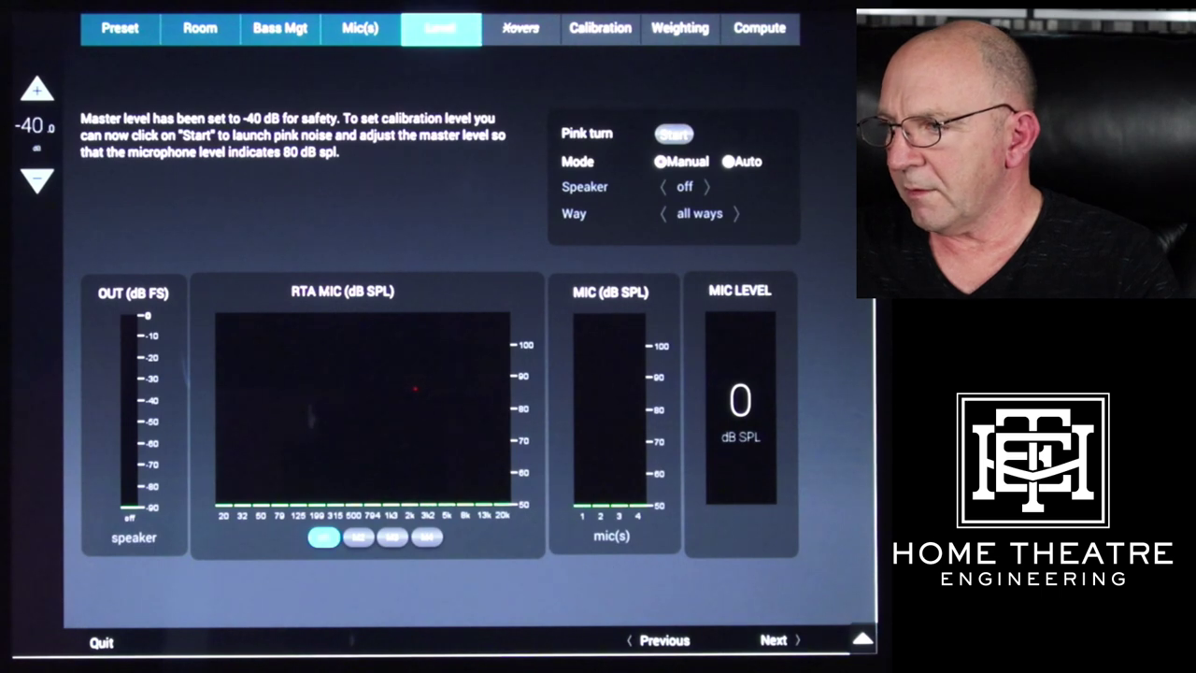
key(Return)
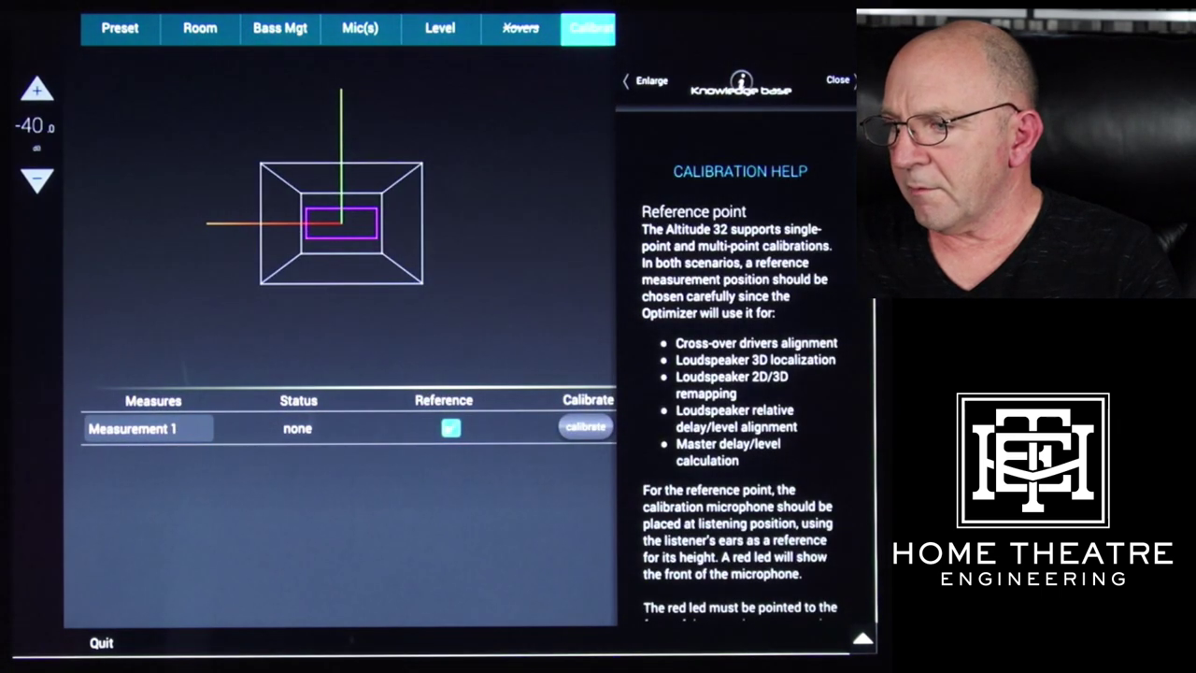